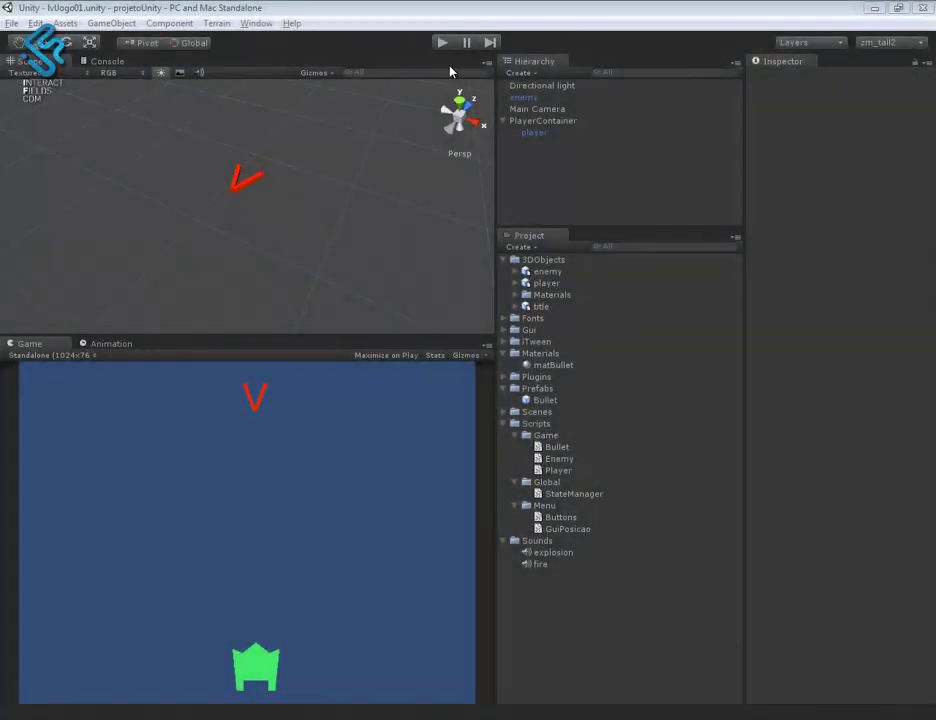
Play-test the game, firing bullets and steering the ship left, then stop.
left_click(440, 42)
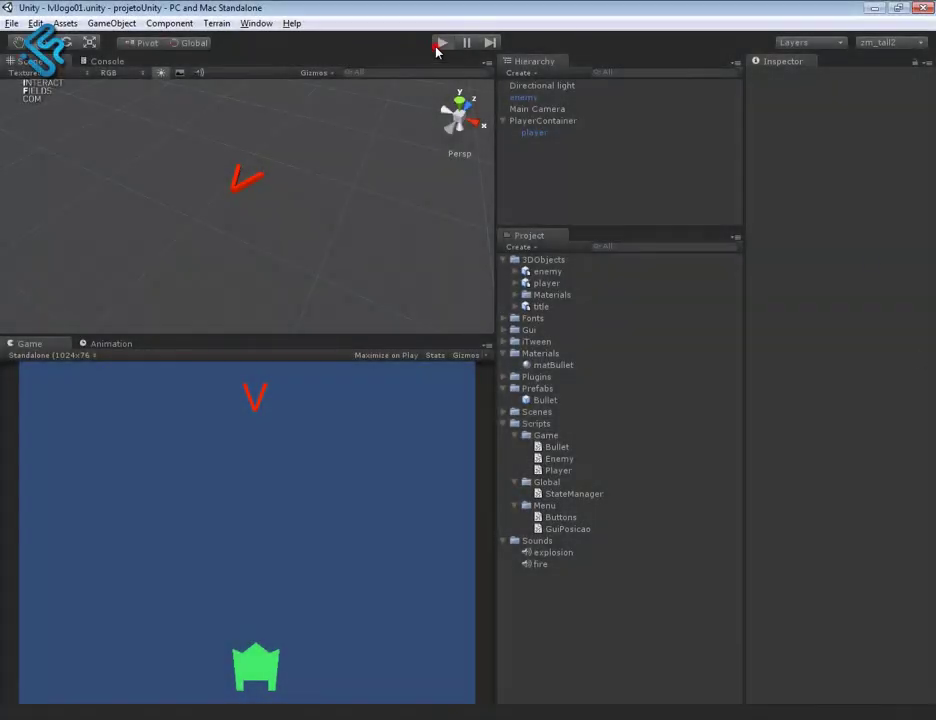
key("space")
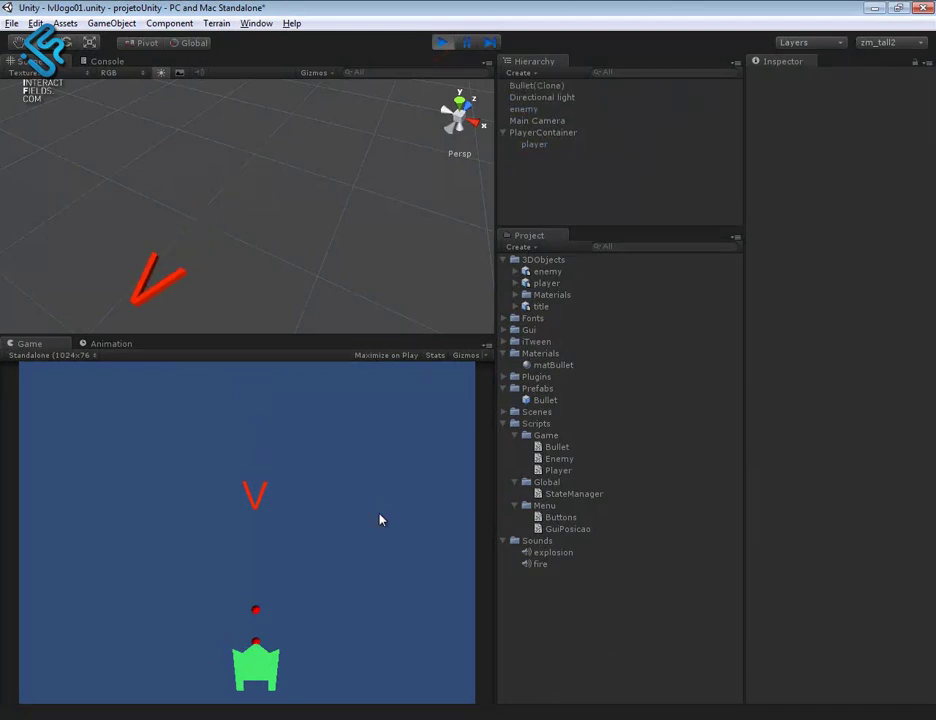
key("Left")
key("space")
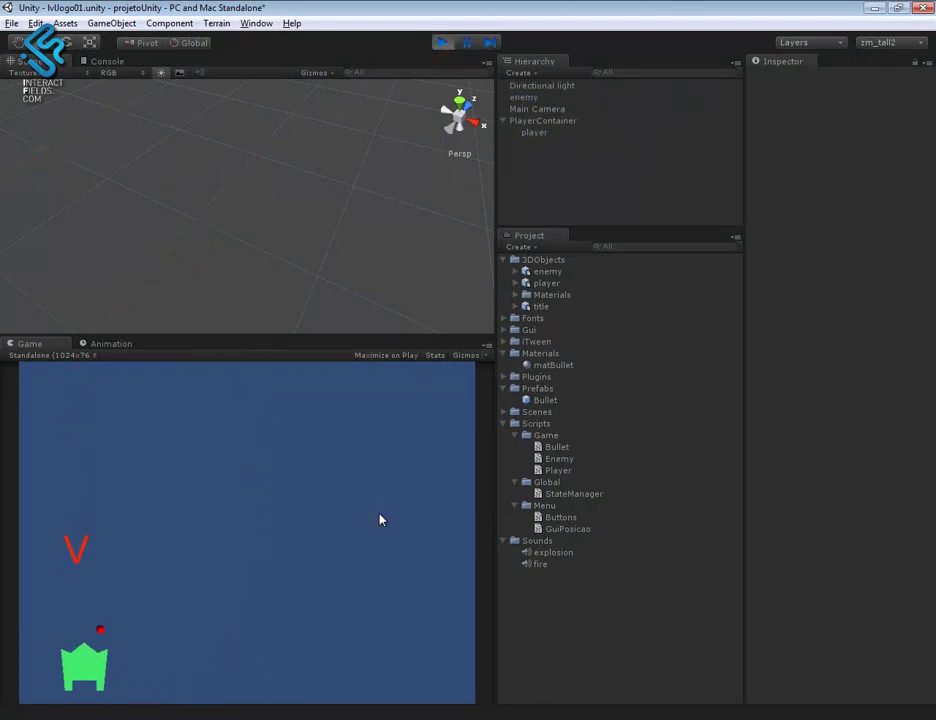
left_click(440, 42)
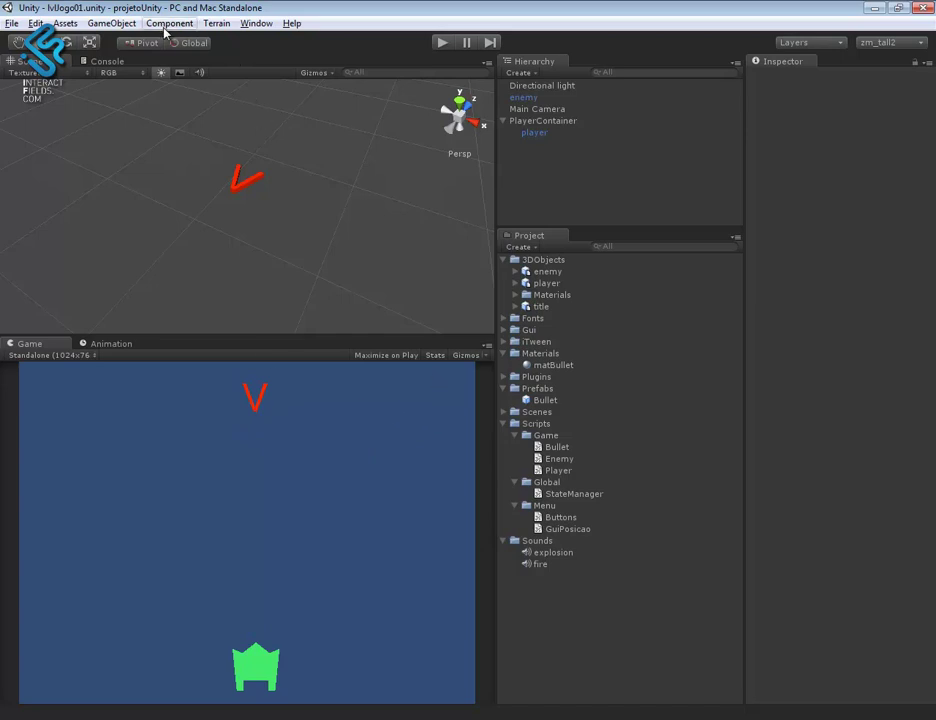
Create a new Particle System and rename it 'explosion'.
left_click(111, 23)
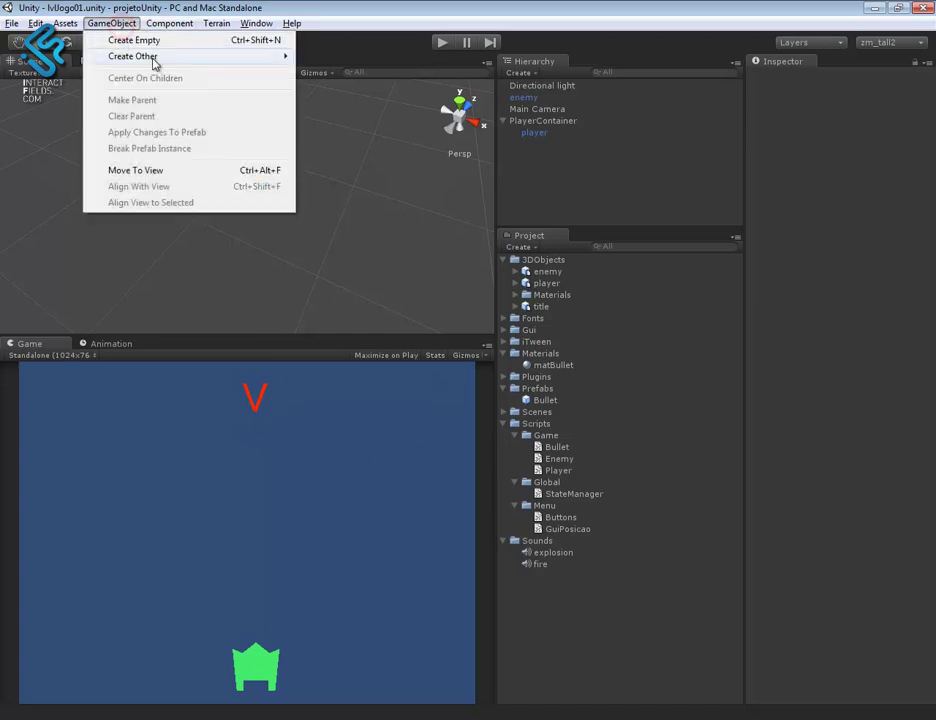
mouse_move(160, 56)
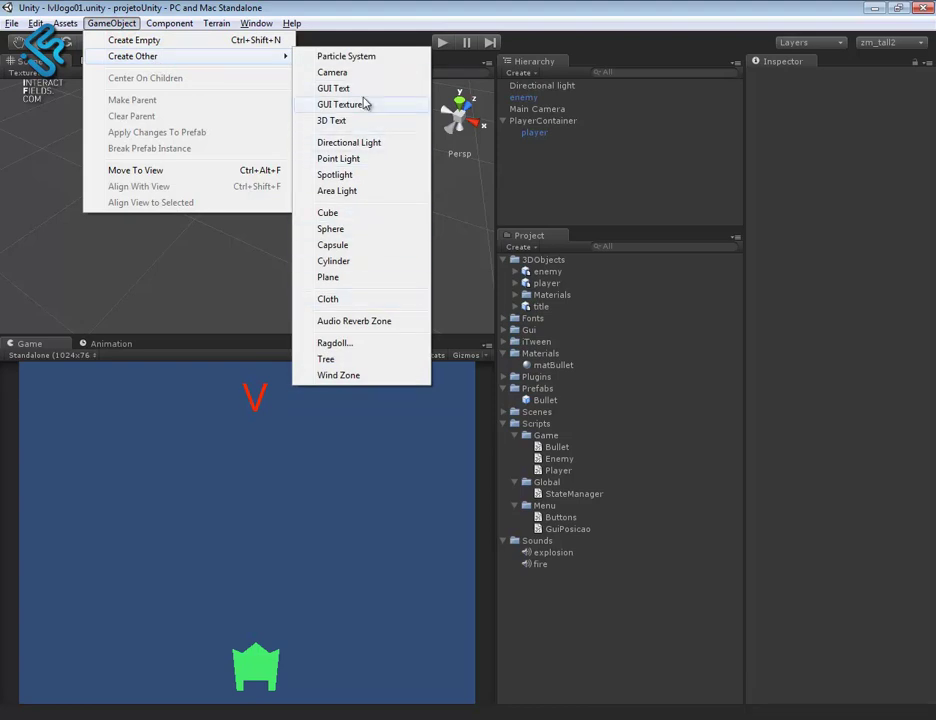
left_click(358, 56)
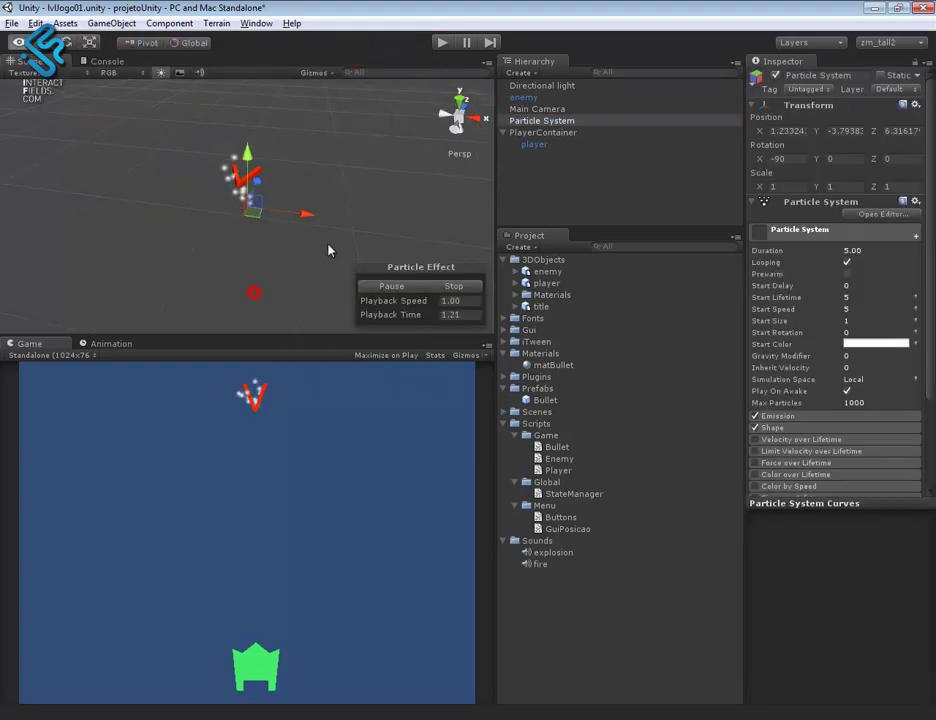
left_click(858, 75)
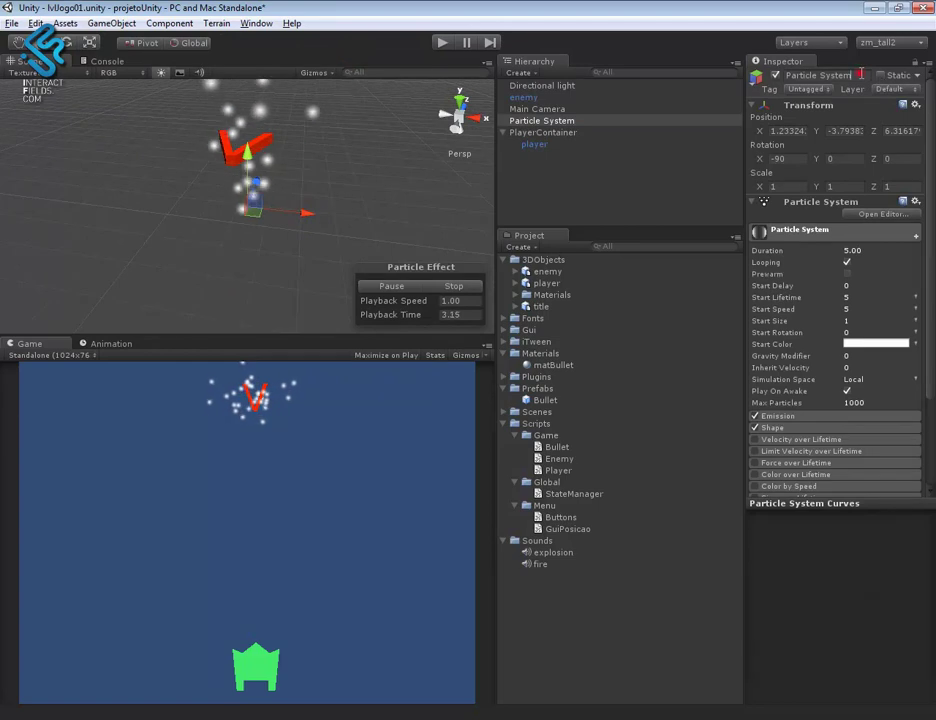
type("exp")
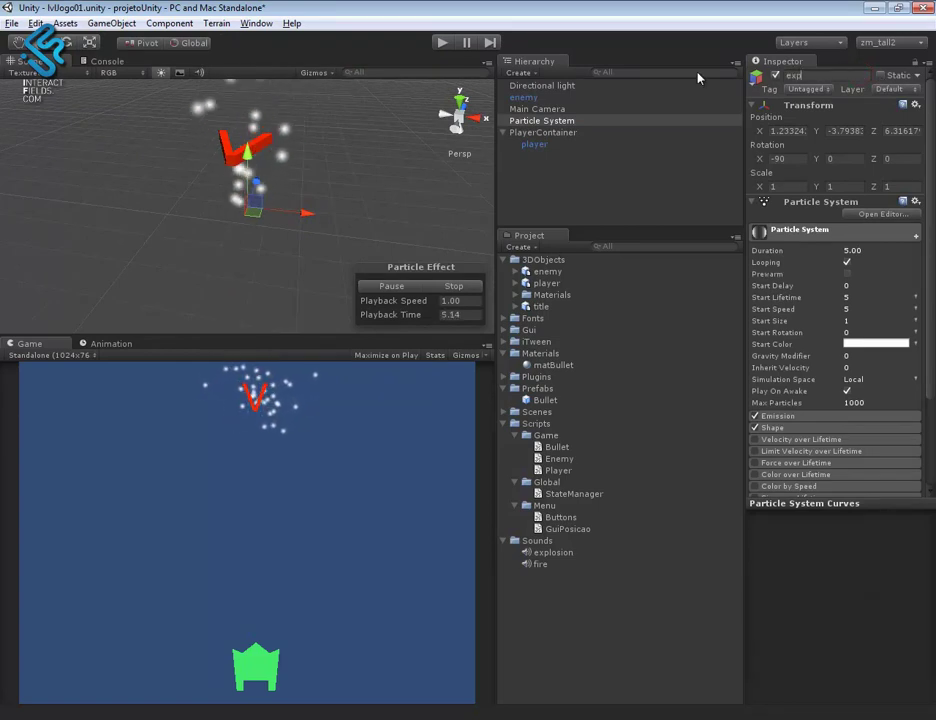
type("losion")
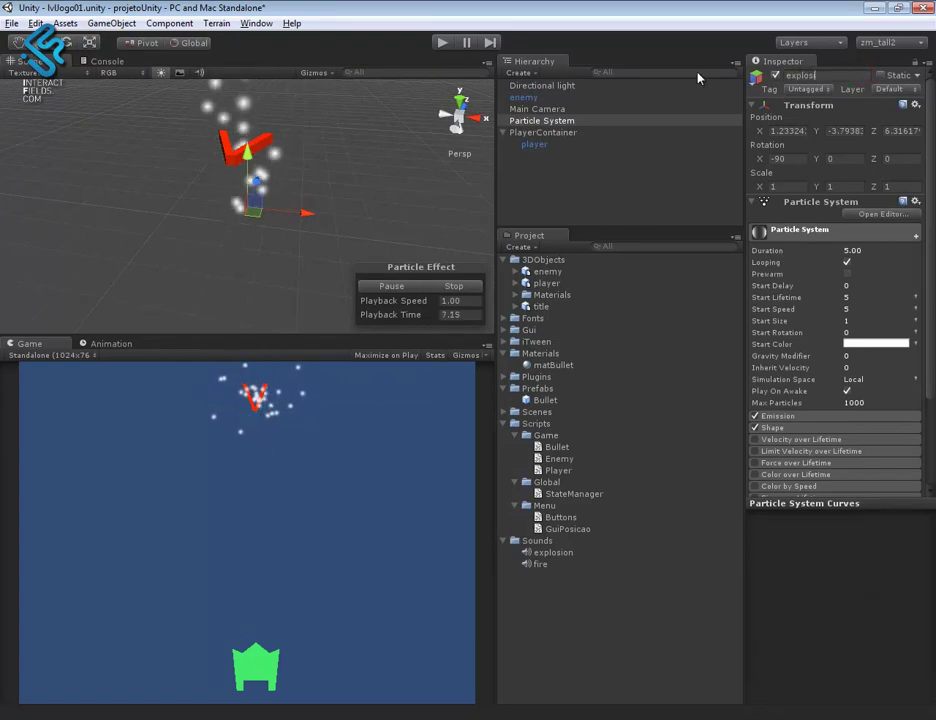
key("Return")
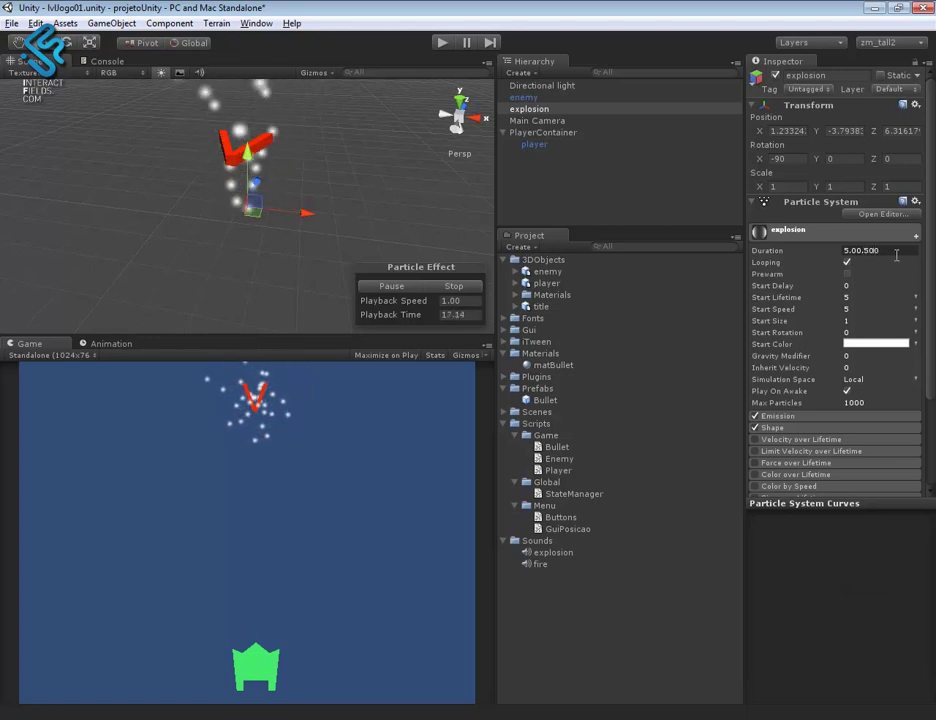
Set Duration 0.5, Start Size 10, Max Particles 1200, and uncheck Looping.
type("0")
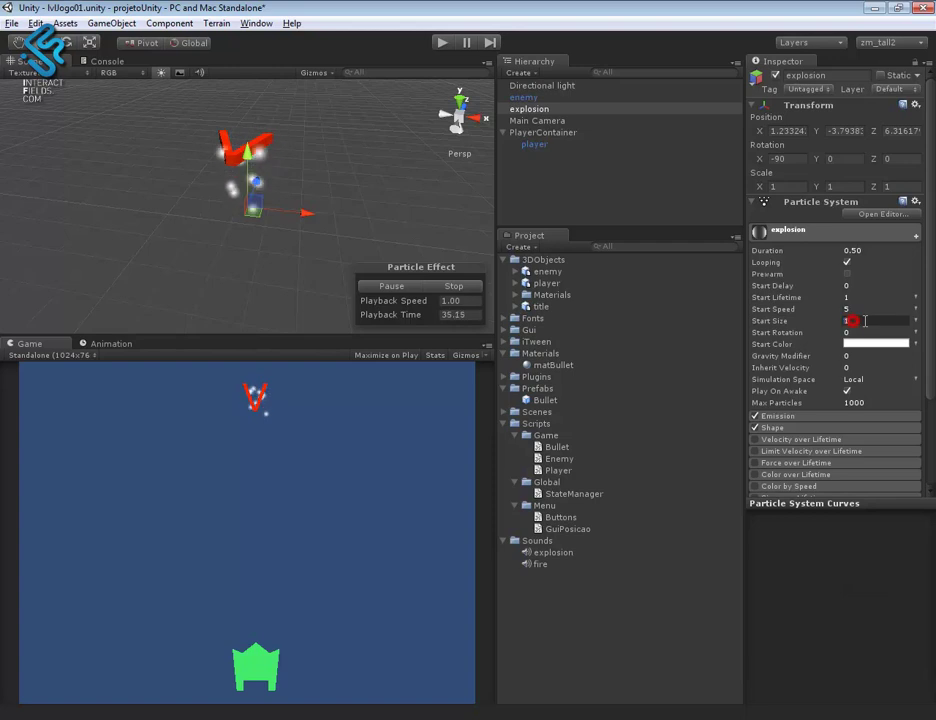
type("10")
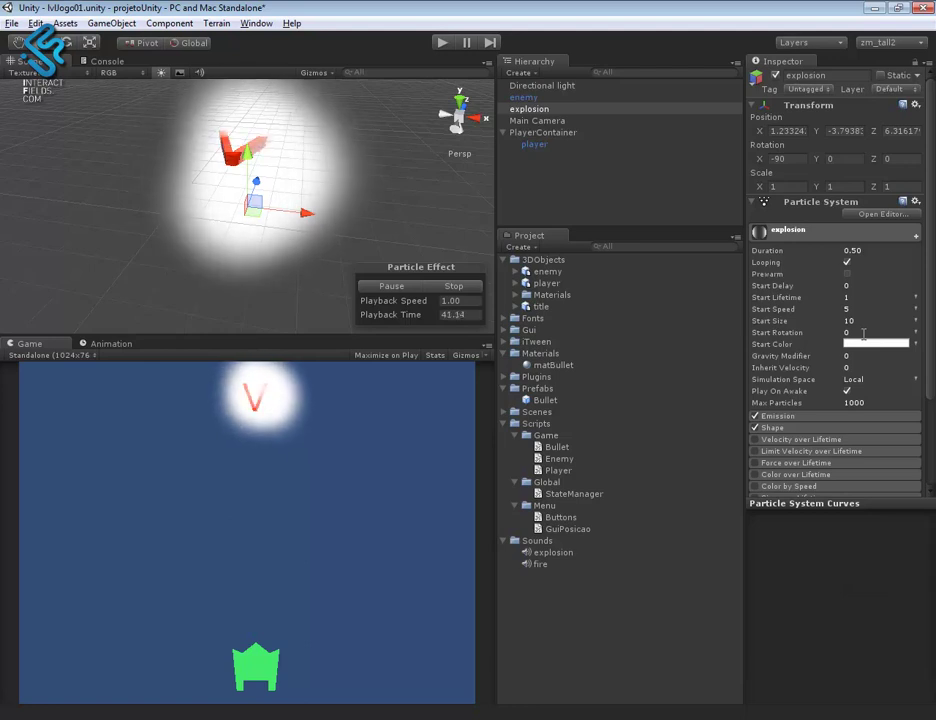
left_click(879, 407)
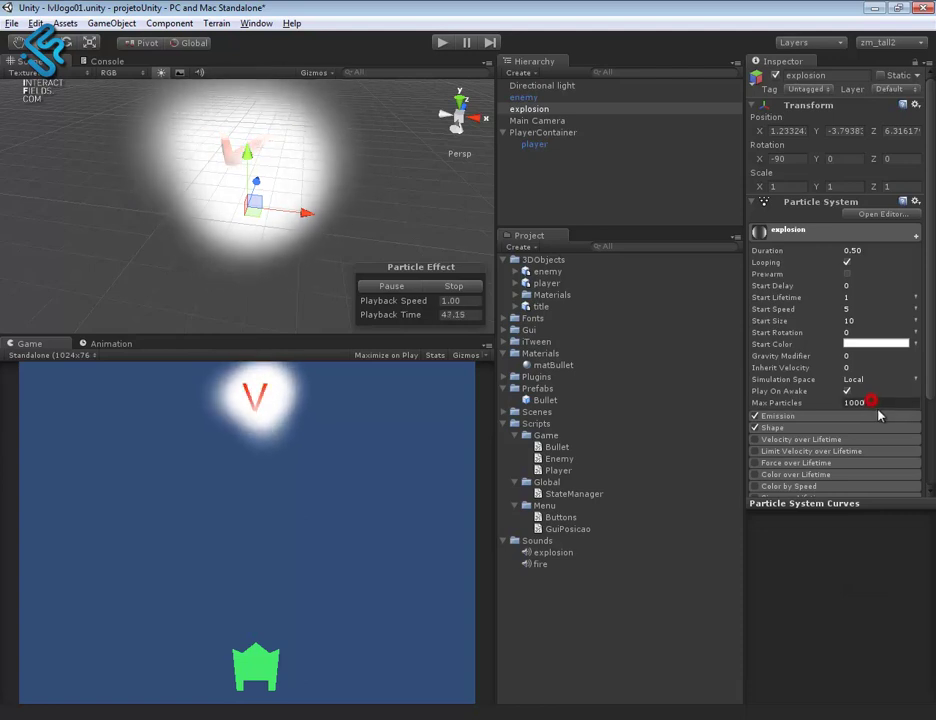
type("1200")
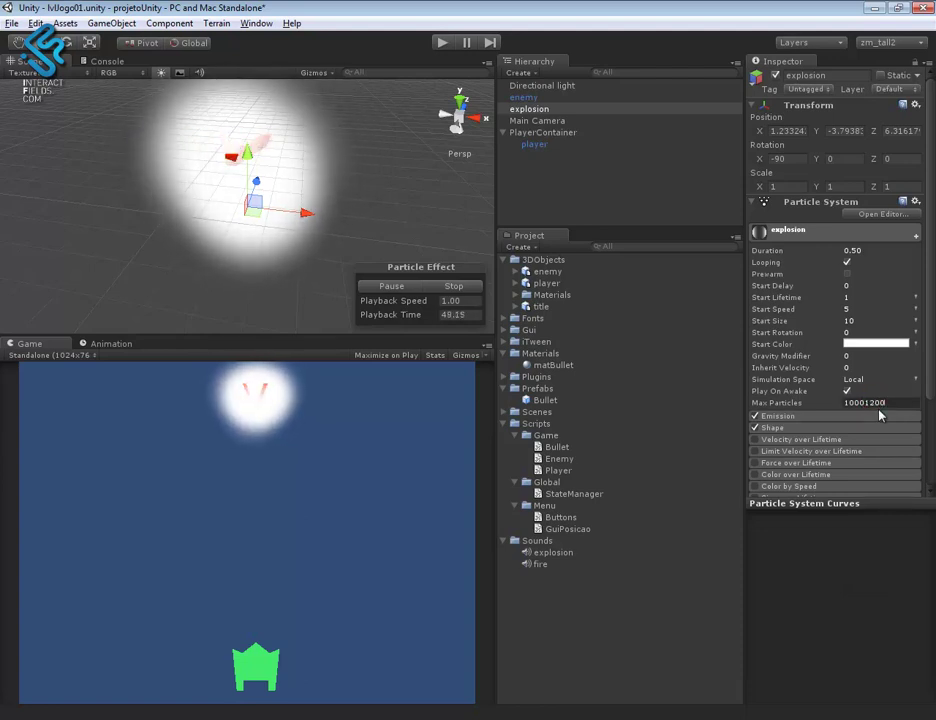
key("Home")
key("Delete")
key("Delete")
key("Delete")
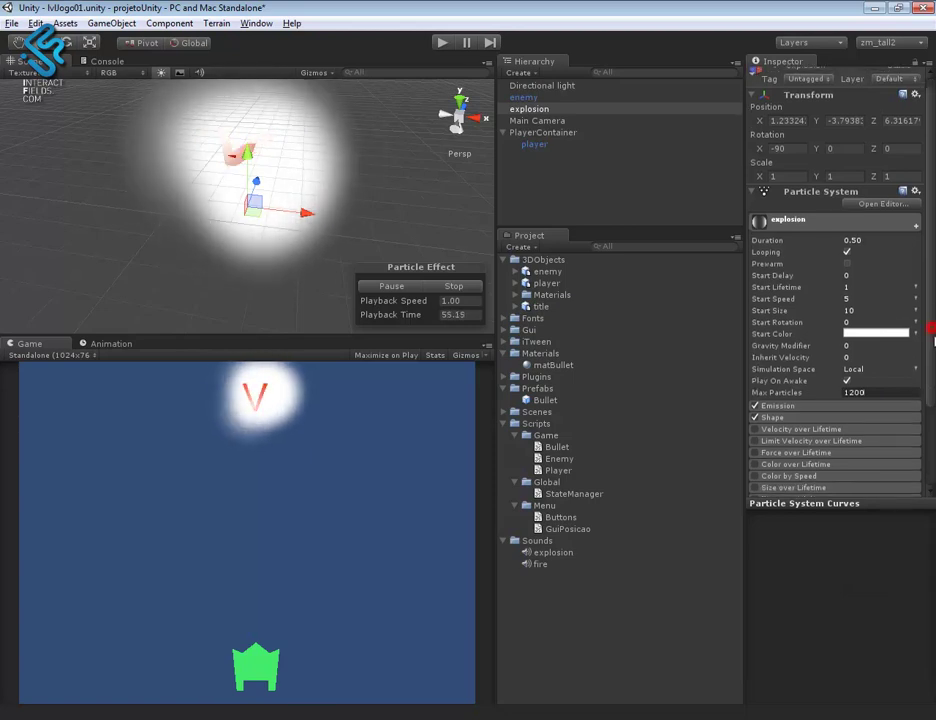
scroll(848, 257, "down", 1)
left_click(847, 248)
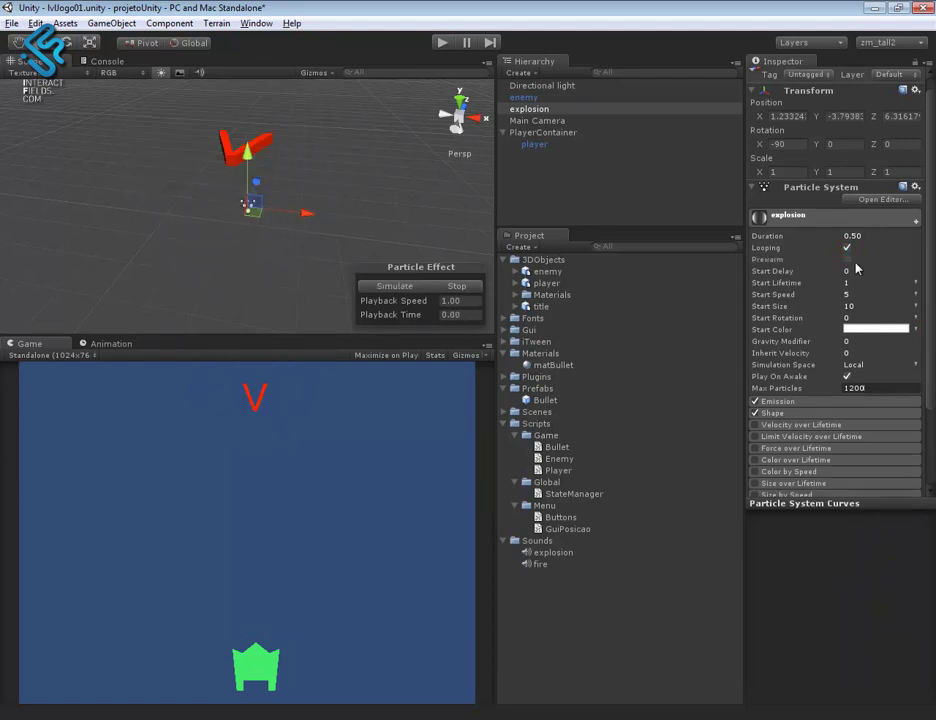
Preview the effect and set the Emission rate to 200.
left_click(415, 288)
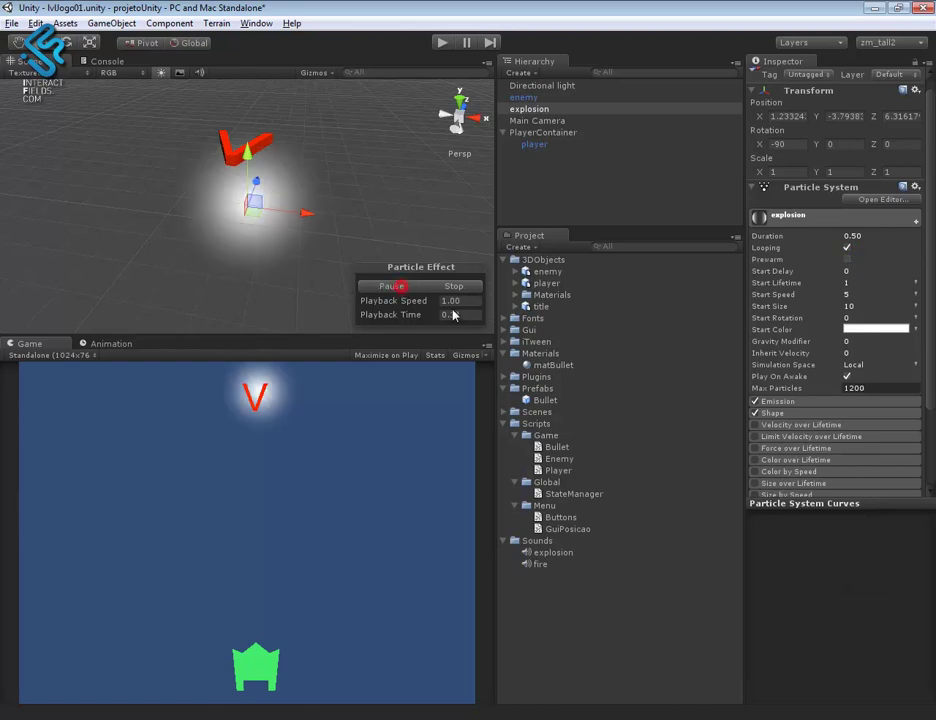
left_click_drag(927, 310, 926, 362)
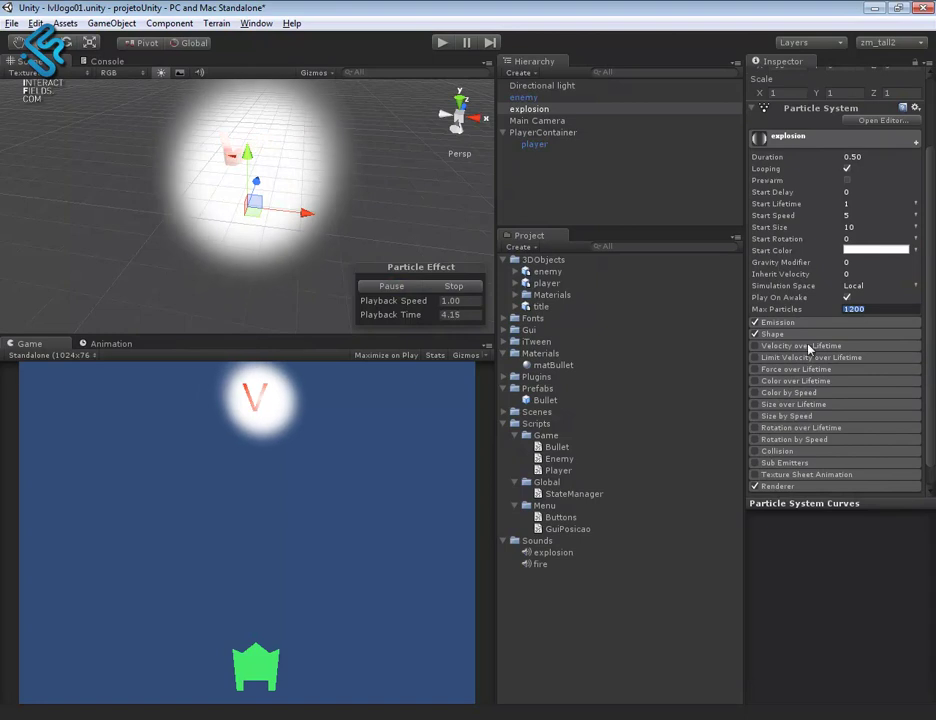
left_click(778, 322)
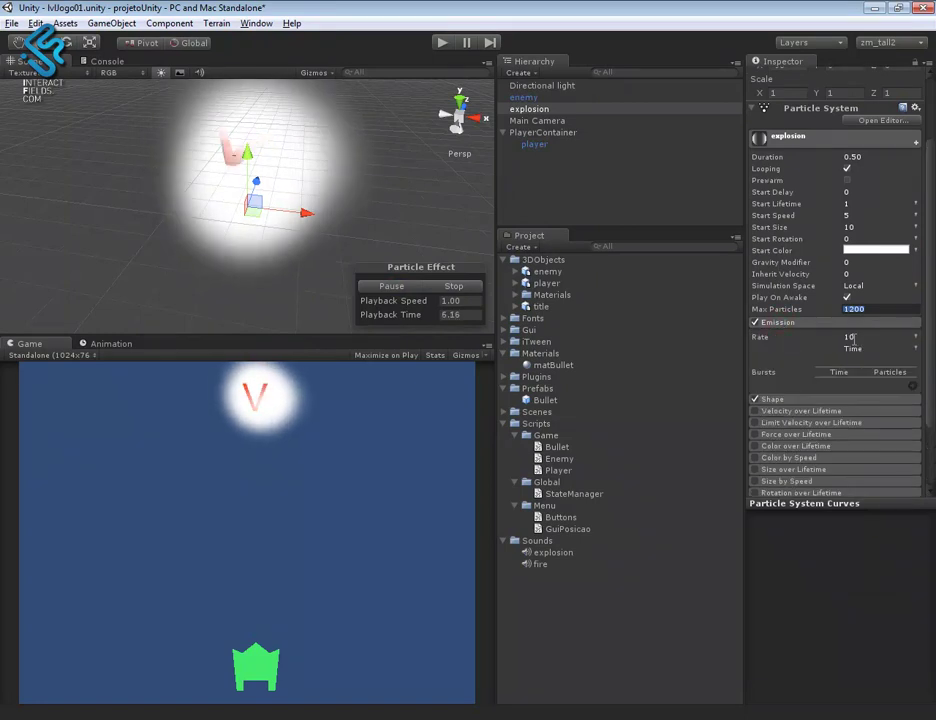
left_click(850, 337)
type("103")
key("BackSpace")
key("BackSpace")
key("BackSpace")
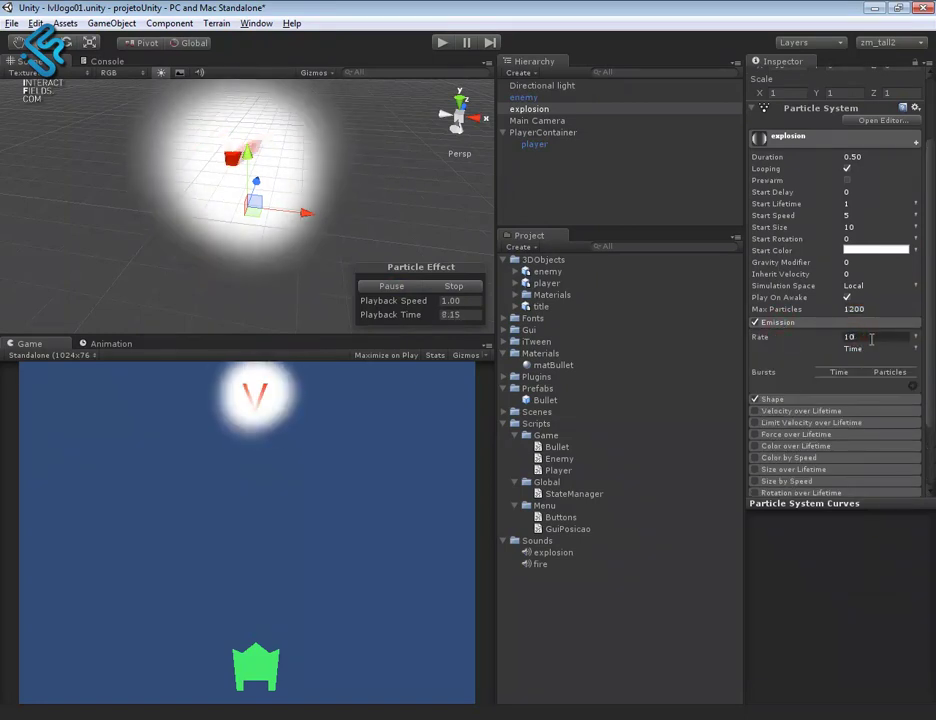
type("200")
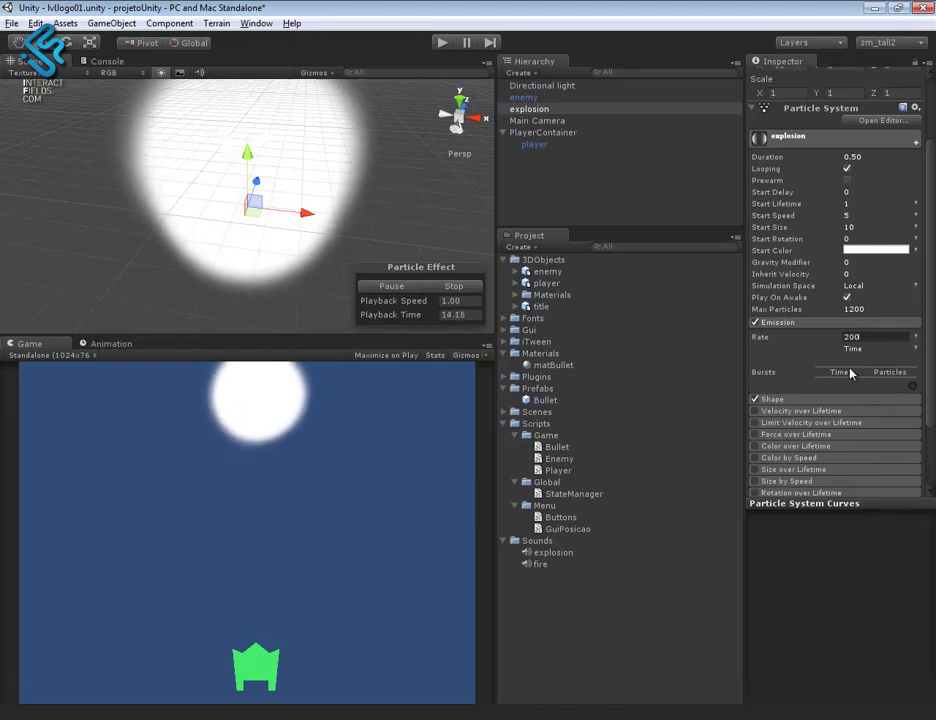
Set the emitter Shape to Sphere with radius 5, emitting from the shell.
left_click(800, 399)
left_click(879, 412)
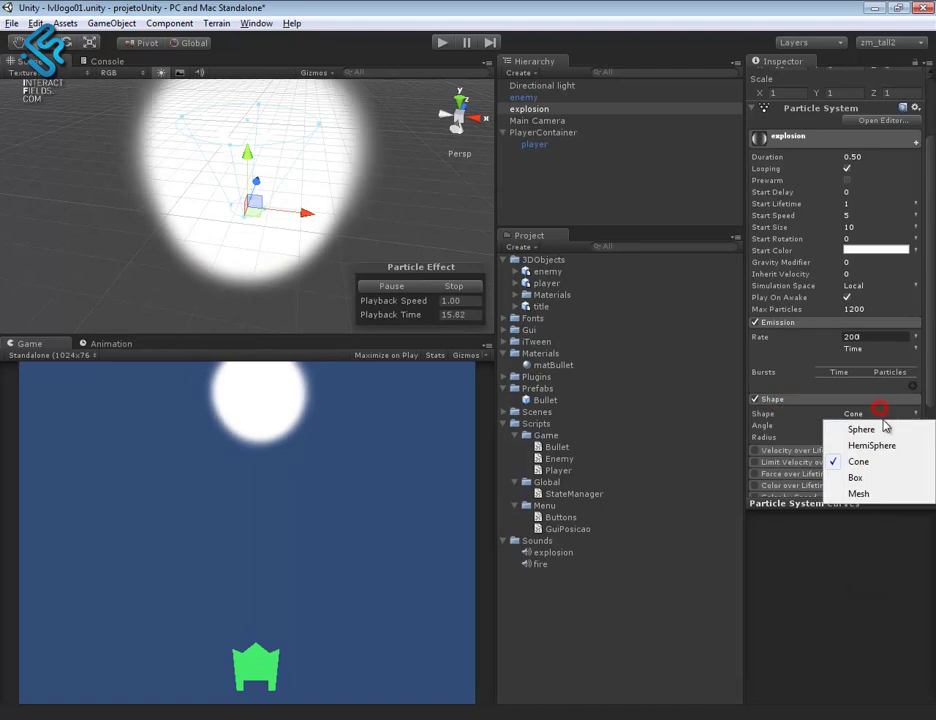
left_click(873, 431)
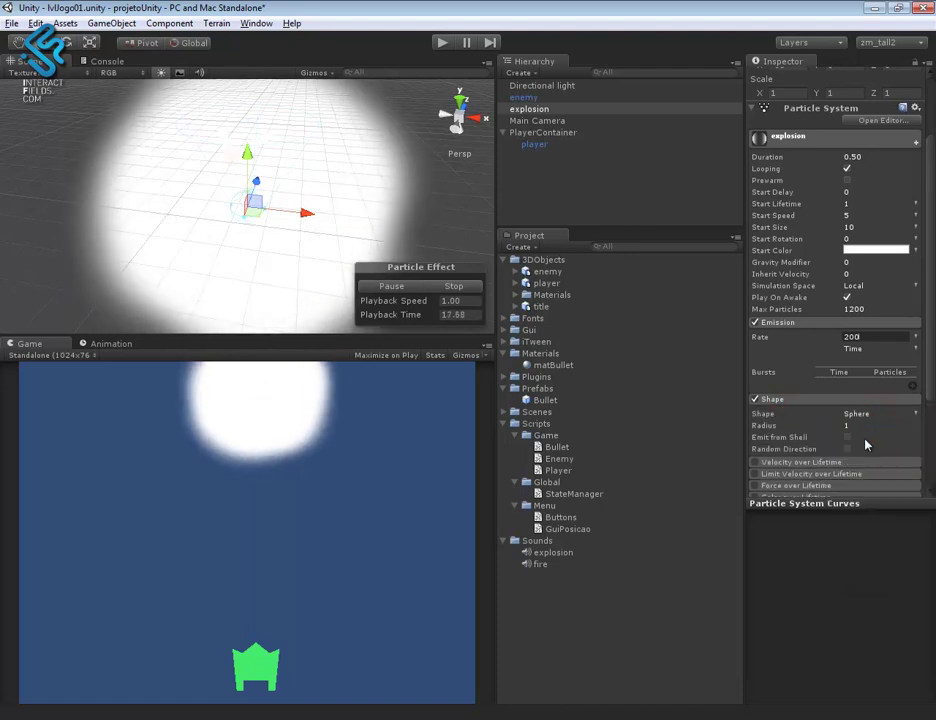
left_click(863, 425)
type("5")
key("Return")
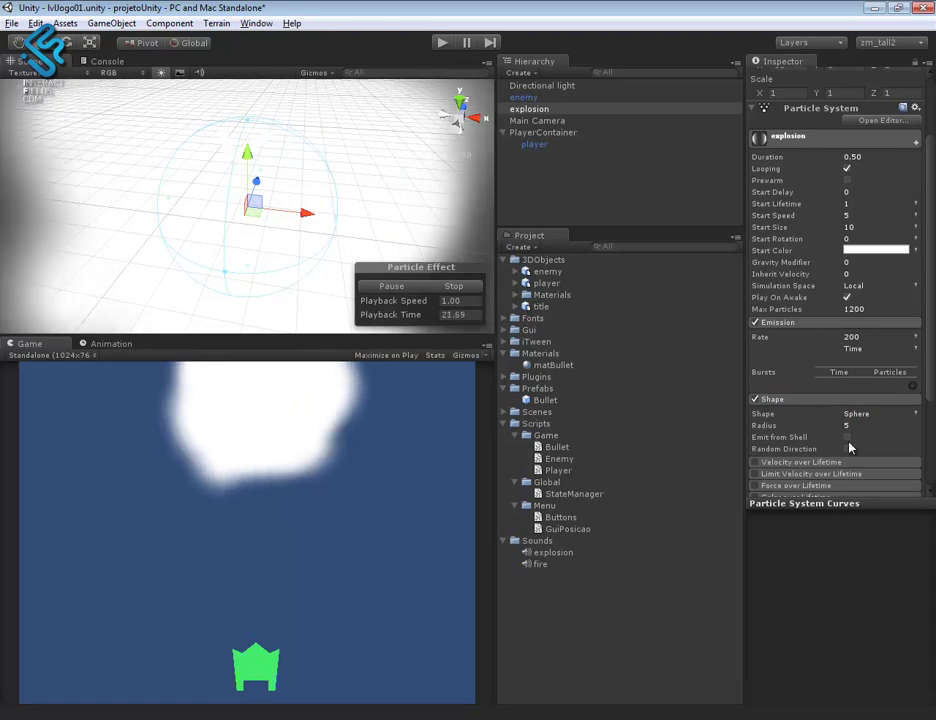
left_click(846, 437)
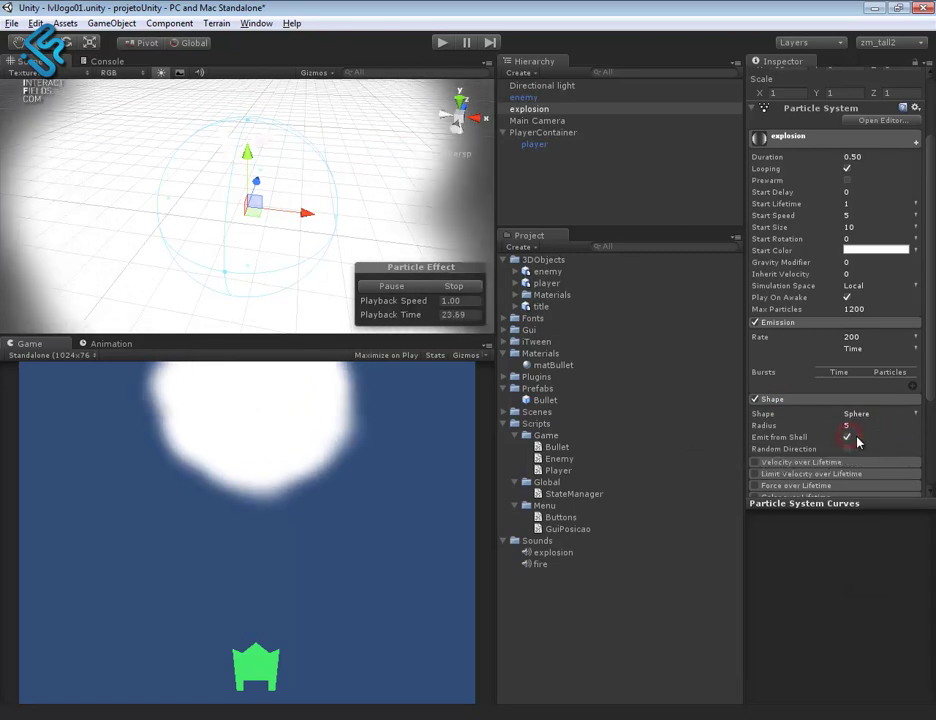
scroll(320, 184, "down", 5)
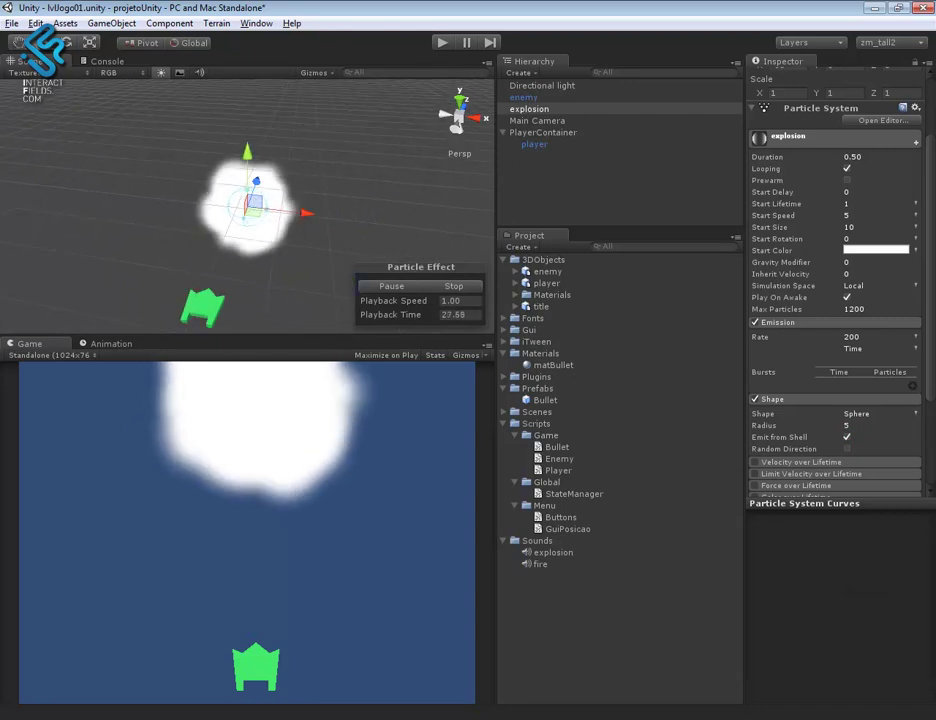
Enable Color over Lifetime and make the gradient's starting key yellow.
left_click_drag(934, 384, 930, 455)
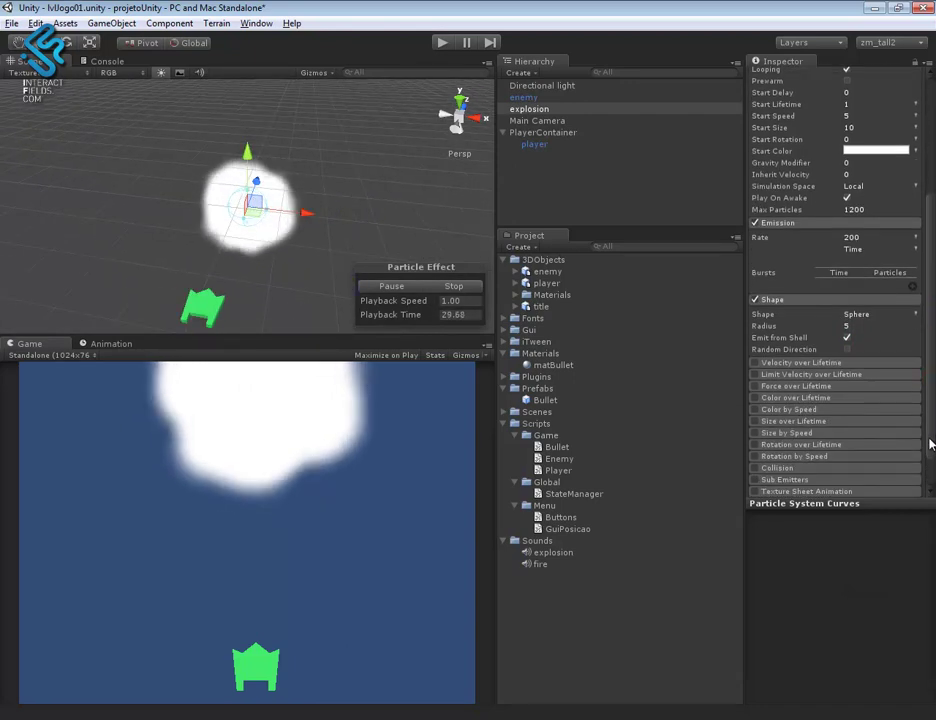
scroll(930, 455, "down", 1)
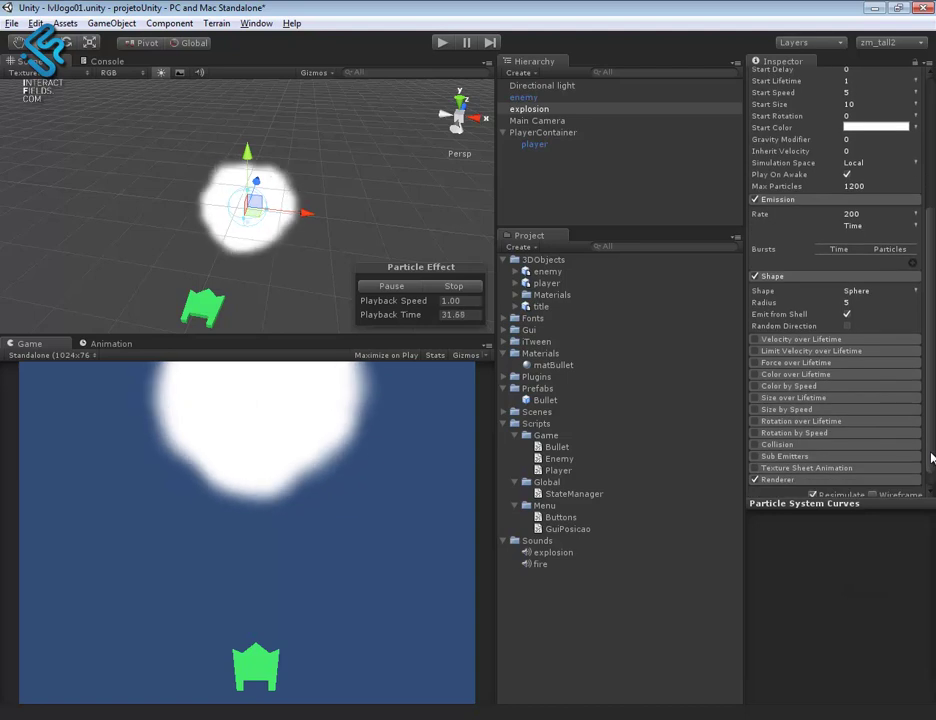
left_click(755, 374)
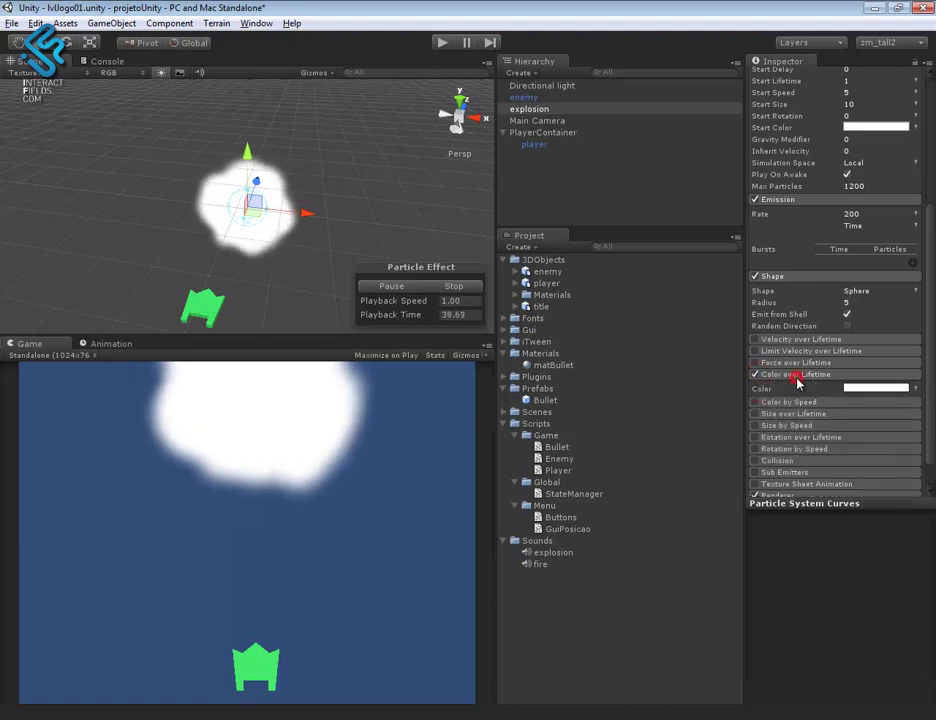
left_click(860, 387)
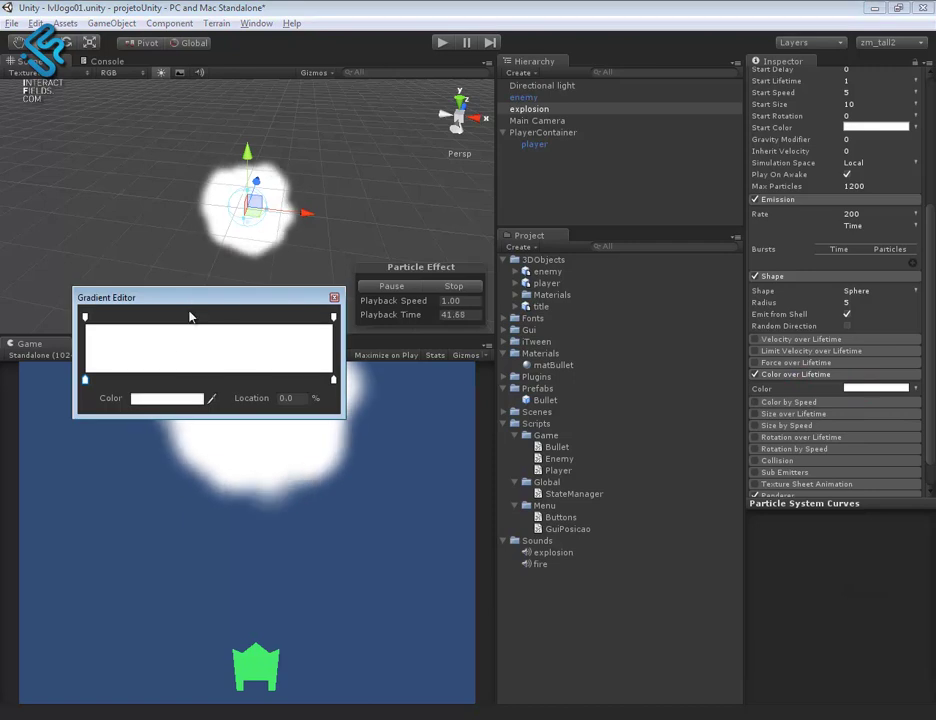
left_click_drag(190, 297, 448, 361)
left_click(342, 444)
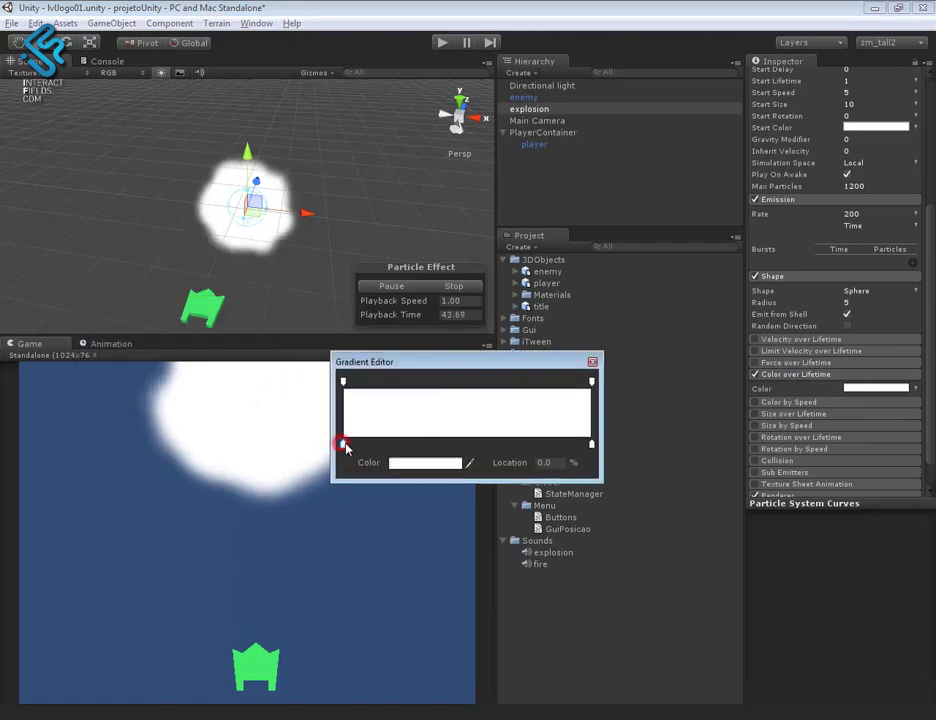
left_click(425, 462)
left_click_drag(372, 92, 430, 45)
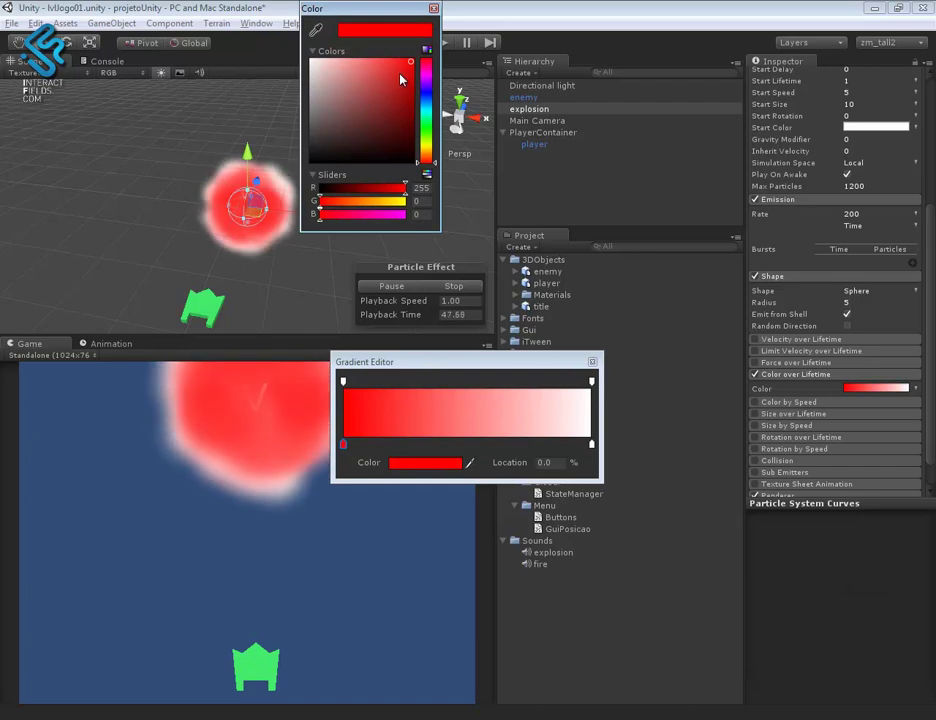
left_click(425, 148)
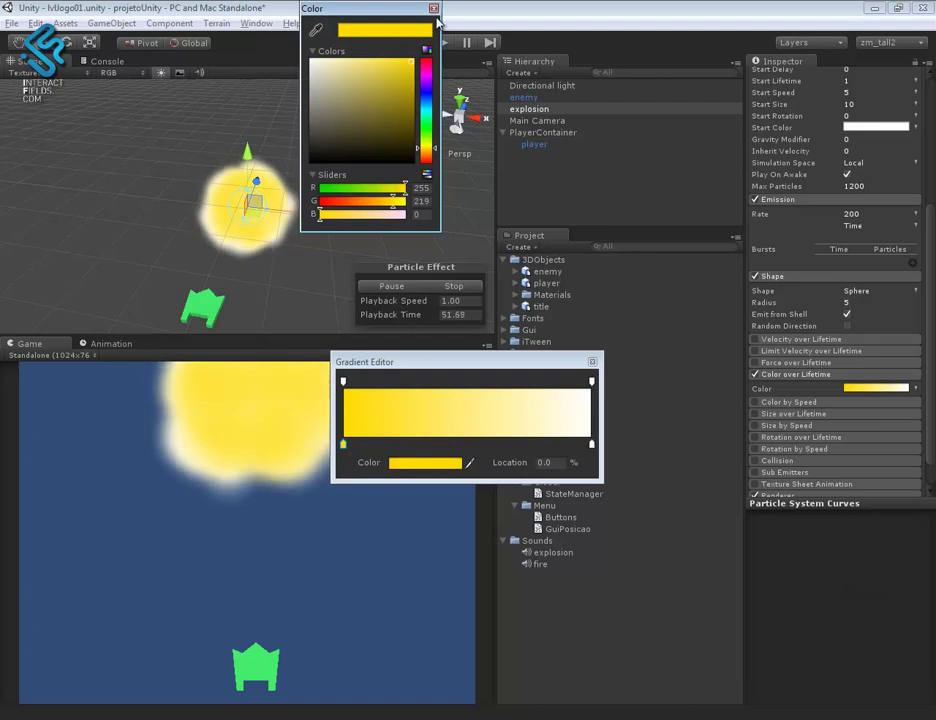
left_click(433, 9)
Add red gradient keys at 21.8% and 55.6%.
left_click_drag(377, 441, 389, 443)
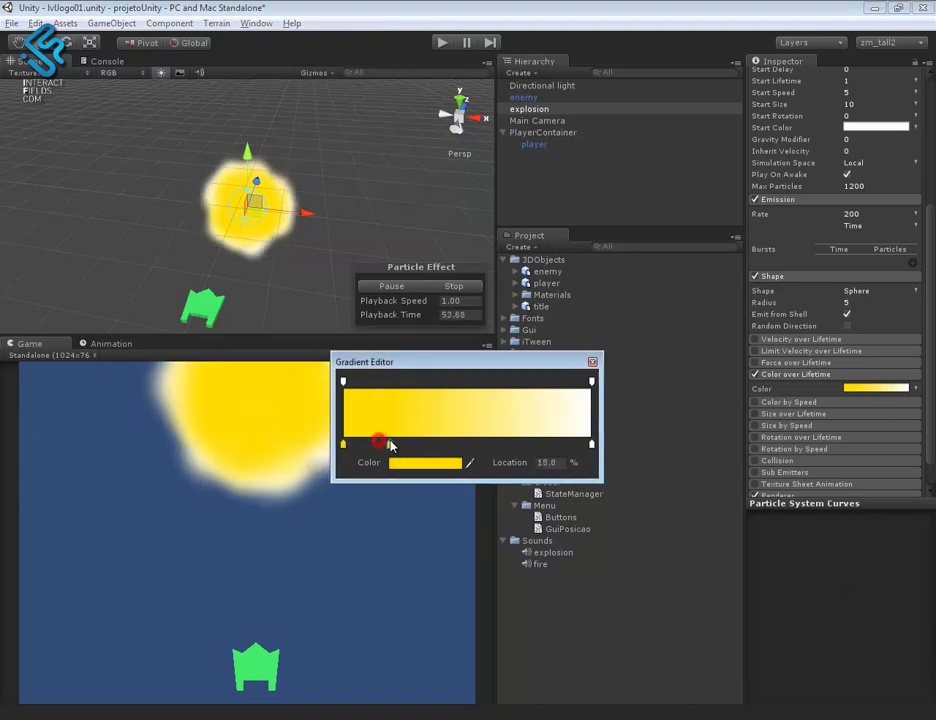
left_click(404, 463)
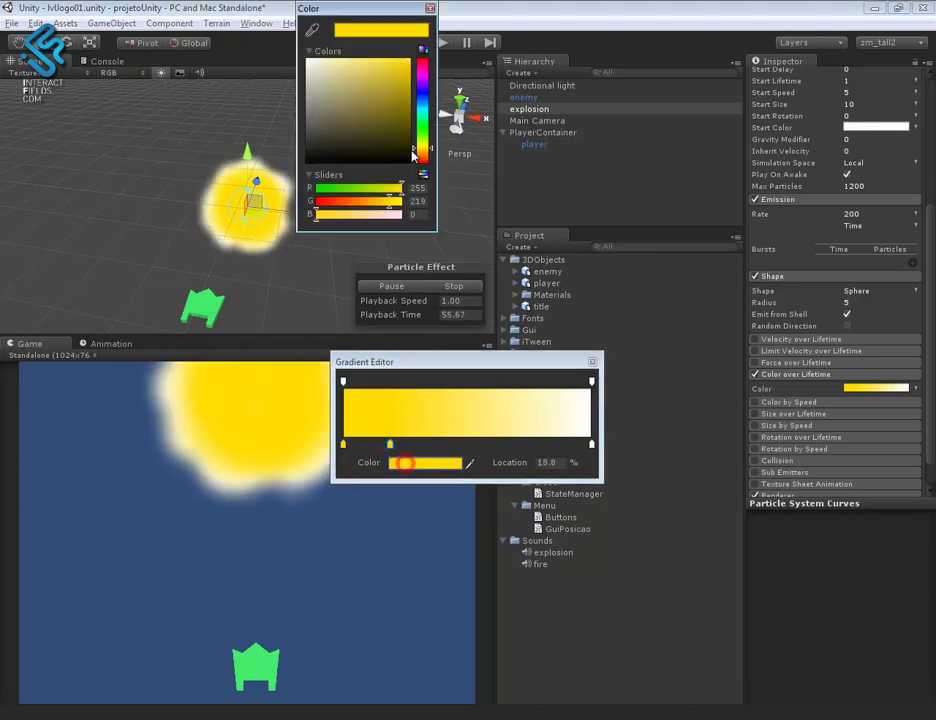
left_click(427, 55)
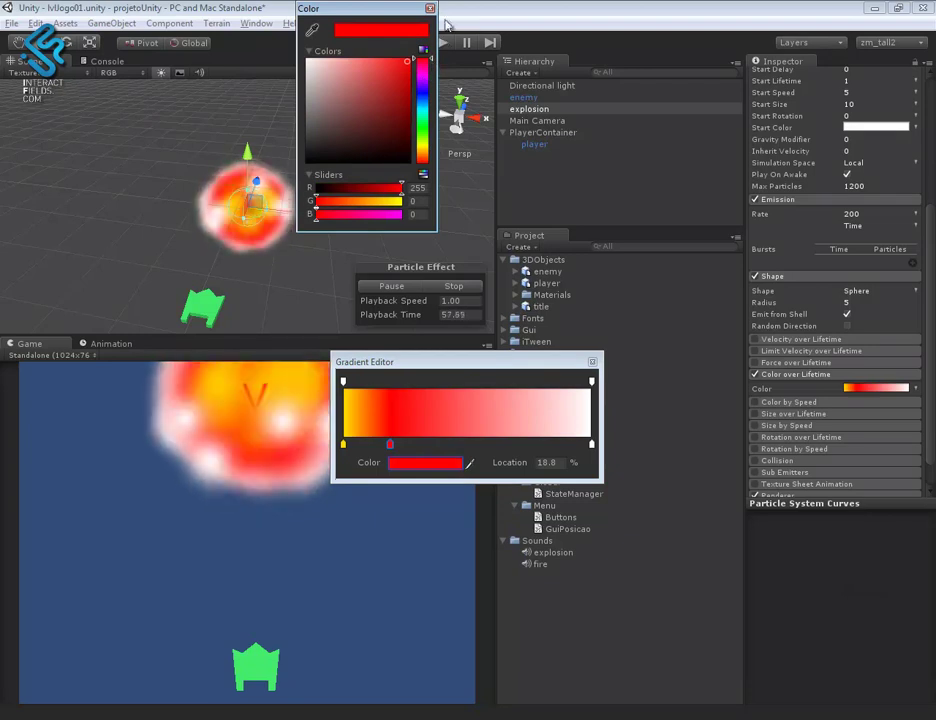
left_click(430, 9)
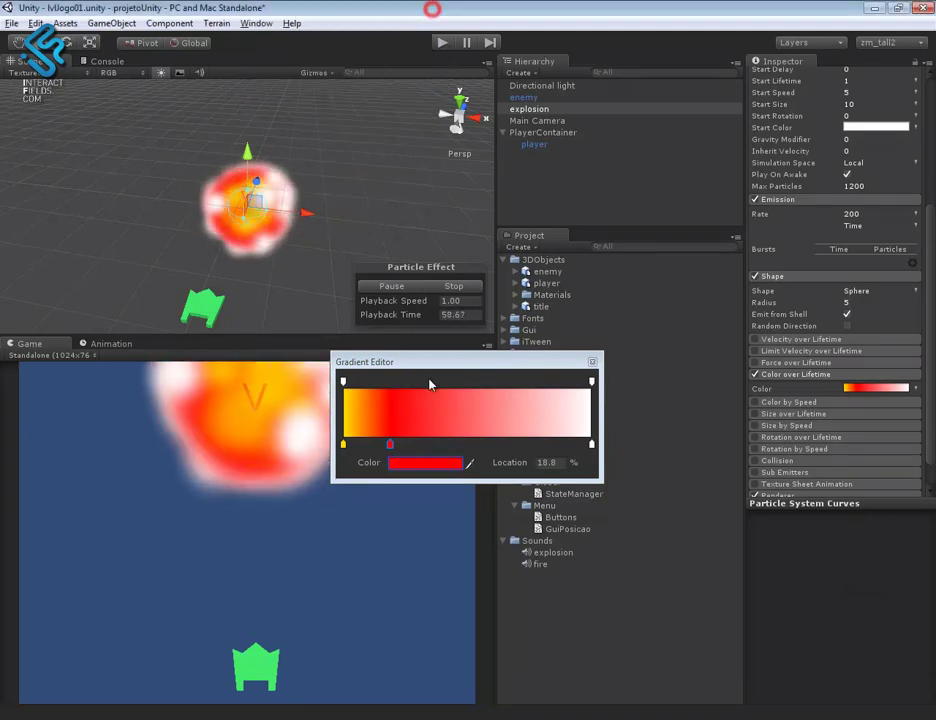
left_click(458, 444)
left_click_drag(458, 444, 482, 445)
left_click_drag(390, 444, 397, 444)
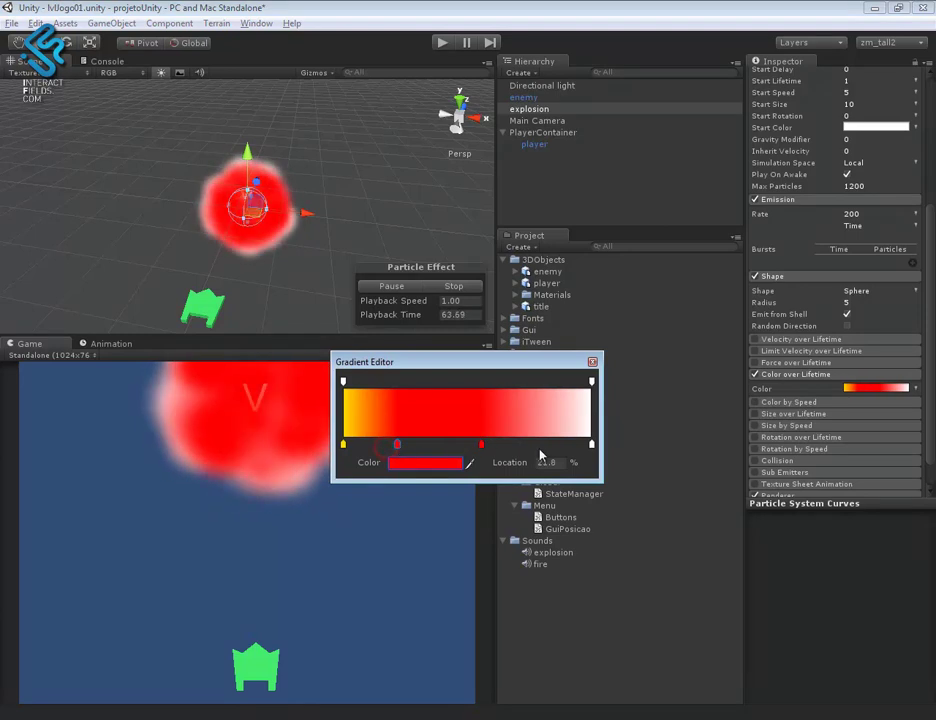
Make the 55.6% key deep red and the end key dark grey.
left_click(481, 444)
left_click(425, 462)
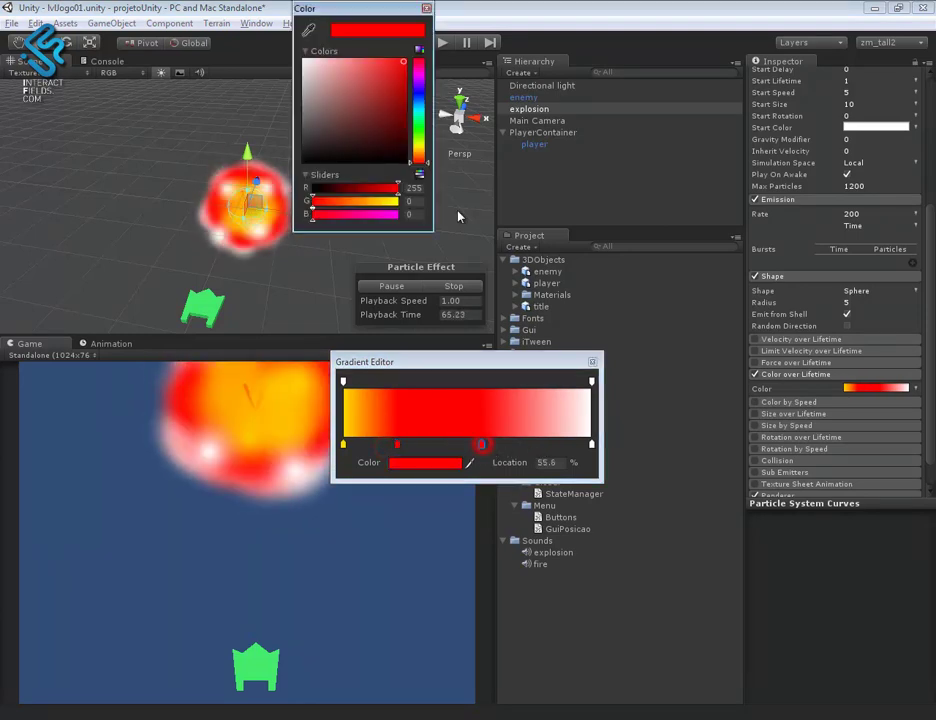
left_click(338, 112)
left_click(352, 107)
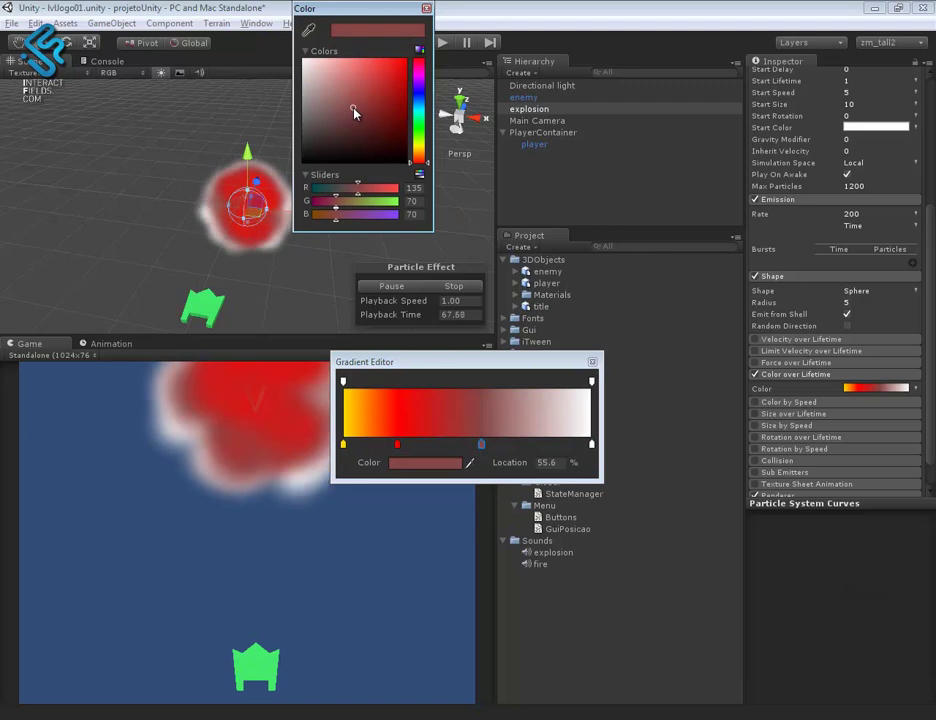
left_click(426, 9)
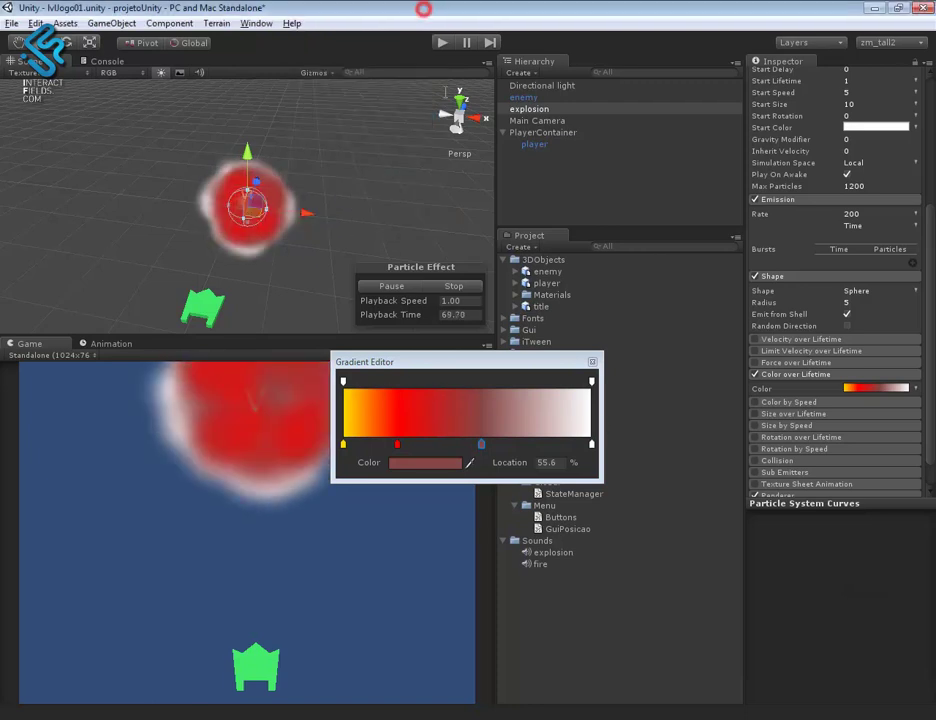
left_click(591, 445)
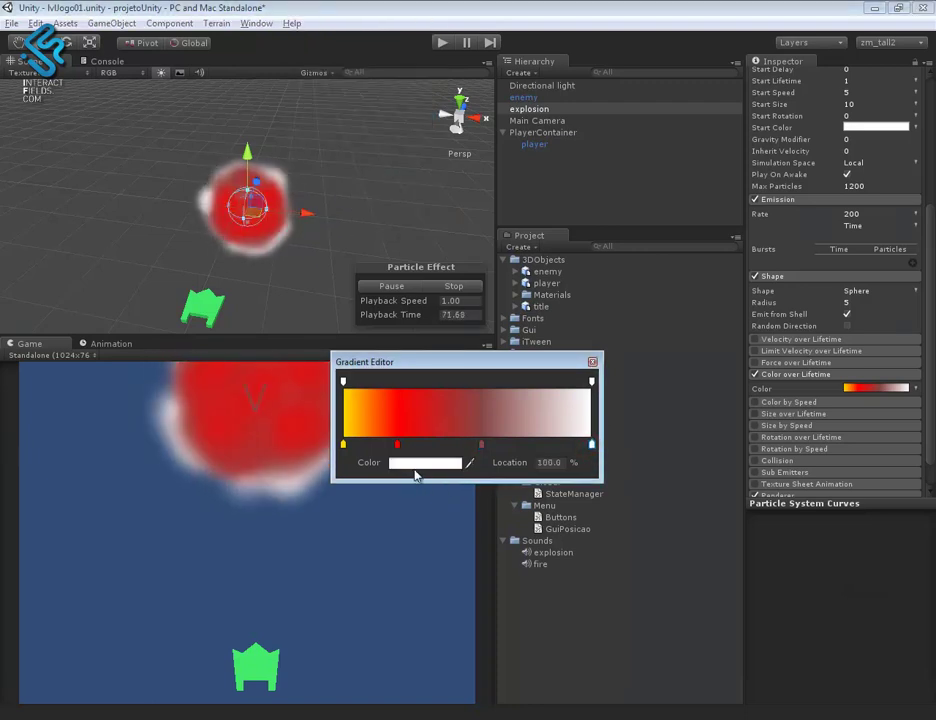
left_click(412, 465)
left_click_drag(313, 109, 304, 138)
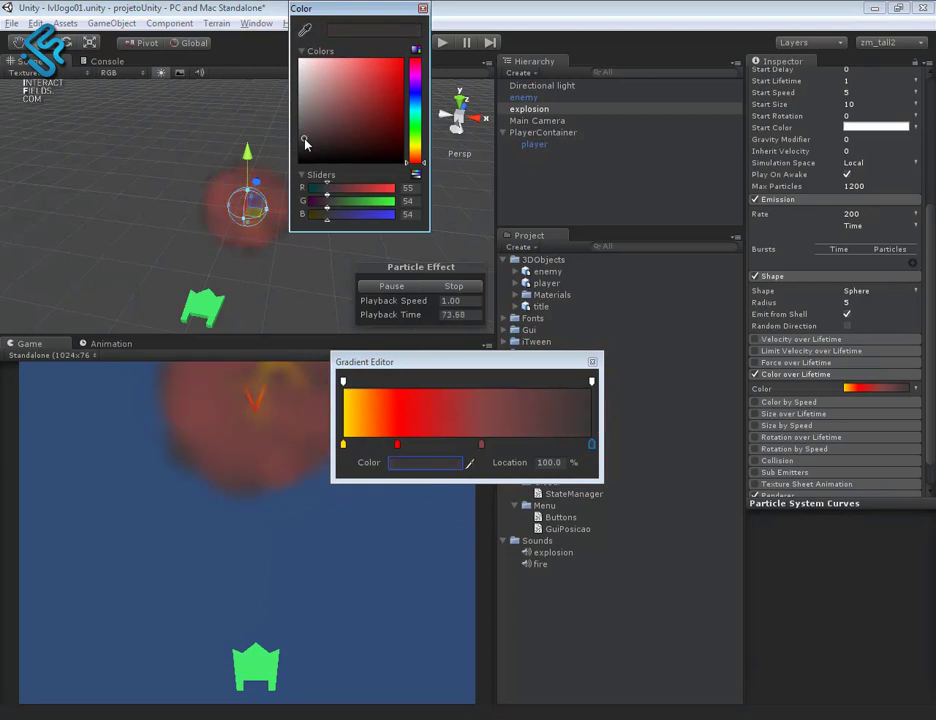
left_click(423, 9)
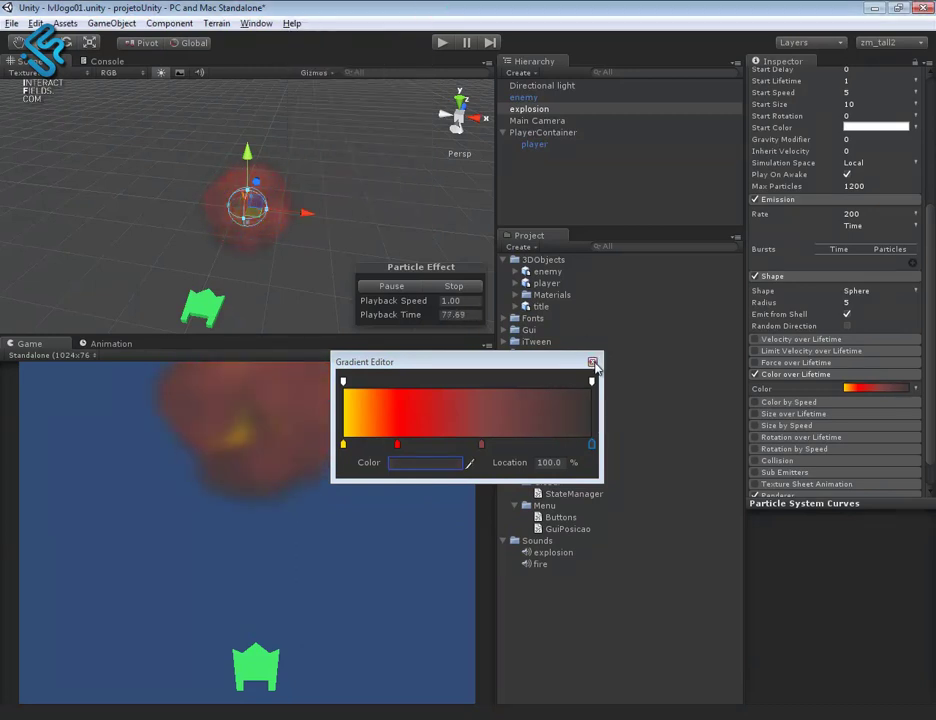
left_click(592, 363)
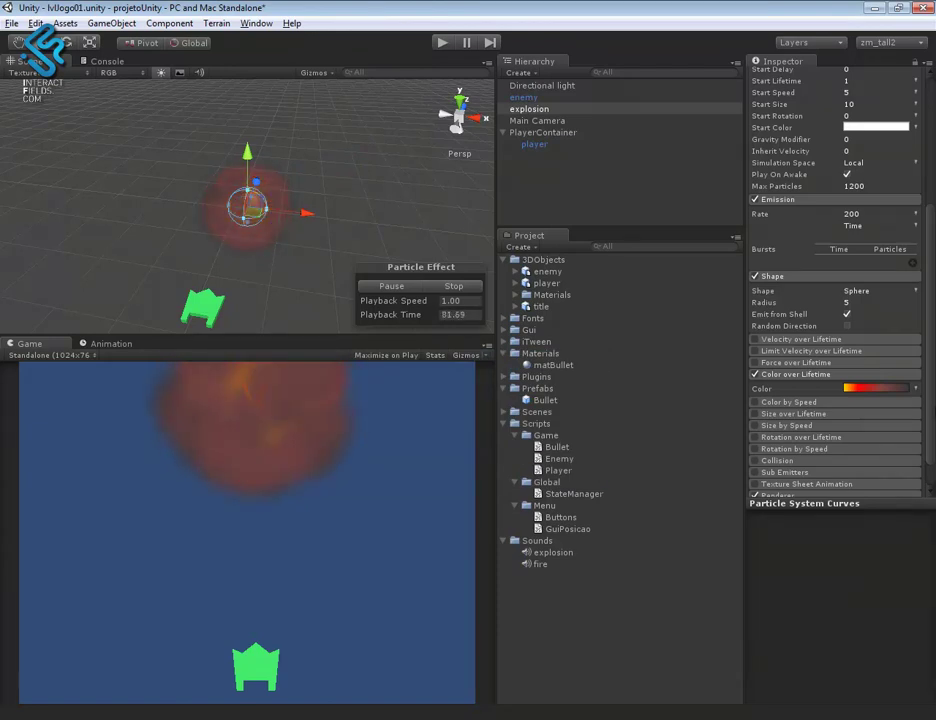
Enable Size over Lifetime with a curve shrinking particles from 1.0 to 0.
left_click(756, 413)
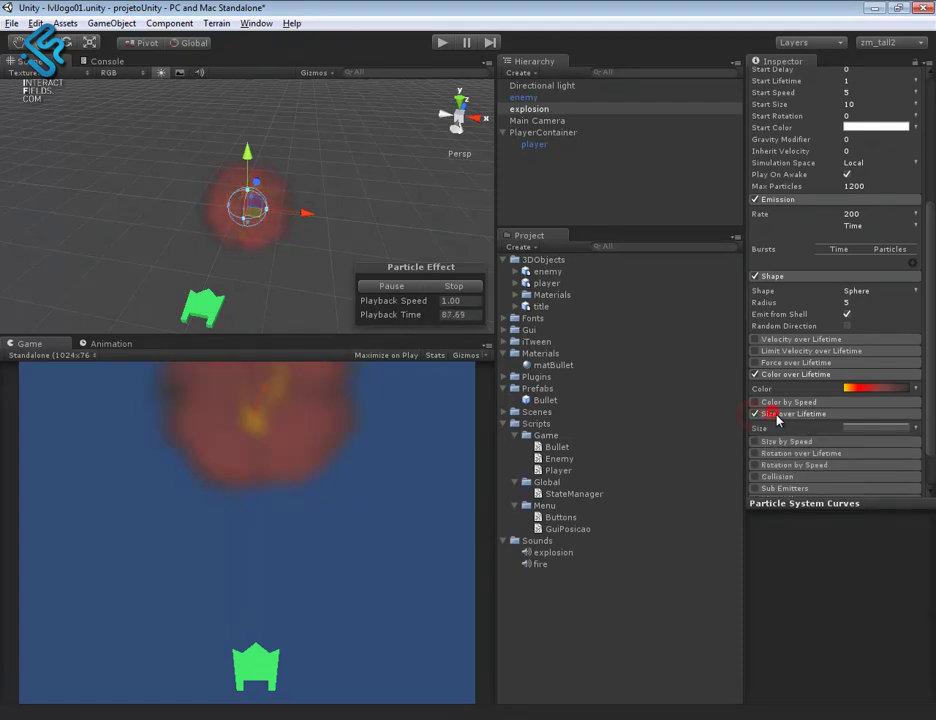
left_click(855, 426)
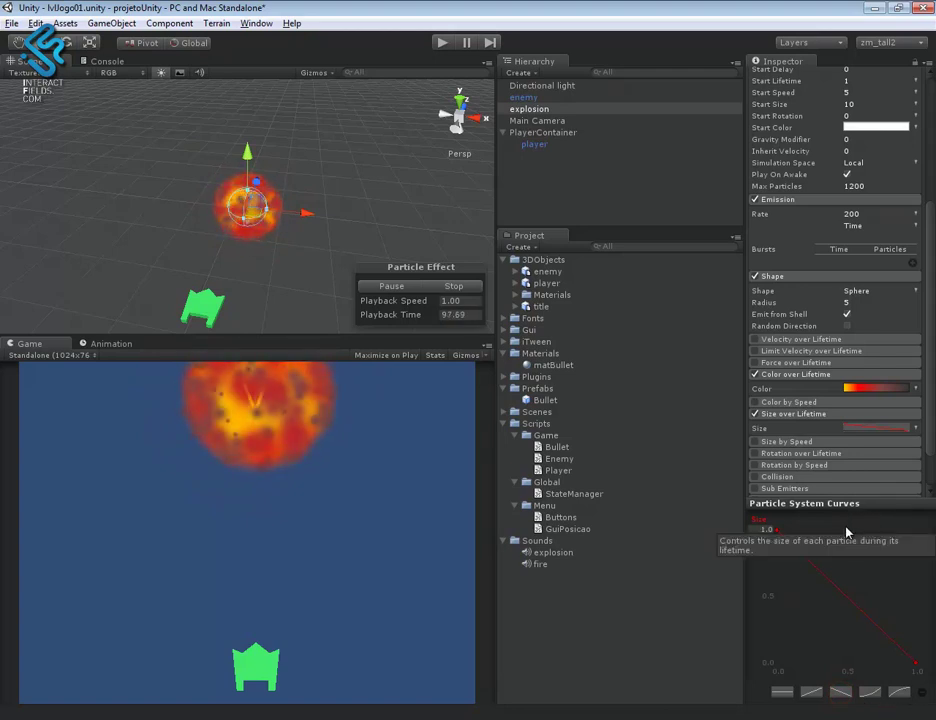
left_click(930, 160)
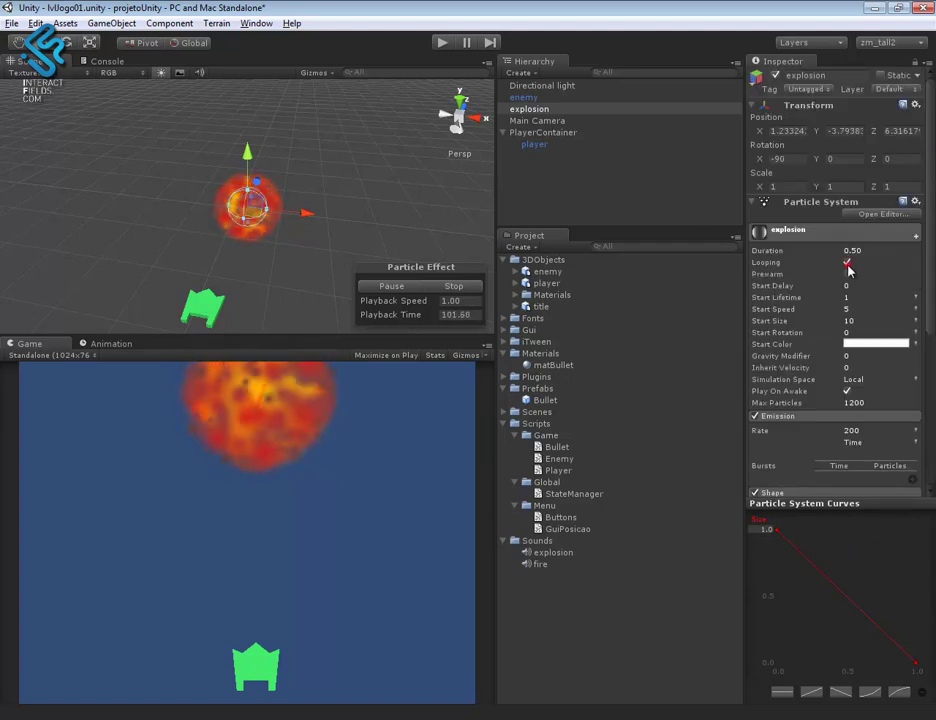
Reduce the sphere shape radius to 1, previewing the burst.
left_click(410, 285)
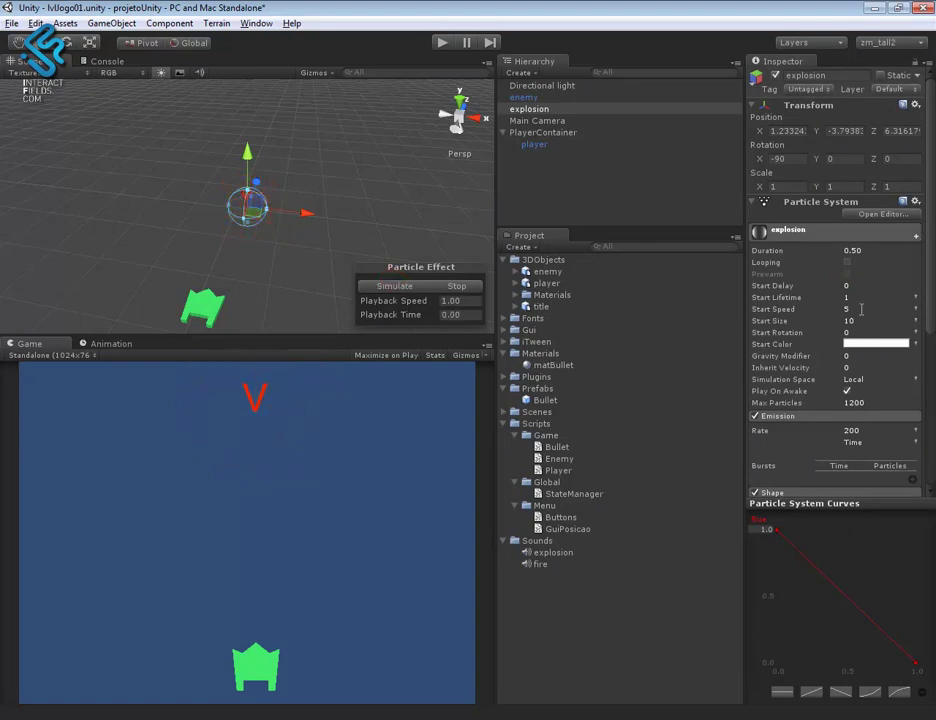
scroll(862, 366, "down", 5)
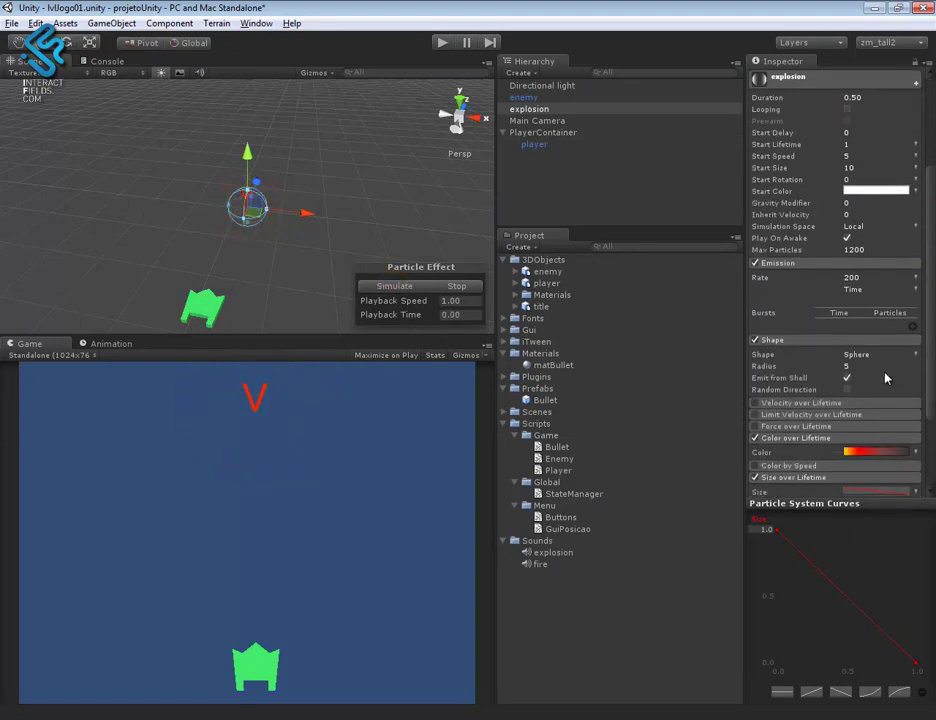
left_click(858, 366)
type("2")
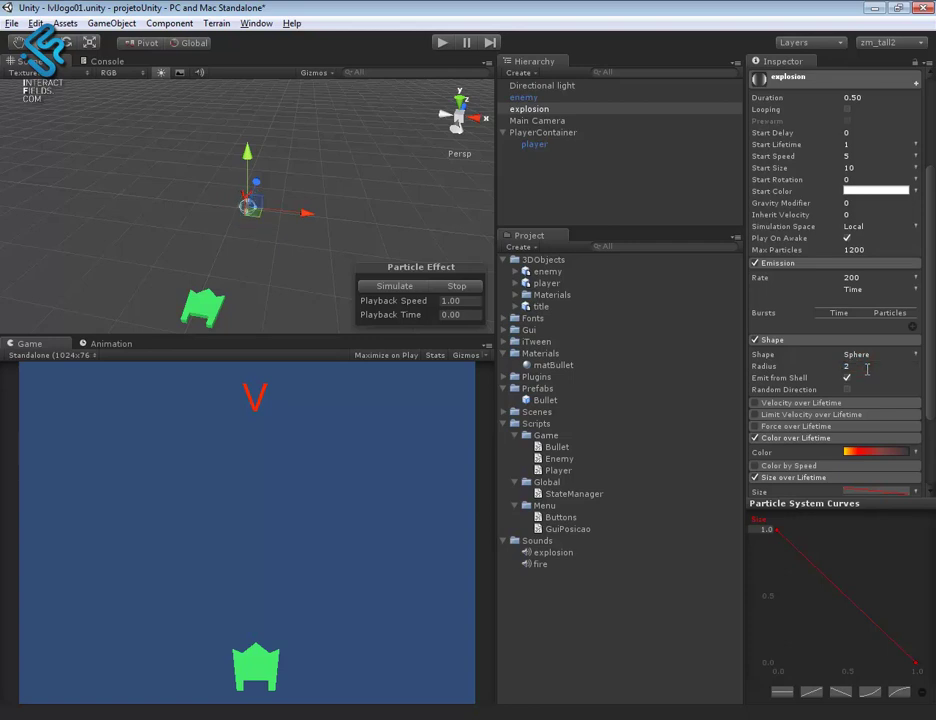
left_click(400, 286)
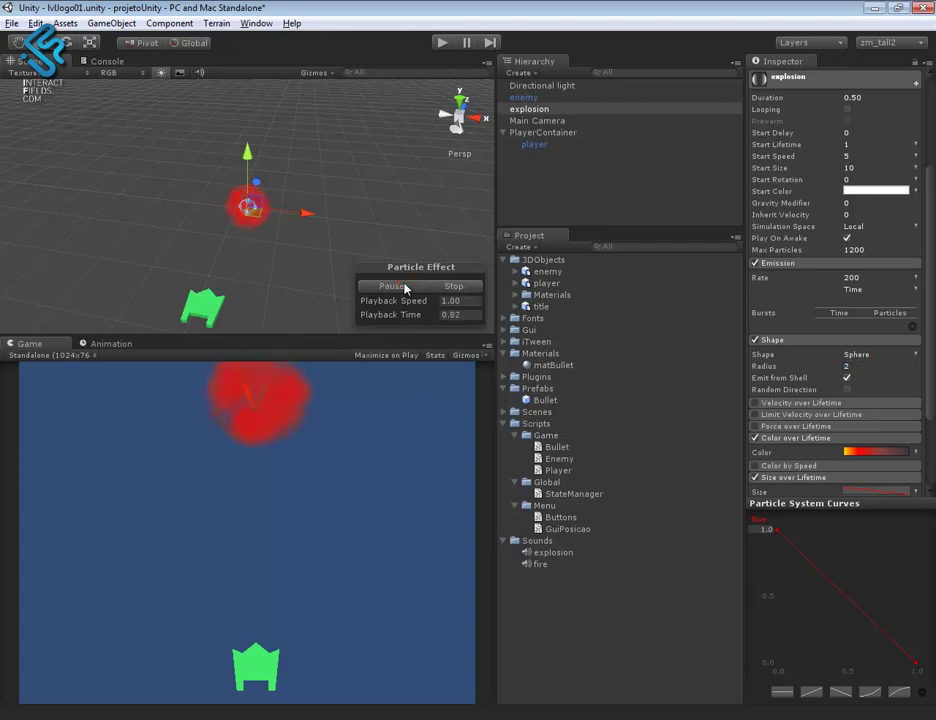
left_click(866, 367)
type("1")
key("Return")
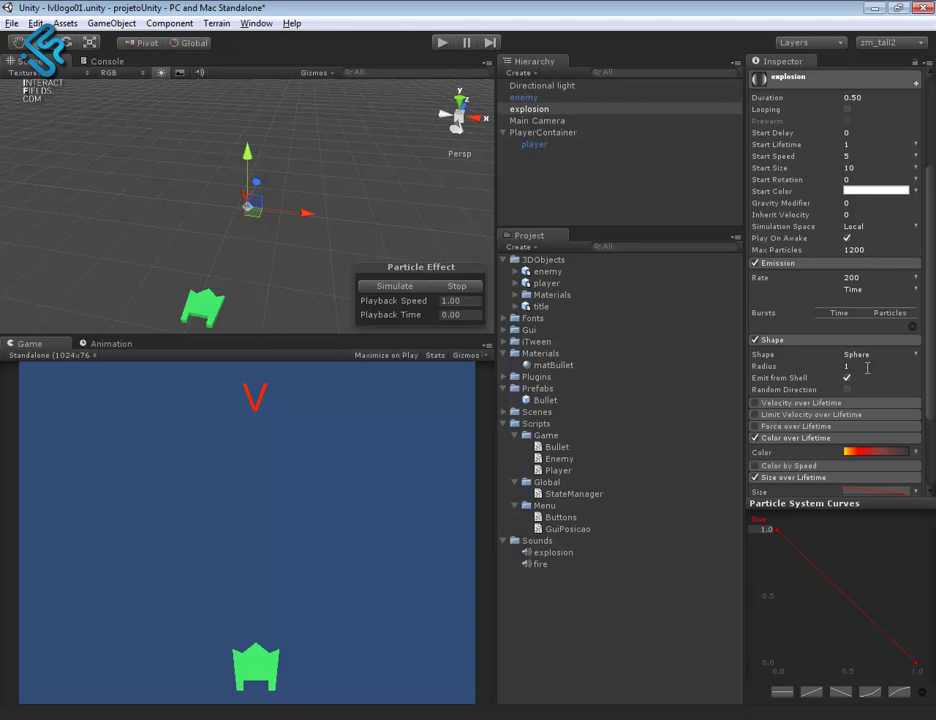
left_click(389, 290)
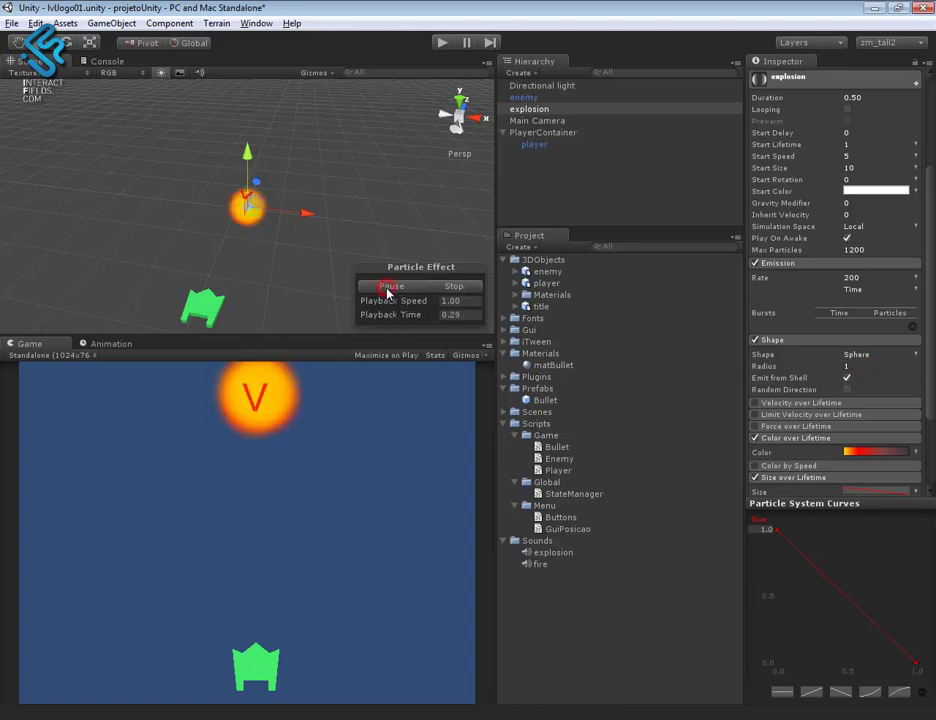
Try Start Size 5, then settle on Start Size 3 and preview again.
left_click(930, 328)
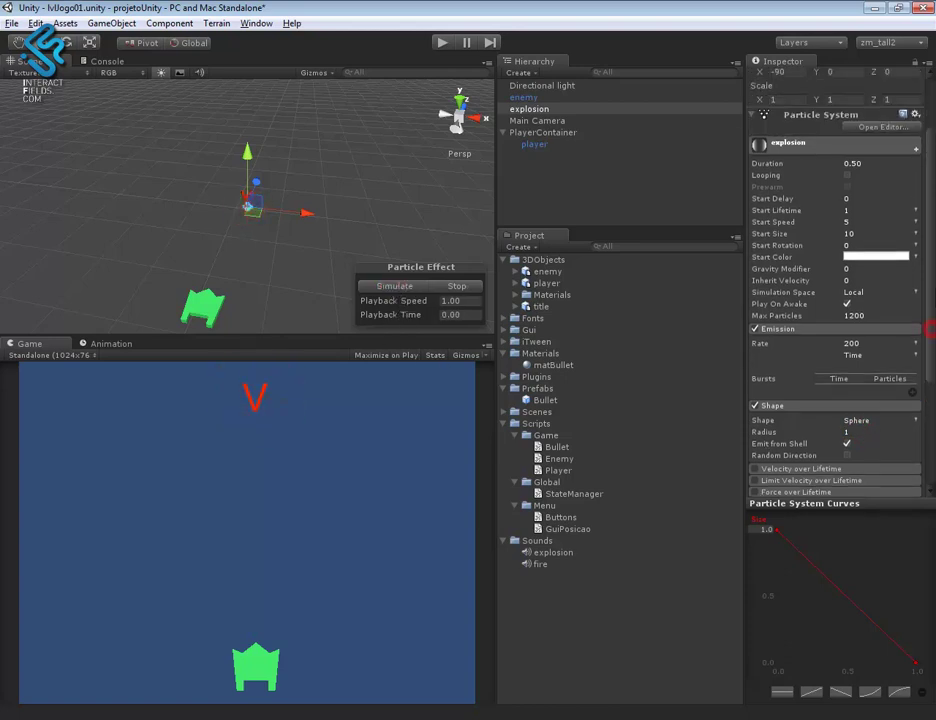
left_click(868, 221)
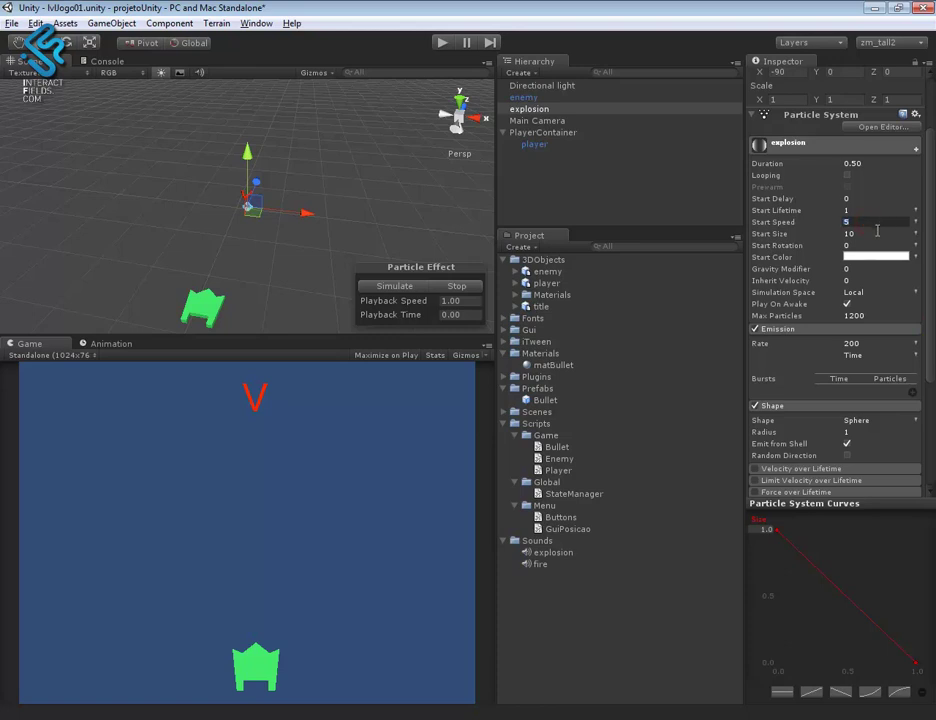
left_click(876, 233)
type("5")
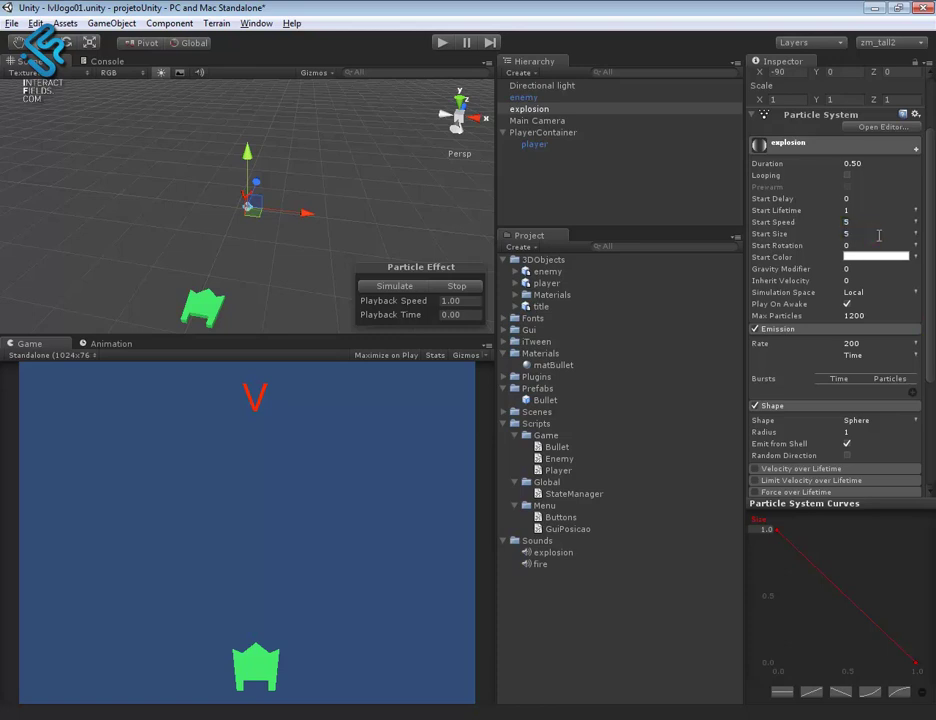
left_click(397, 287)
left_click(456, 287)
left_click(869, 232)
type("3")
left_click(386, 288)
Create an 'Explosion' prefab in Prefabs and drag the scene's explosion object into it.
left_click(540, 388)
left_click(518, 246)
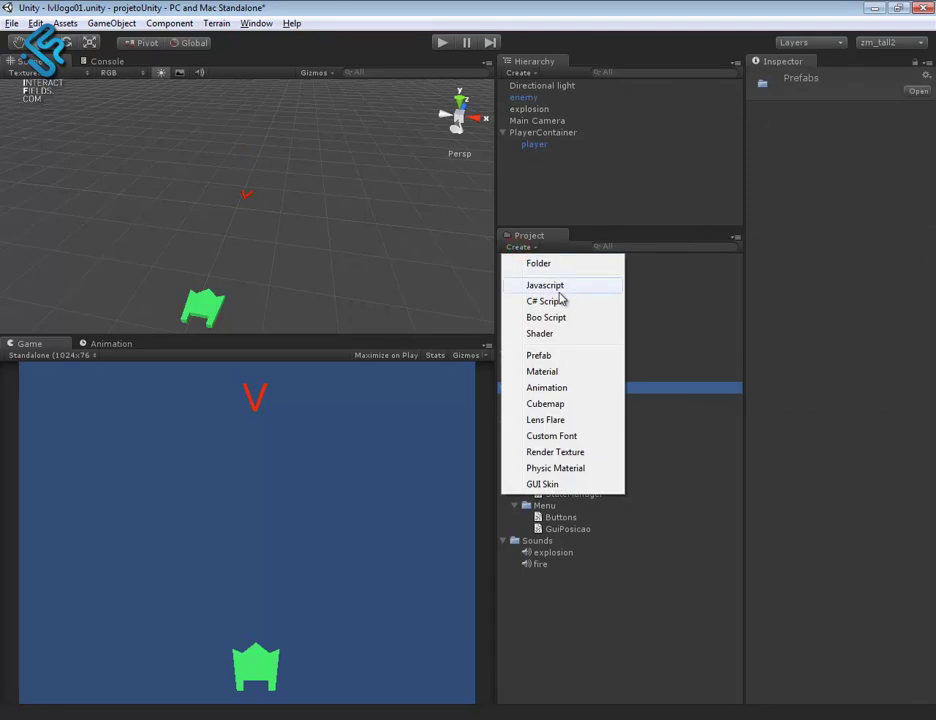
left_click(553, 356)
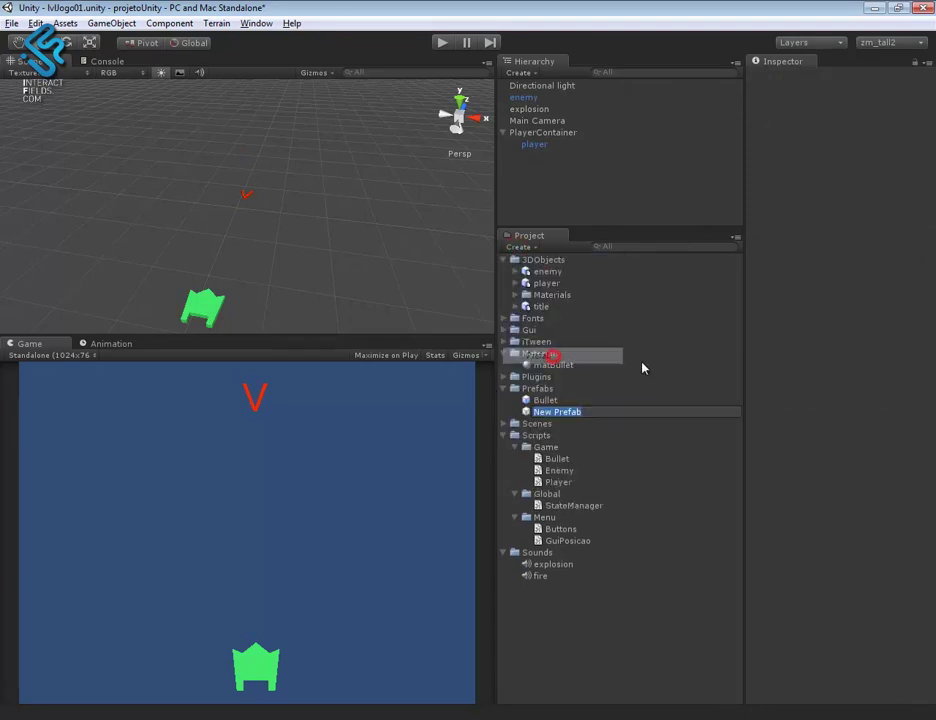
type("E")
key("Caps_Lock")
type("xpl")
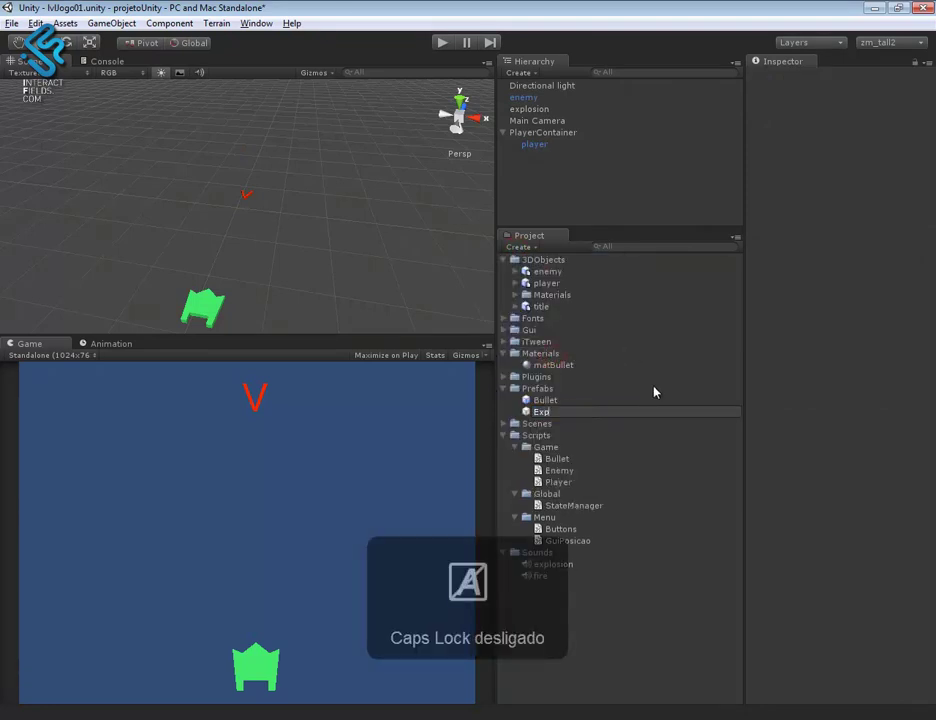
type("losion")
key("Return")
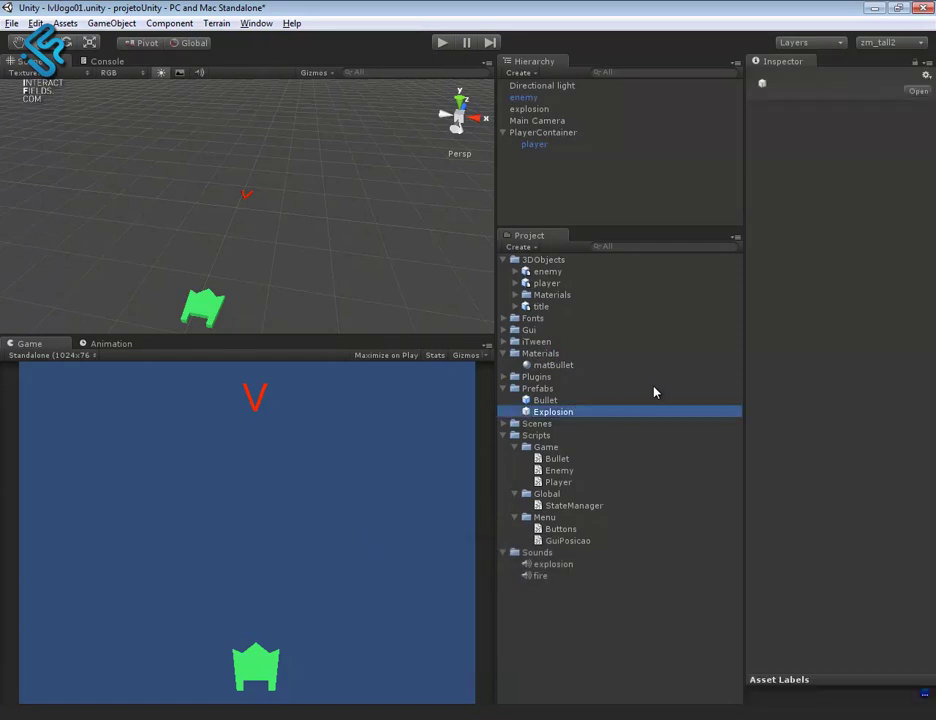
left_click(533, 110)
left_click_drag(556, 116, 562, 413)
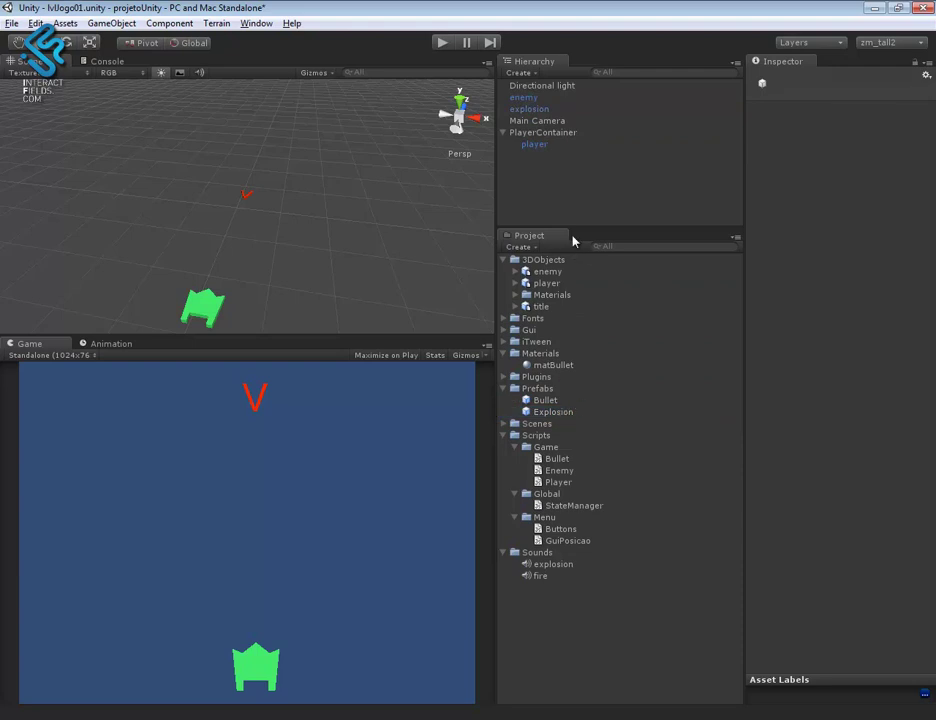
Add an Audio Source to the Explosion prefab with the explosion sound as its clip.
left_click(563, 413)
left_click(169, 23)
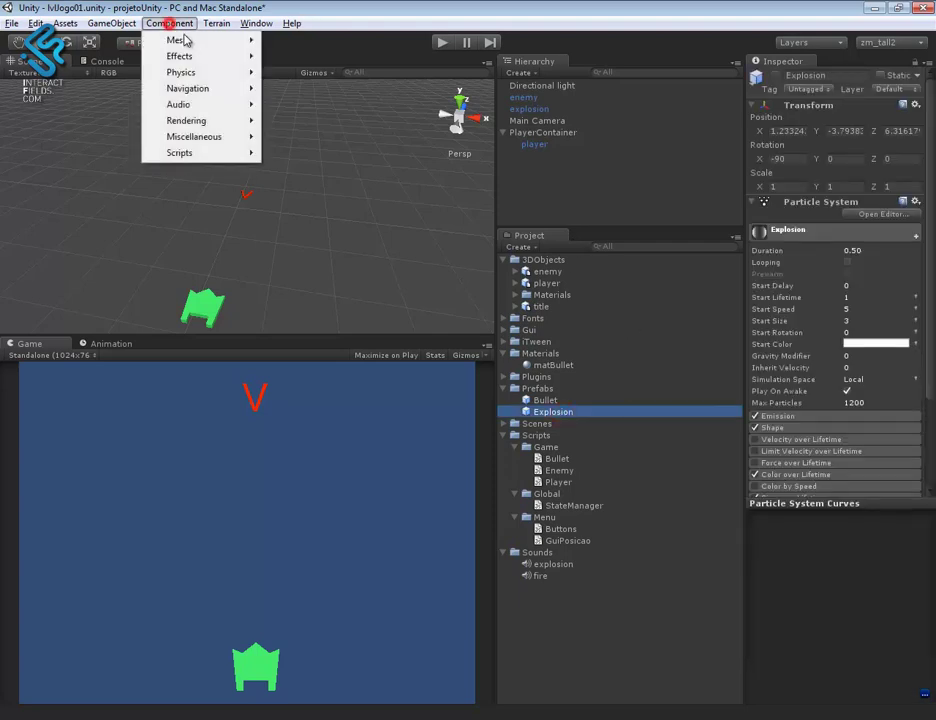
mouse_move(193, 73)
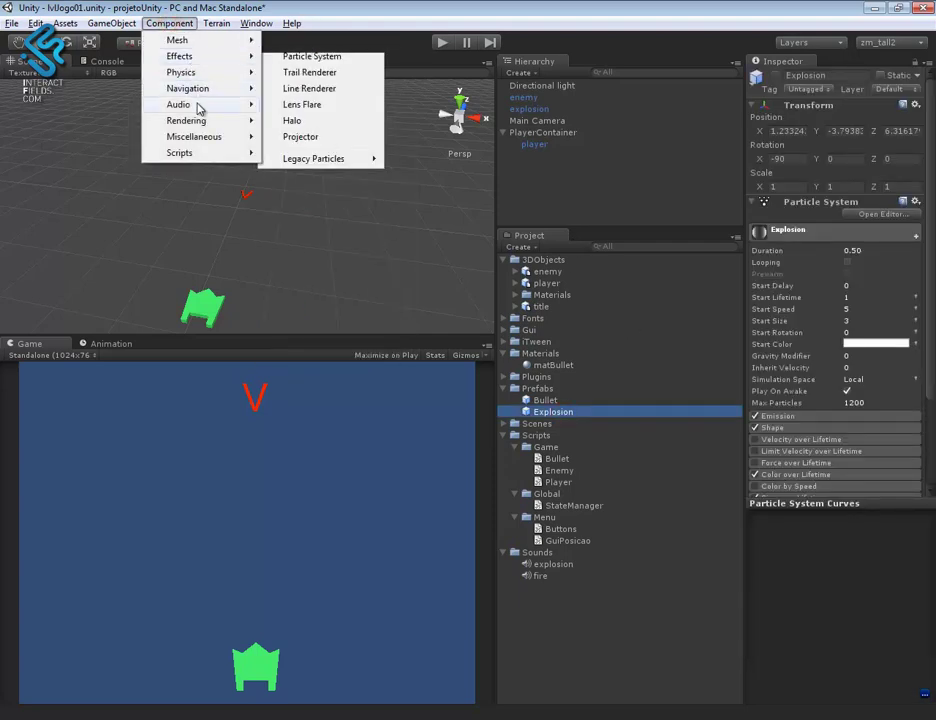
mouse_move(200, 104)
left_click(333, 120)
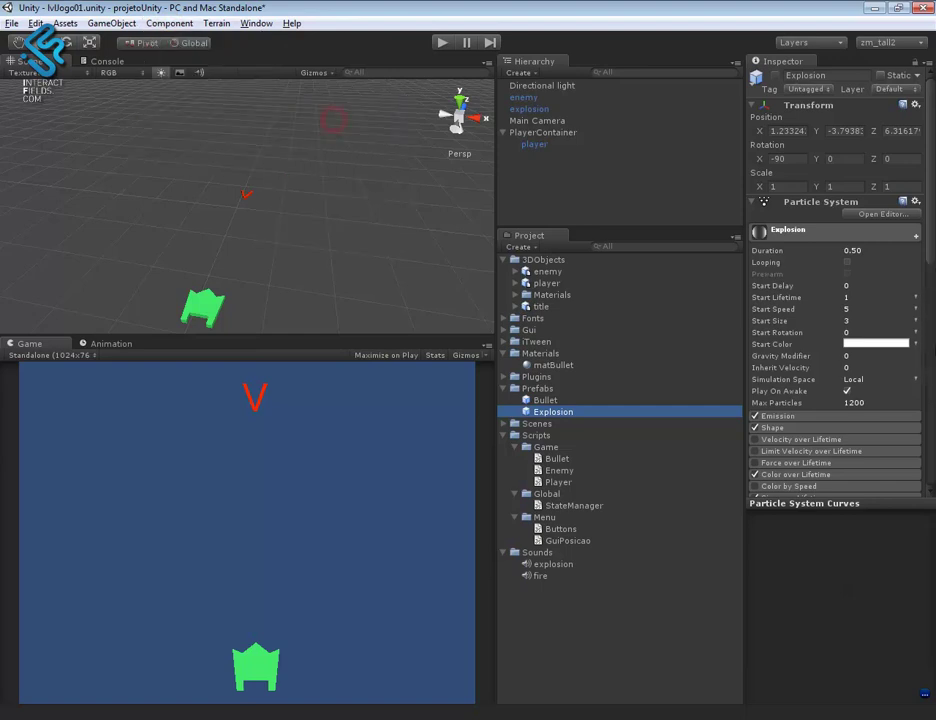
scroll(932, 204, "down", 10)
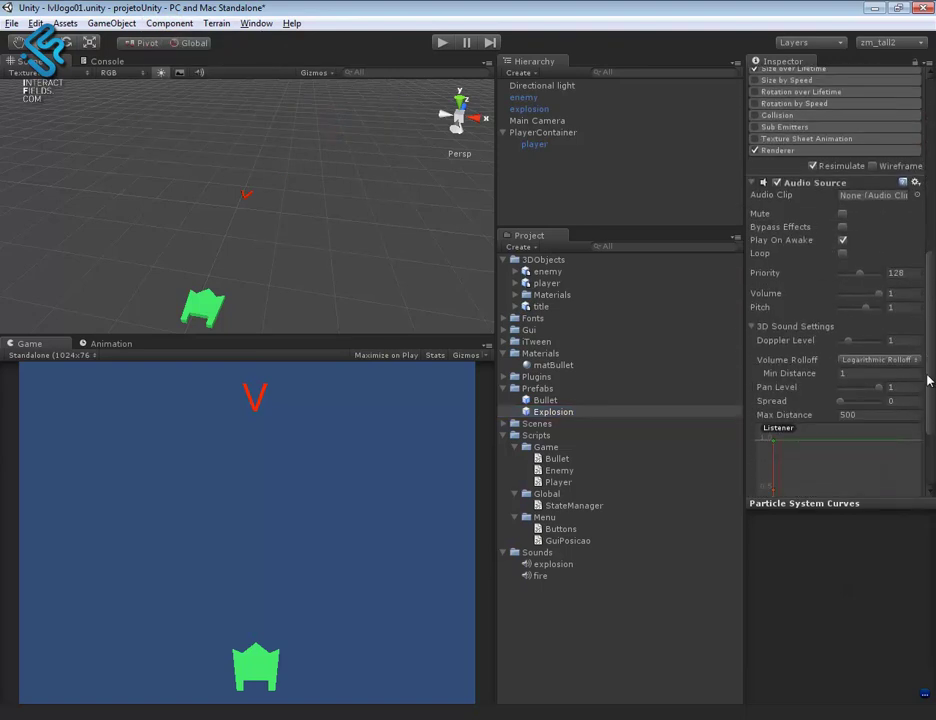
left_click_drag(550, 564, 853, 168)
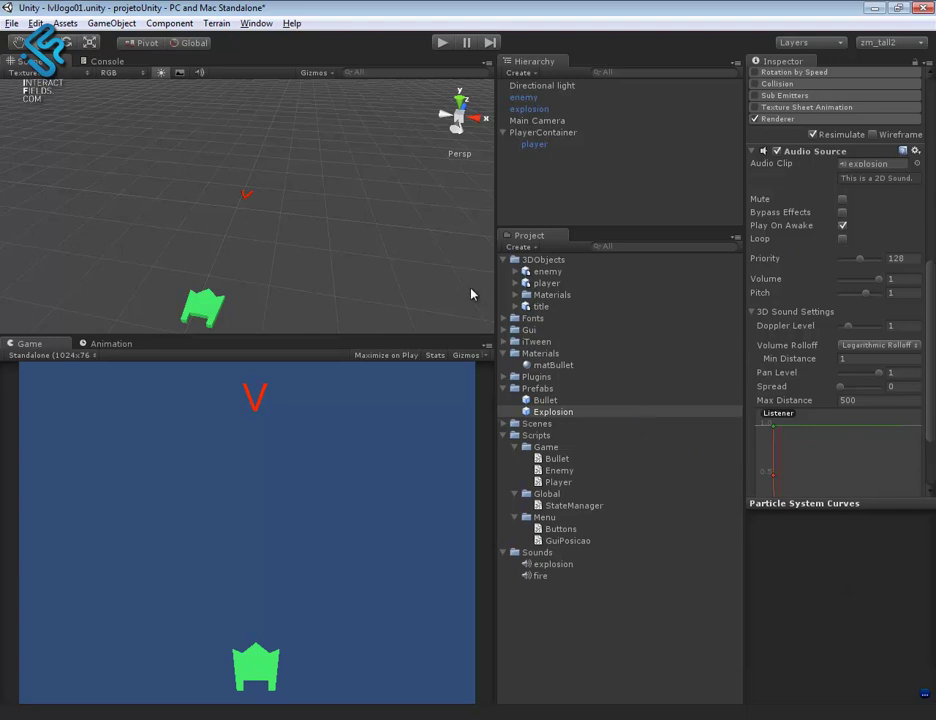
left_click(573, 180)
left_click(530, 108)
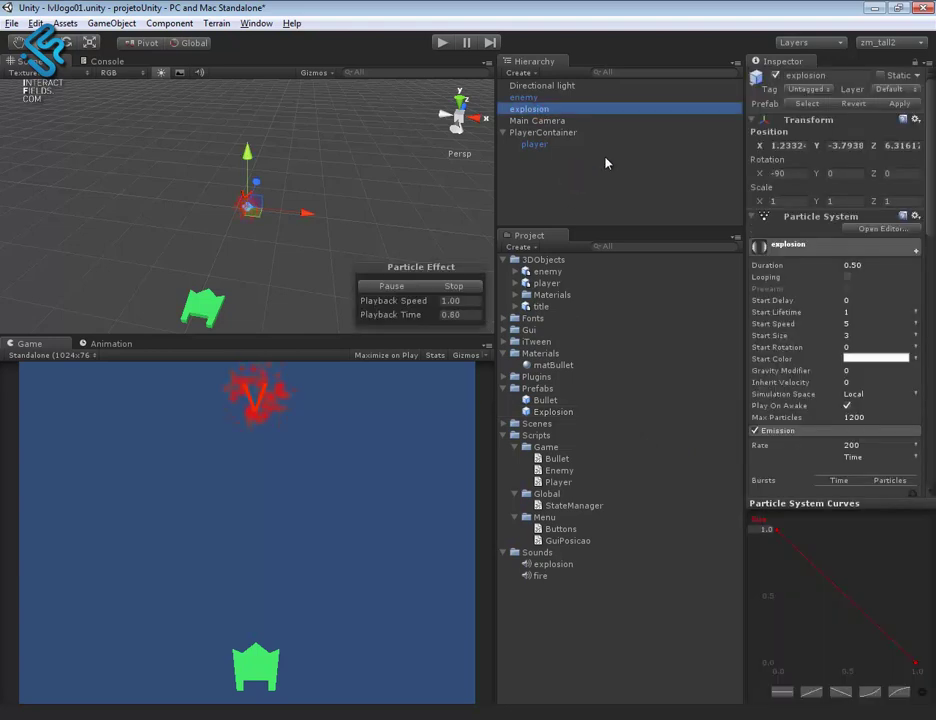
Delete the scene's explosion object, save all assets, and open Bullet.js in MonoDevelop.
key("Delete")
key("ctrl+s")
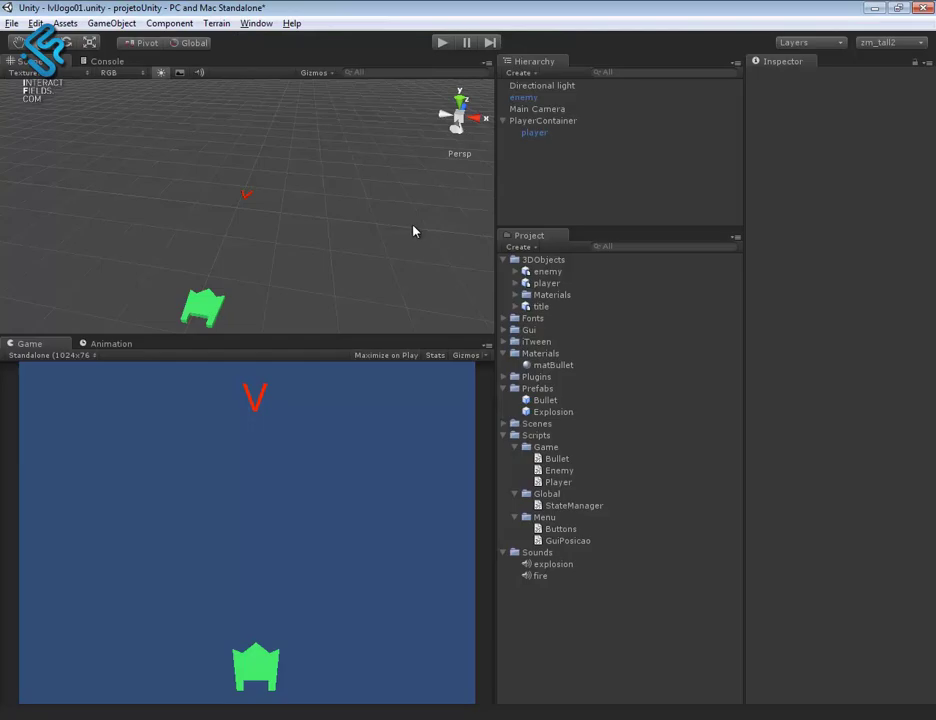
key("ctrl+s")
left_click(386, 272)
left_click(557, 459)
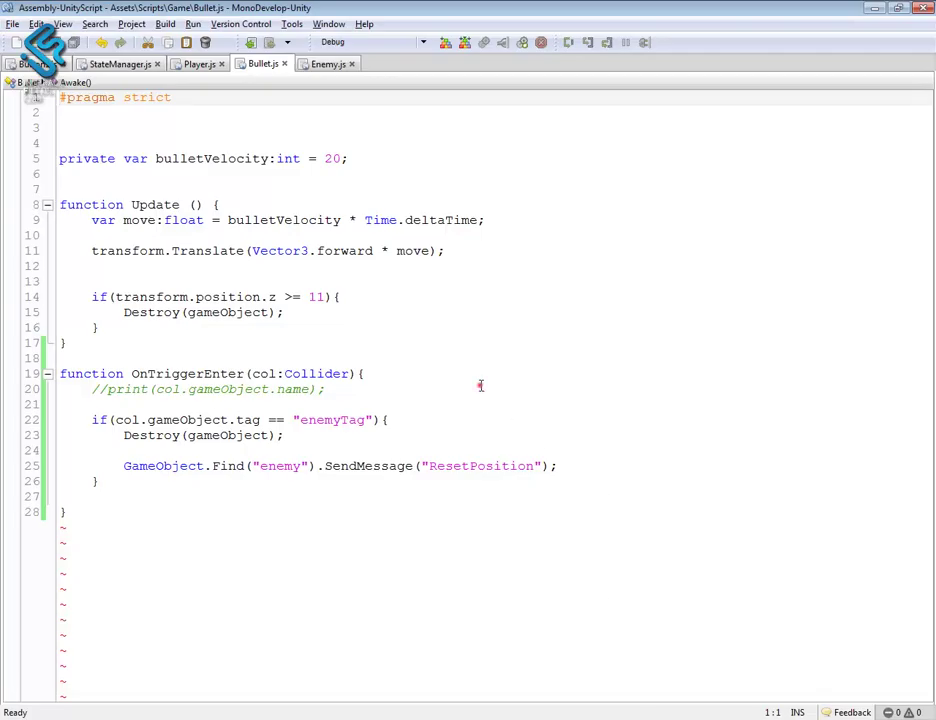
left_click(478, 386)
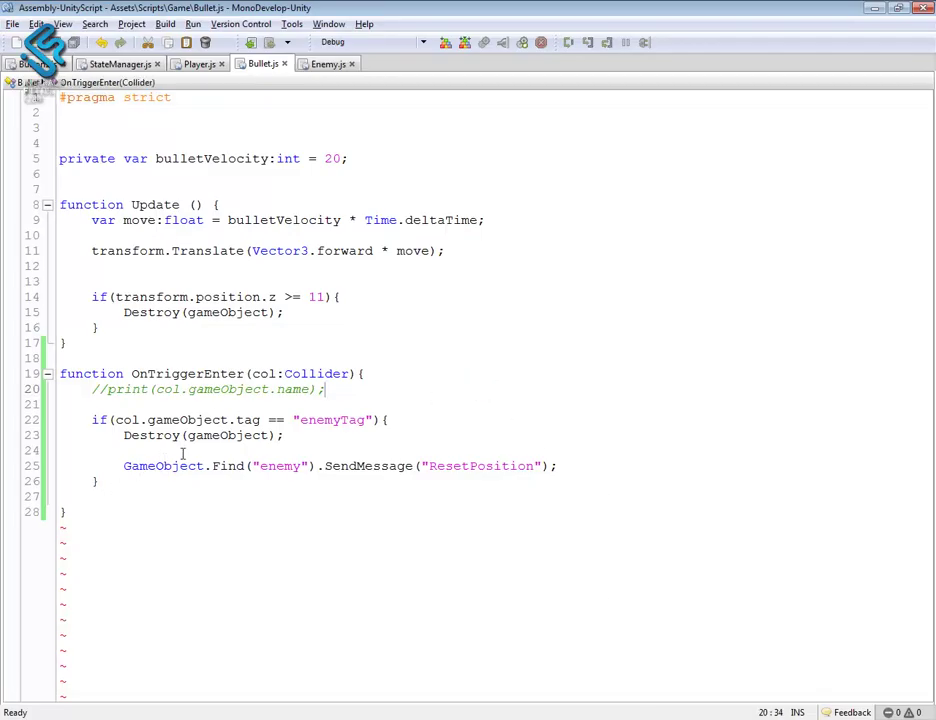
After the ResetPosition call, start typing 'var instanteExplosion:Transform = Instantiate('.
left_click(574, 465)
key("Return")
key("Return")
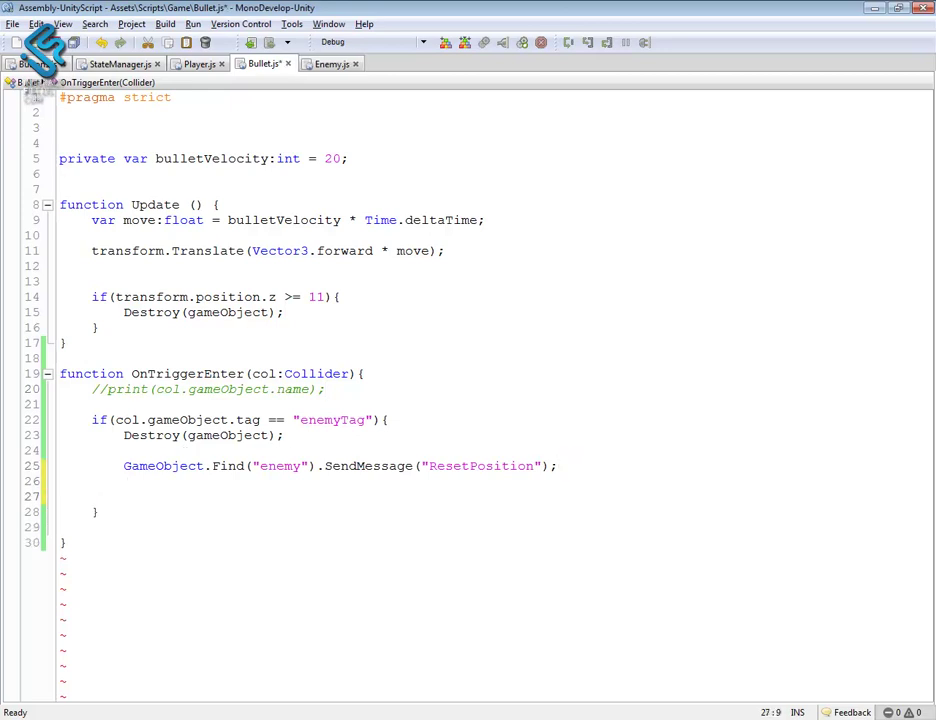
type("var instanteExplosion")
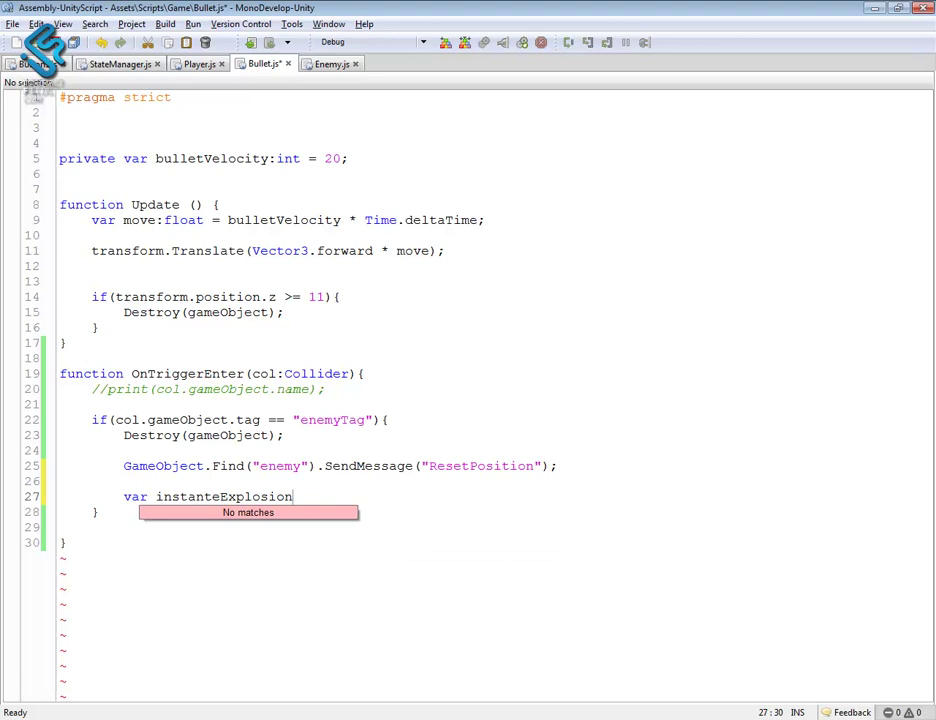
type(":")
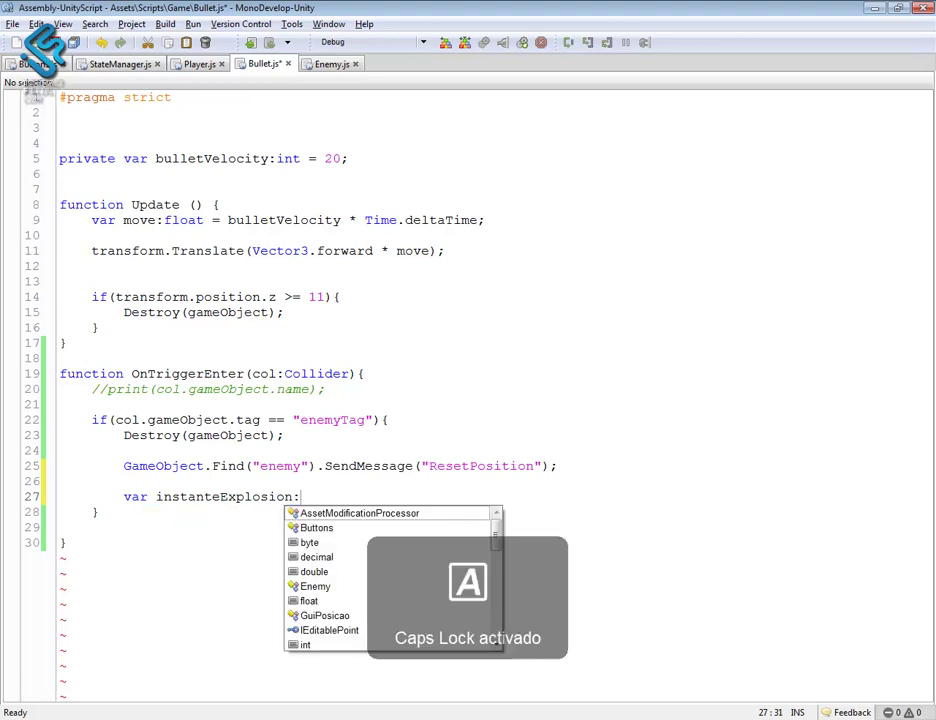
type("Transform")
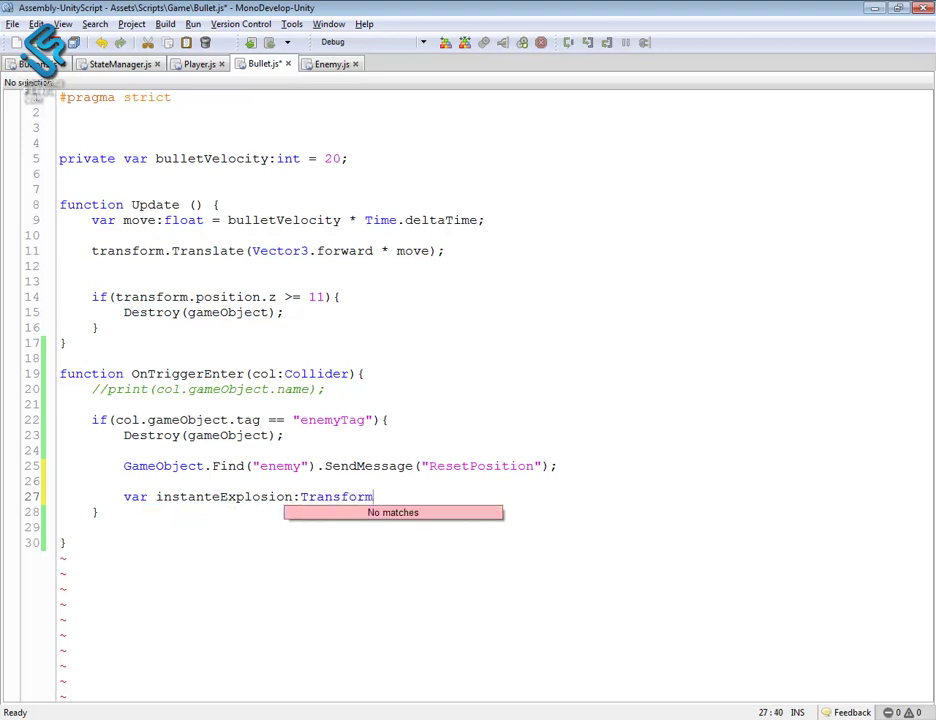
type(" = ")
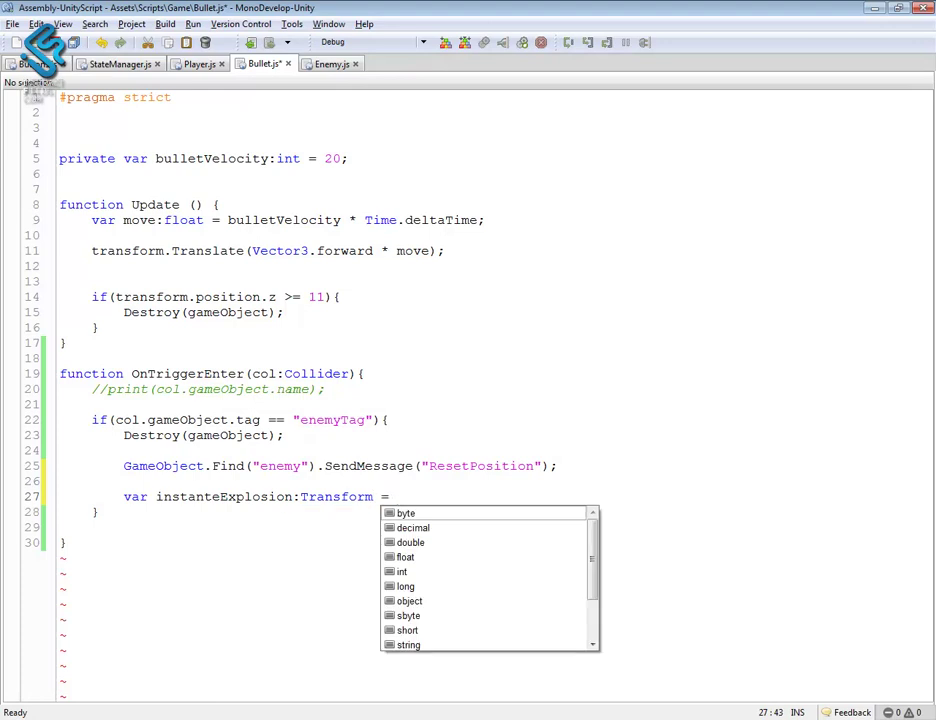
type("Instantiate")
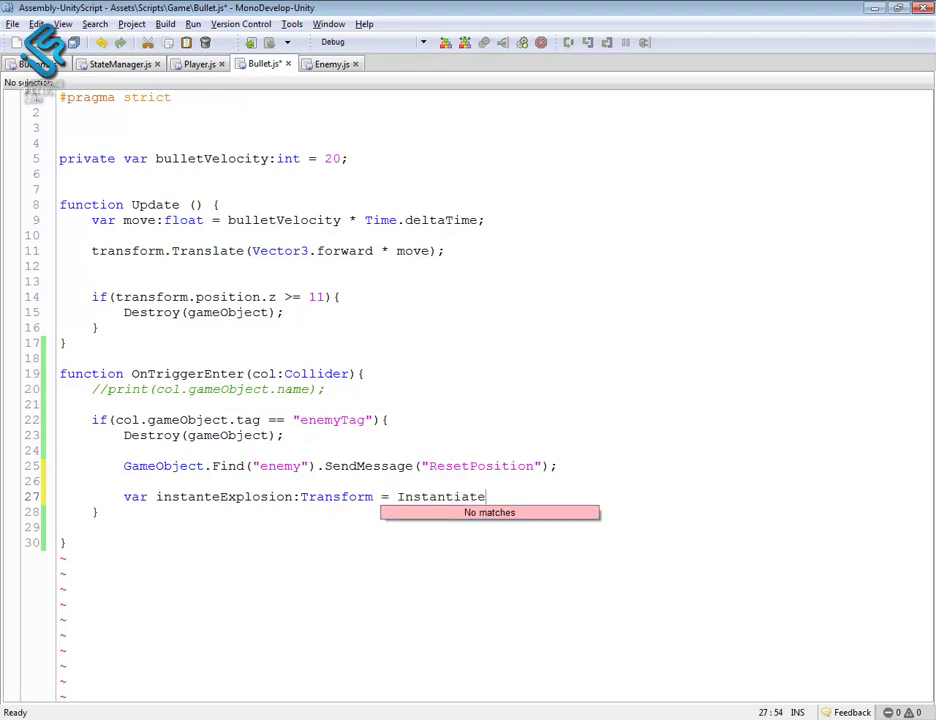
type("(")
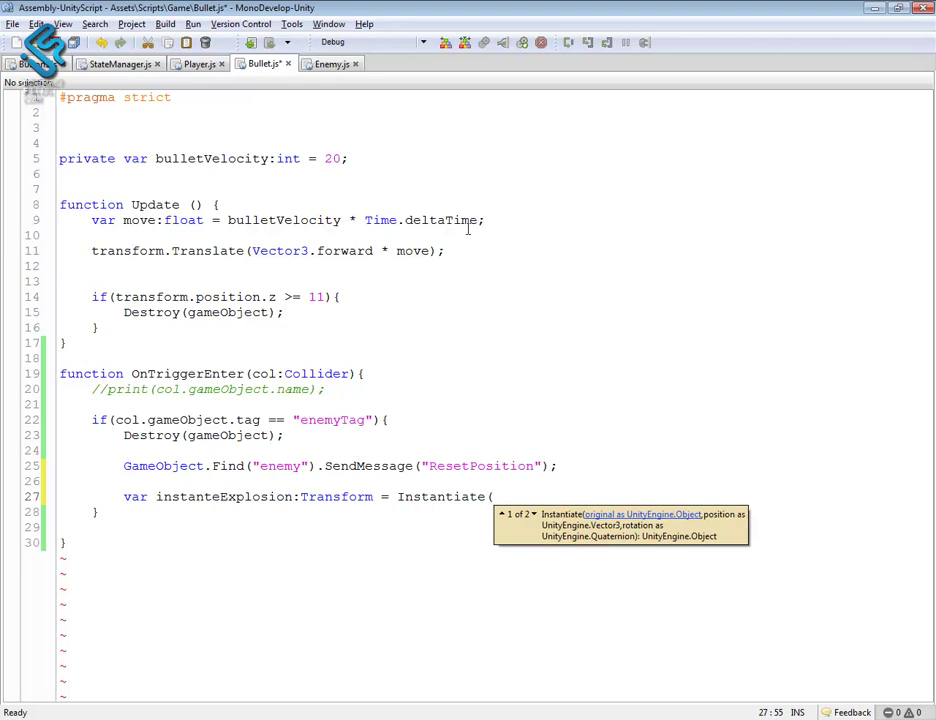
Declare 'public var explosion:Transform;' on line 6 of Bullet.js and select the explosion name.
left_click(58, 174)
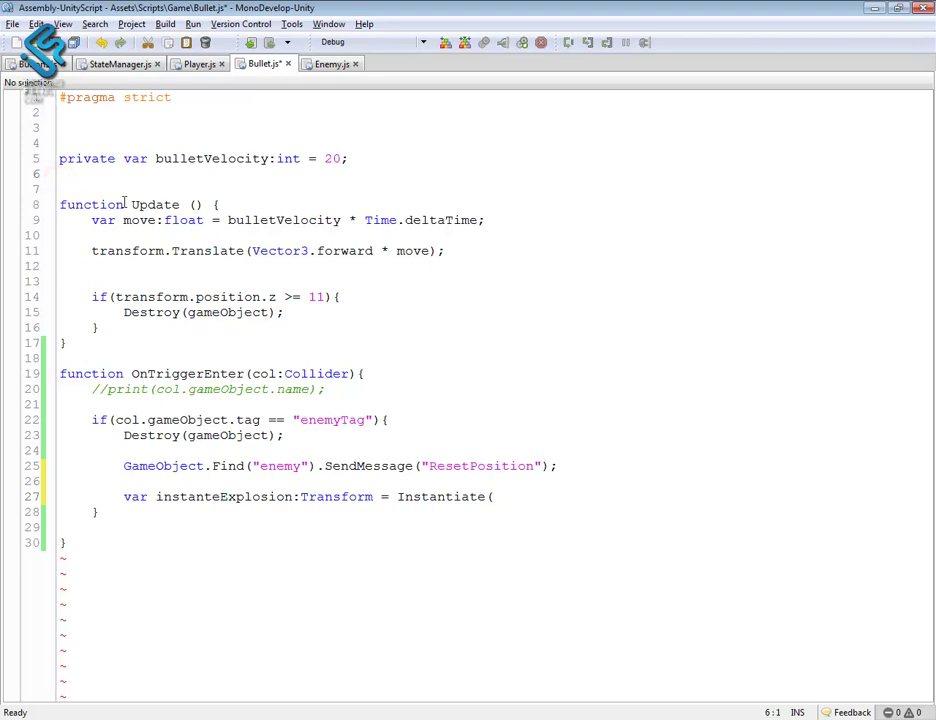
type("public var")
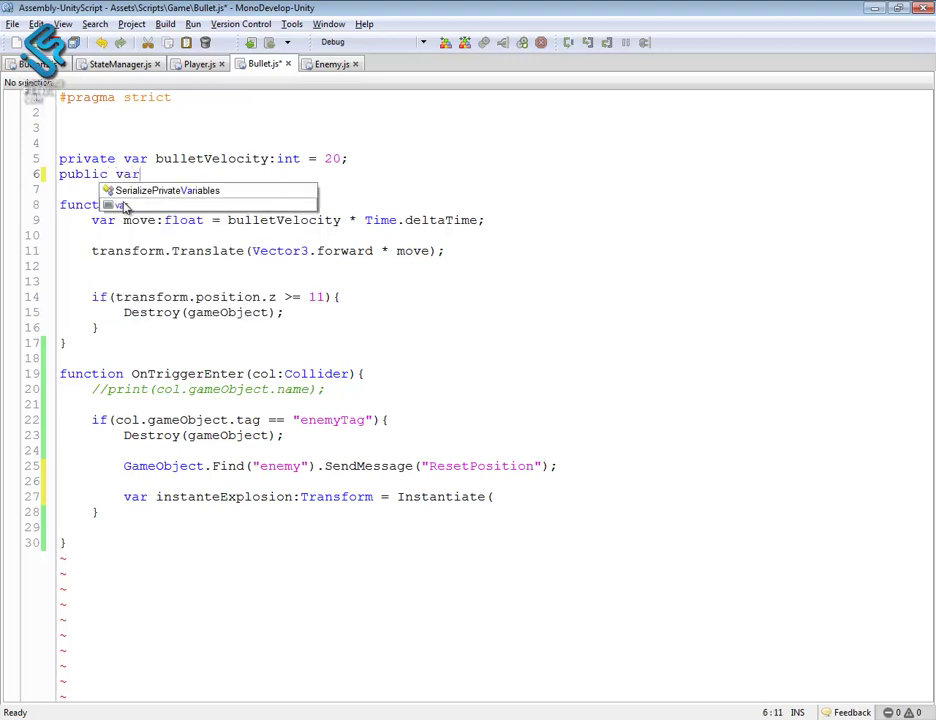
type(" explosion:")
key("Caps_Lock")
type("T")
key("Caps_Lock")
type("ra")
key("BackSpace")
type("a")
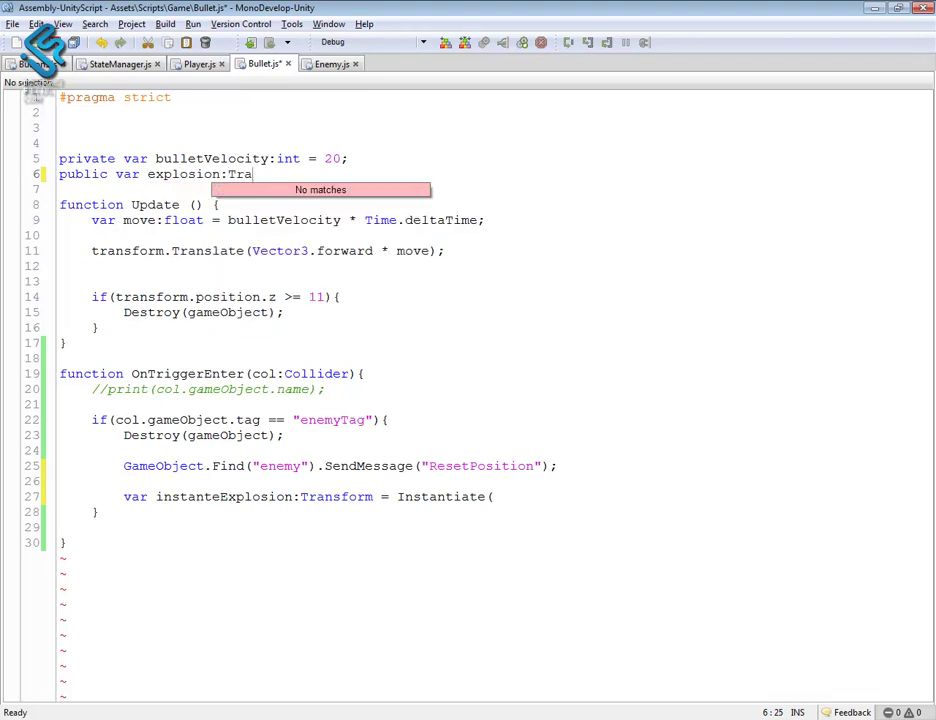
type("nsform;")
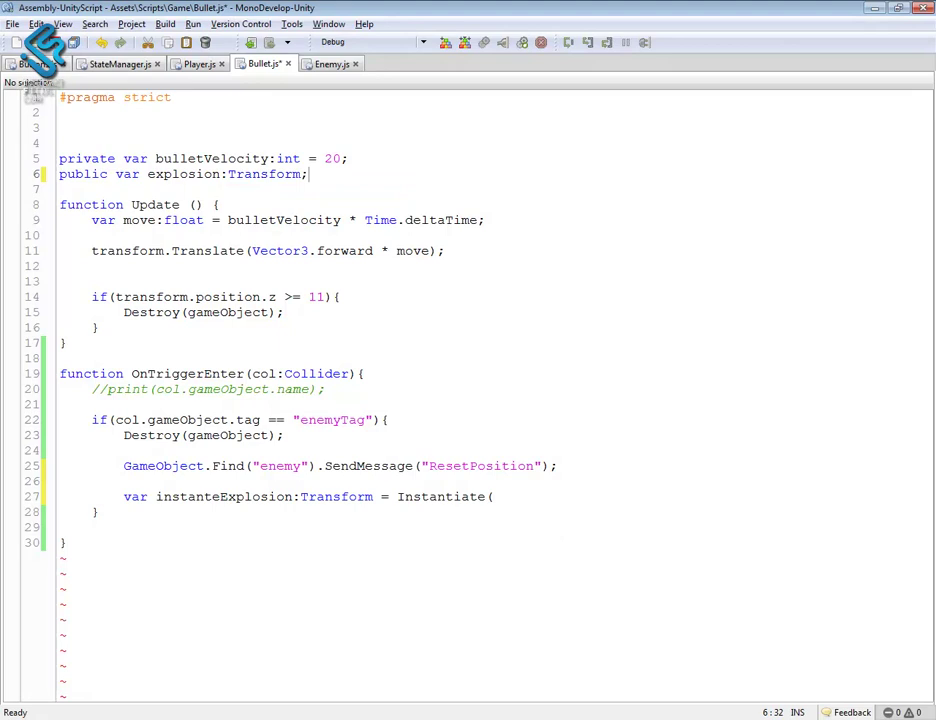
left_click(116, 176)
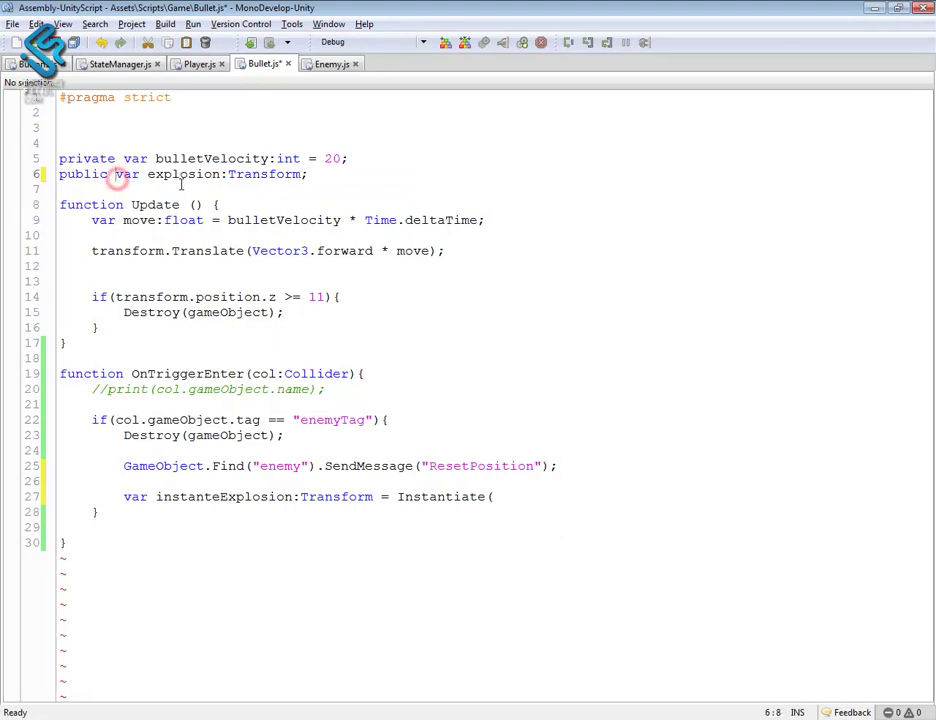
double_click(183, 175)
key("ctrl+c")
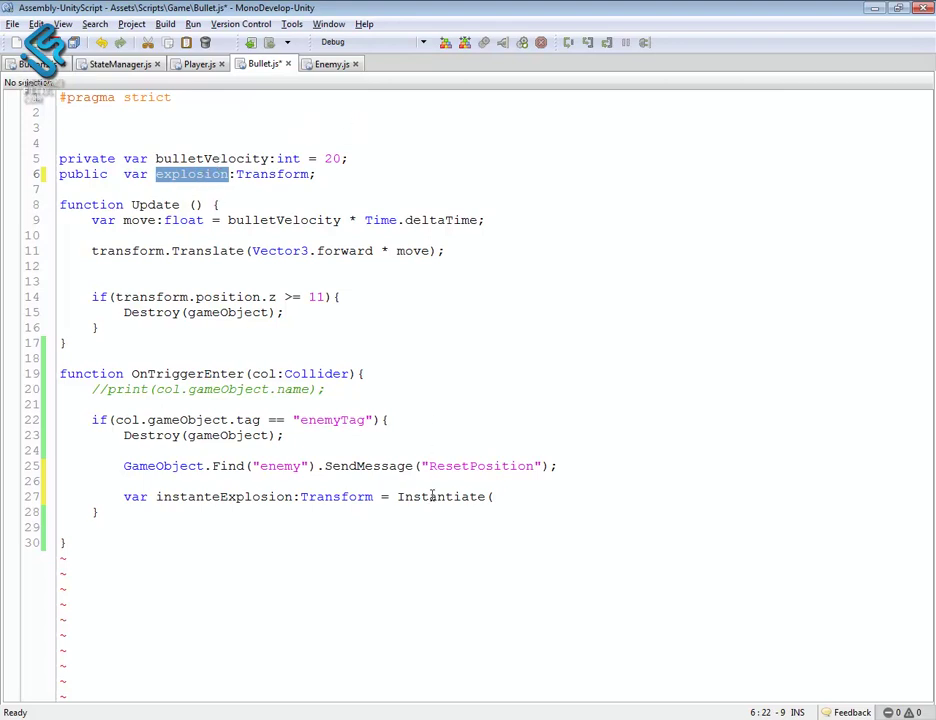
Complete line 27 as 'Instantiate(explosion, transform.position, transform.rotation);' and open a blank line below.
left_click(511, 496)
key("ctrl+v")
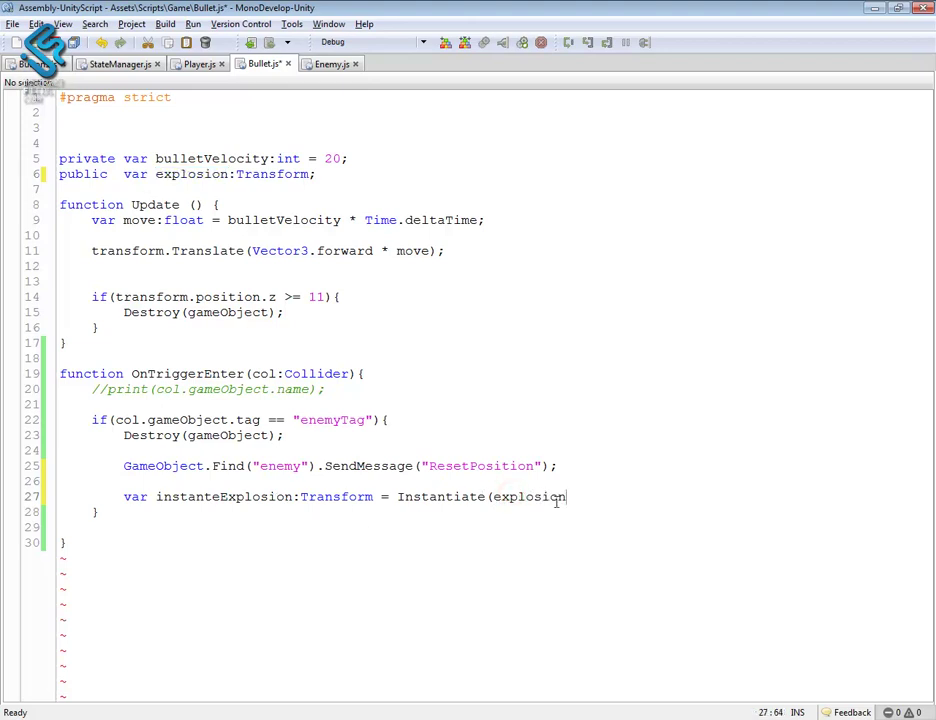
type(", ")
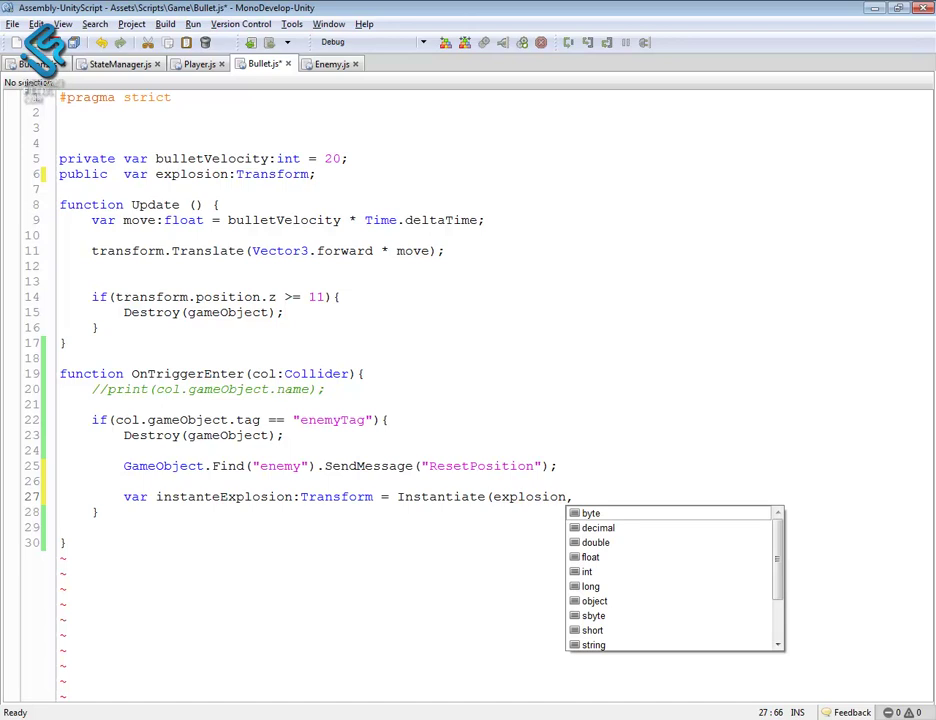
type("transform.position, ")
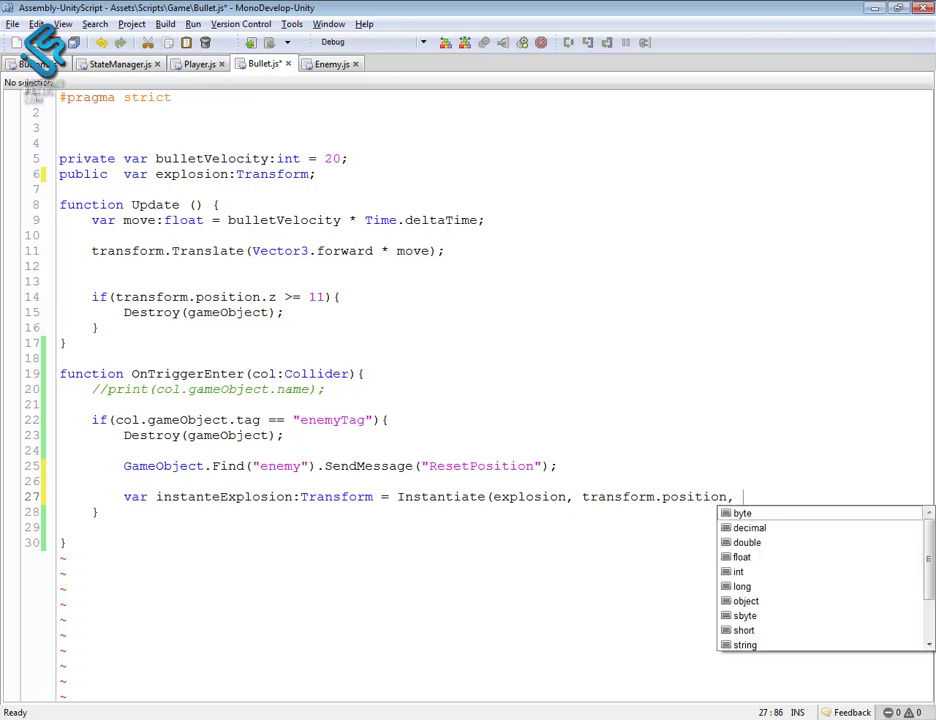
type("transform.rot")
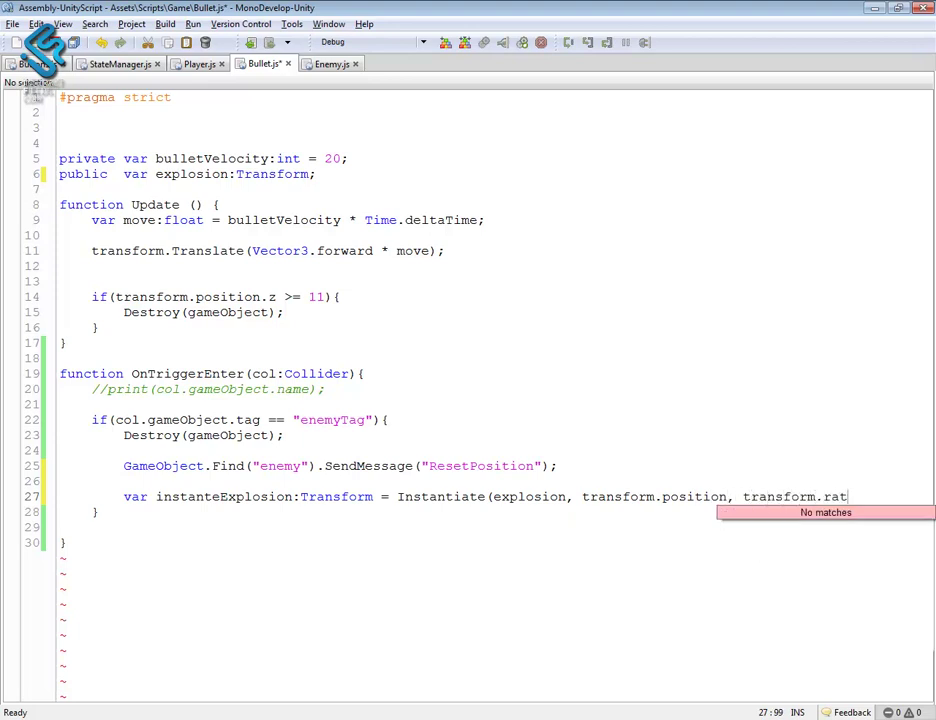
key("BackSpace")
key("BackSpace")
type("otation);")
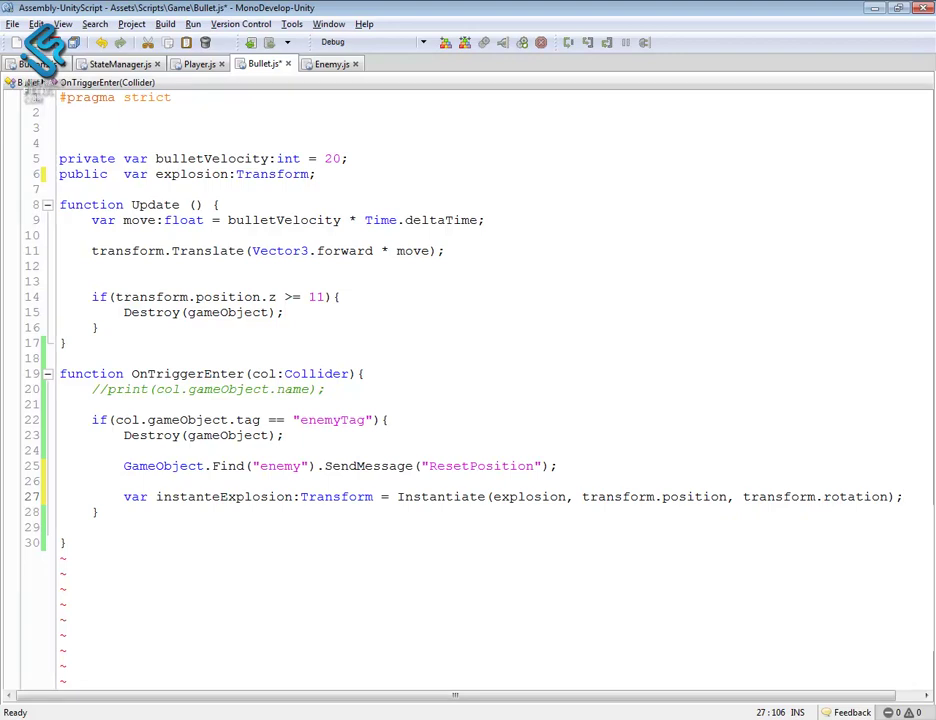
key("Return")
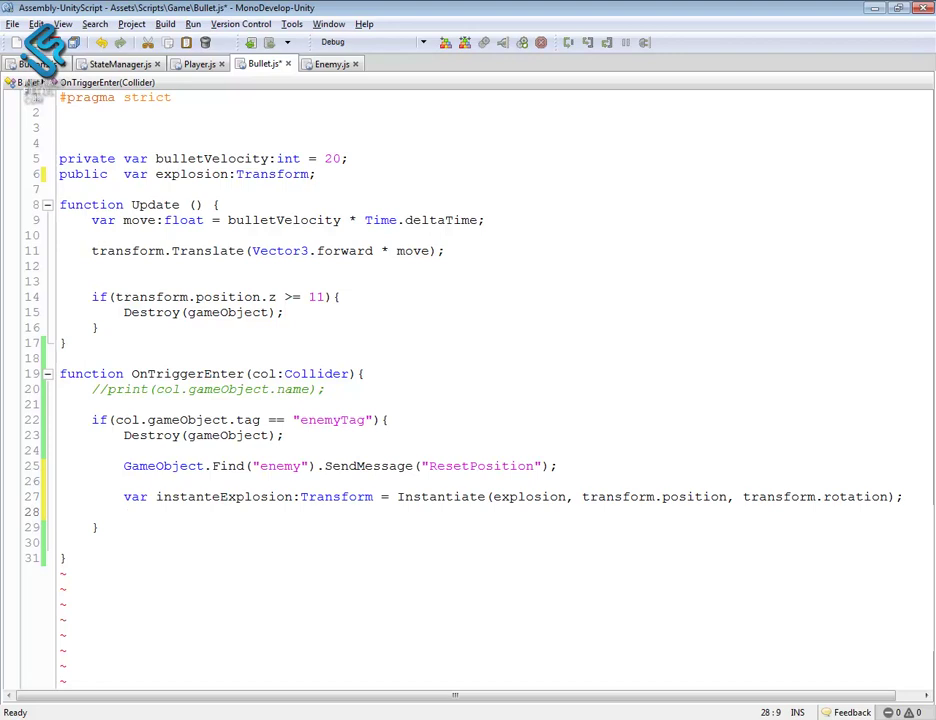
key("Caps_Lock")
type("des")
key("BackSpace")
key("BackSpace")
key("BackSpace")
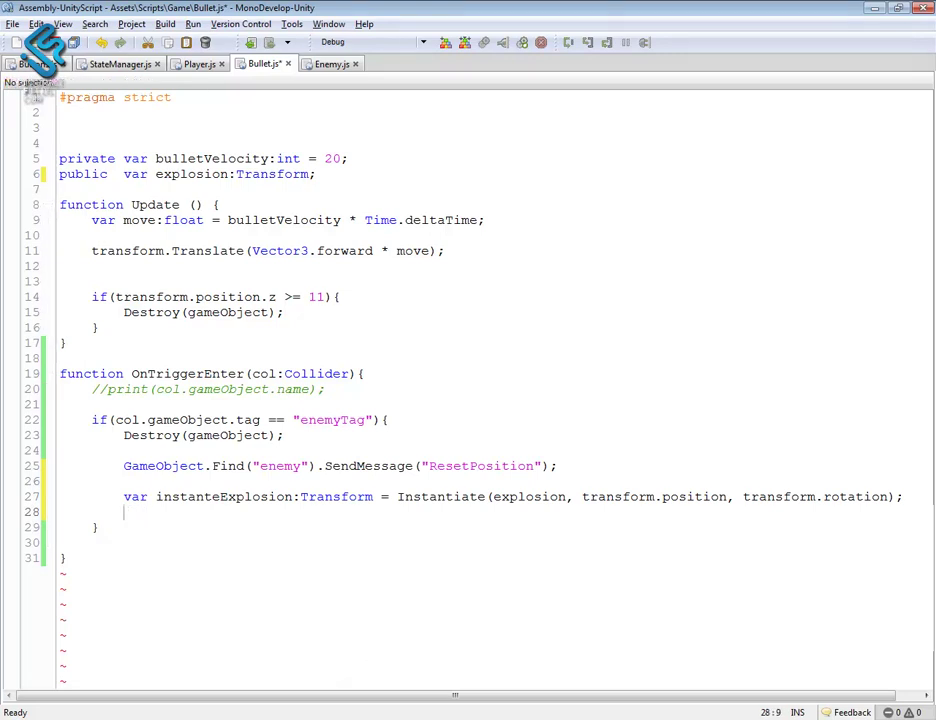
Copy the 'Destroy(gameObject);' statement from line 23 onto empty line 28.
left_click_drag(270, 435, 123, 435)
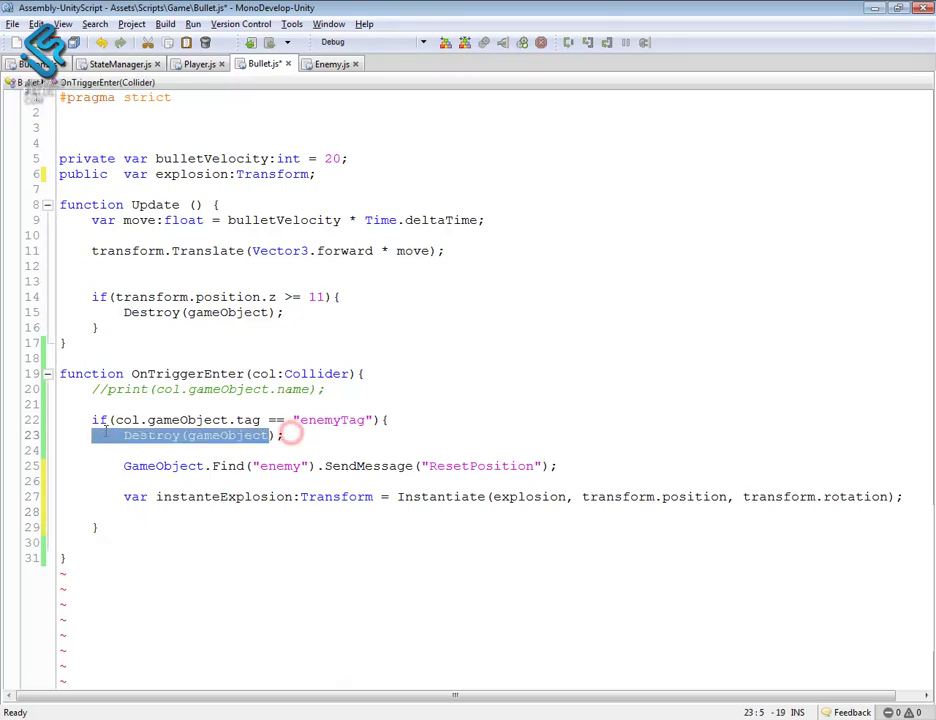
left_click_drag(288, 435, 124, 437)
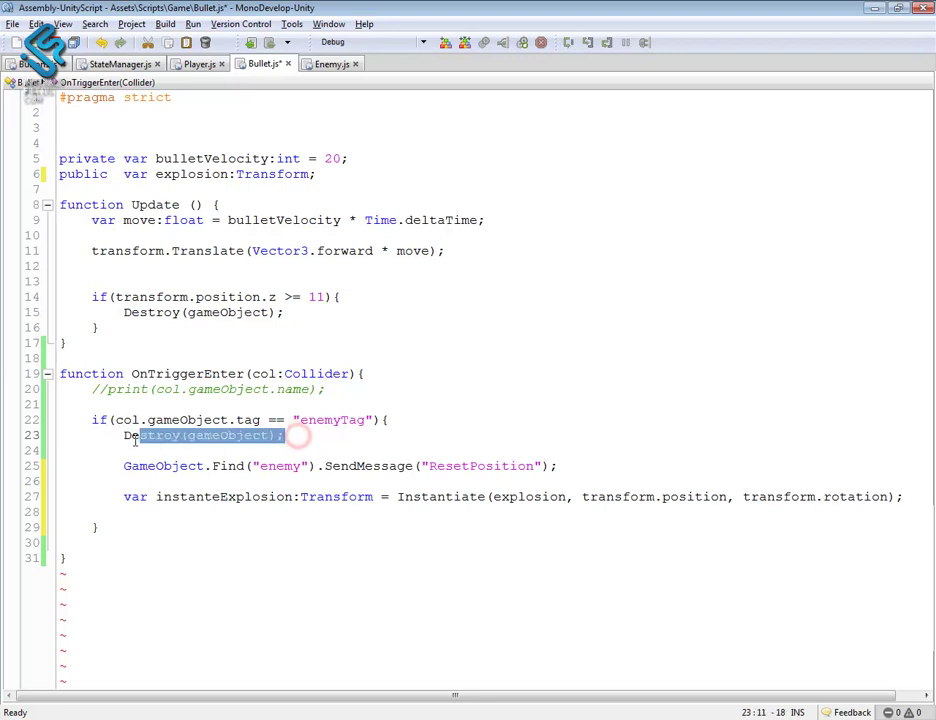
key("ctrl+c")
left_click(124, 512)
key("ctrl+v")
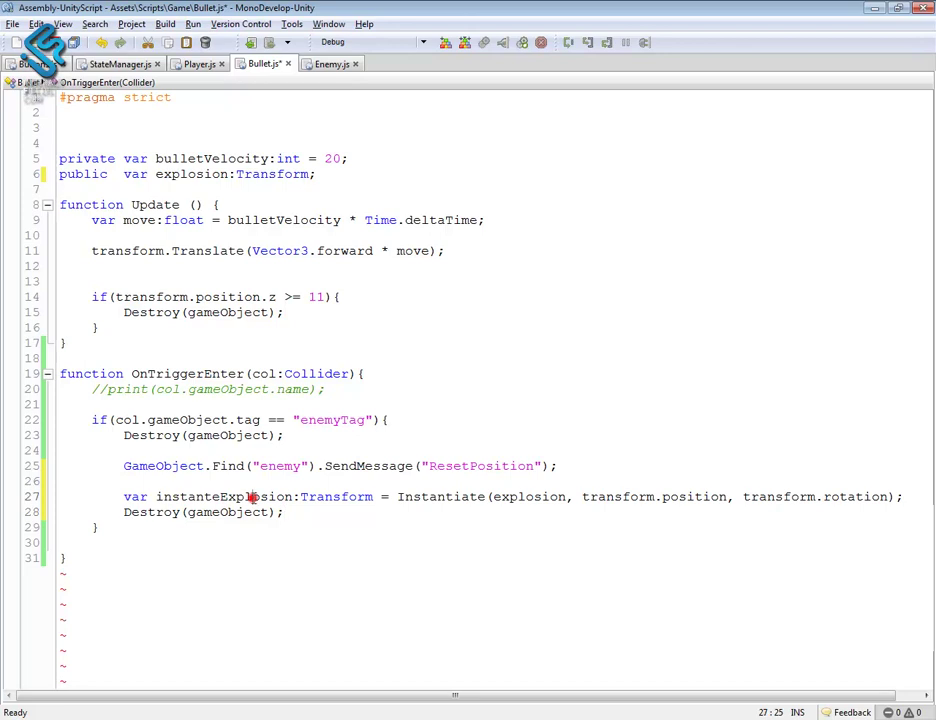
Change the line 28 call to 'Destroy(instanteExplosion.gameObject, 3);'.
double_click(251, 496)
key("ctrl+c")
double_click(224, 512)
key("ctrl+v")
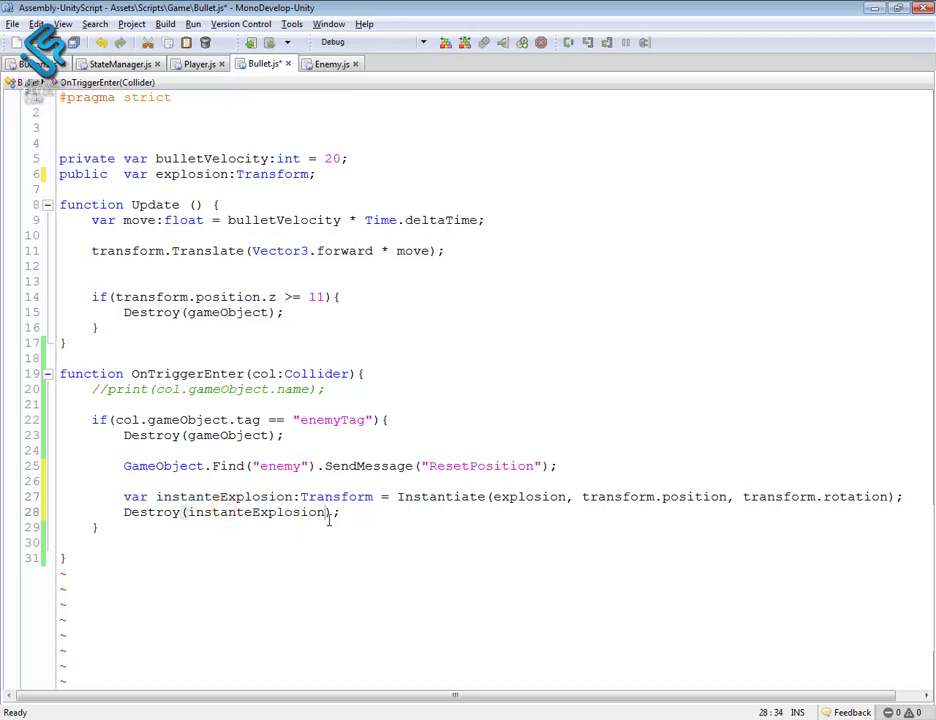
type(".ga")
key("Return")
type(", 3")
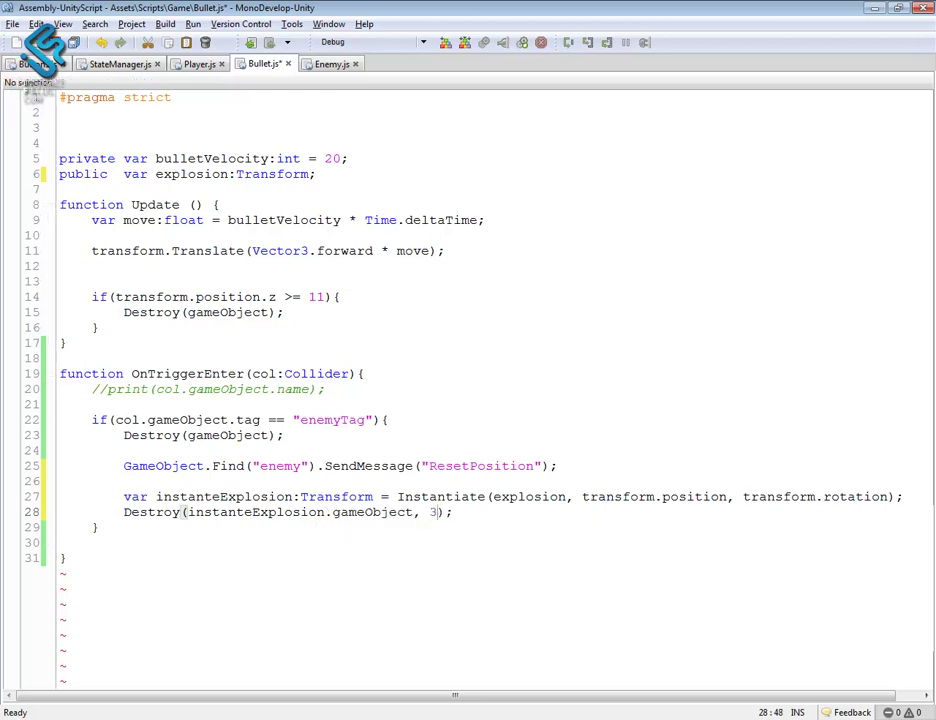
Save Bullet.js and return to the Unity editor.
left_click(648, 372)
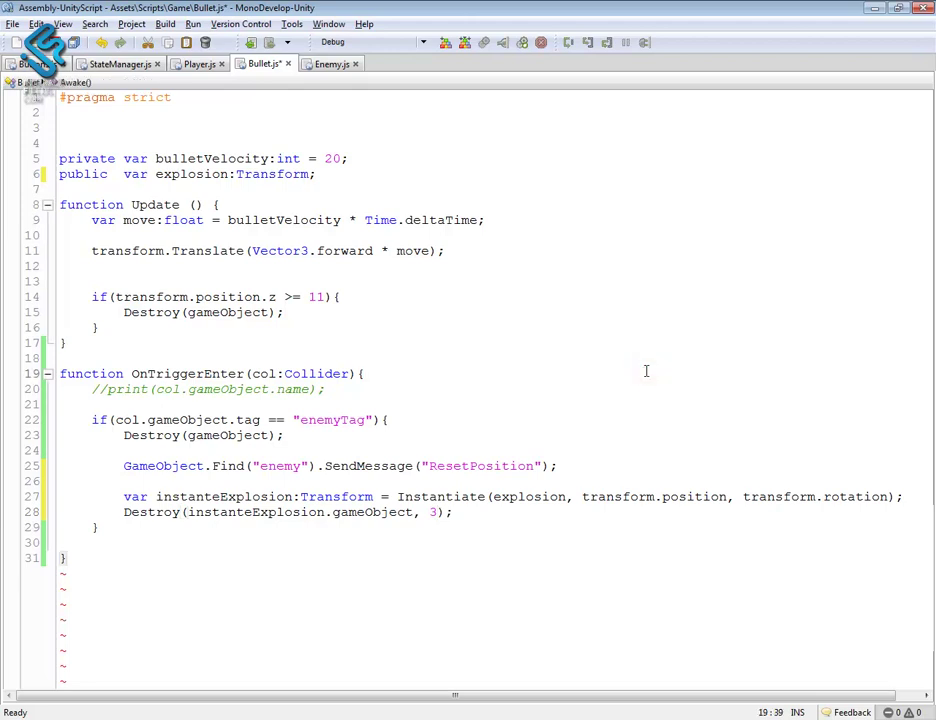
key("ctrl+s")
key("alt+Tab")
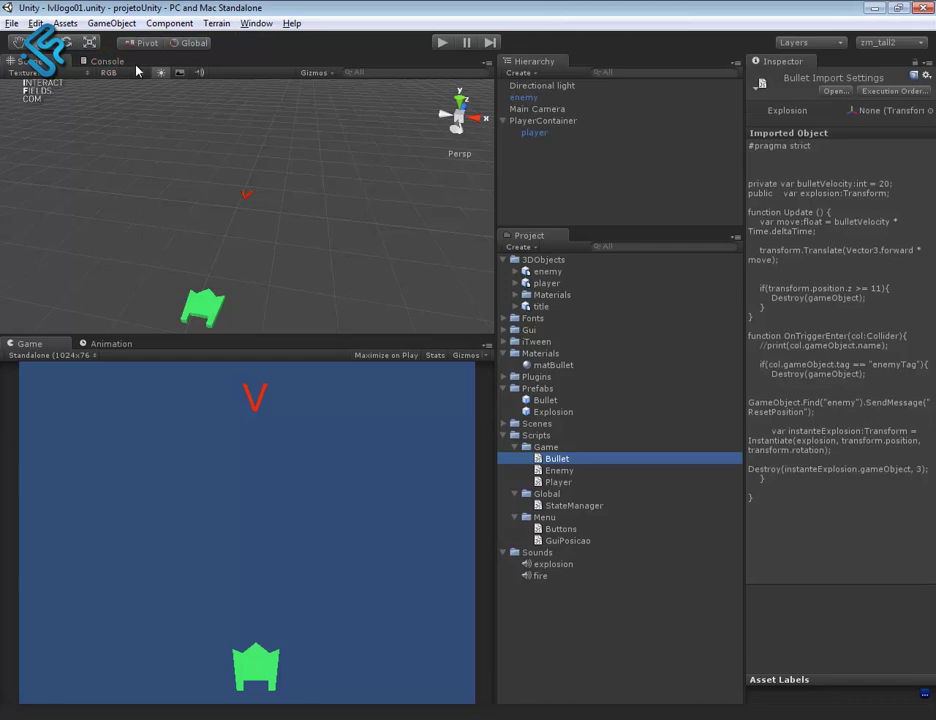
Briefly test-play, then drag the Explosion prefab into the Bullet prefab's Explosion slot.
left_click(441, 42)
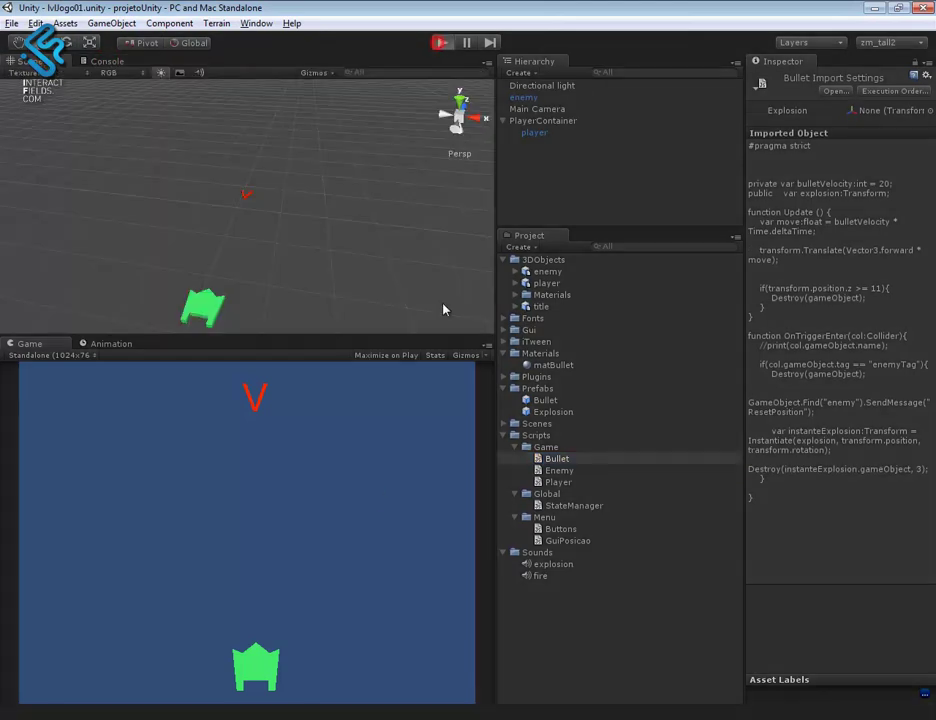
left_click(441, 42)
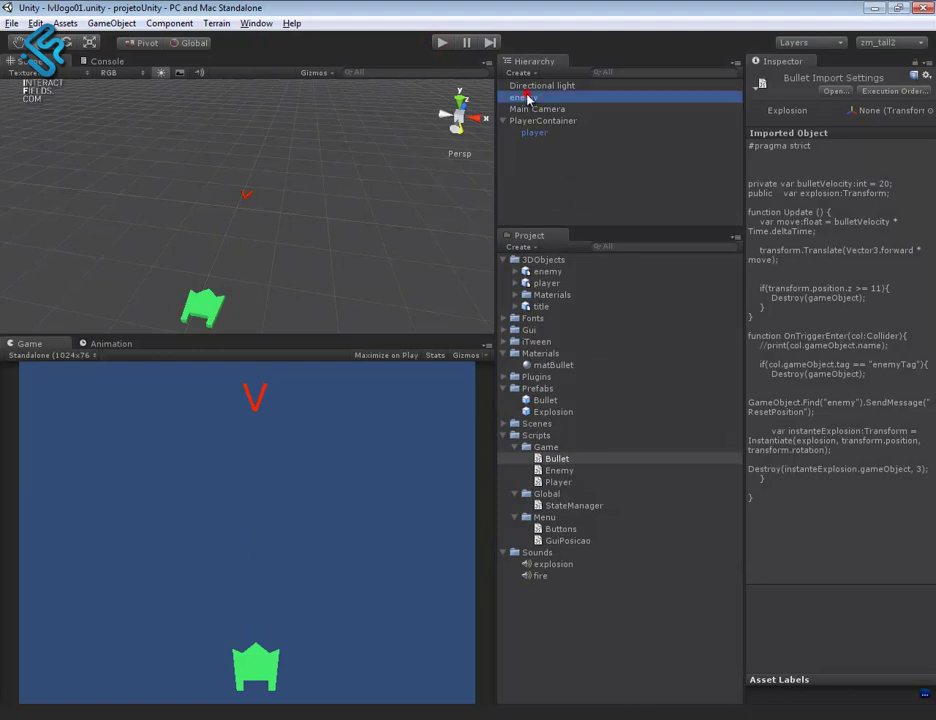
left_click(527, 97)
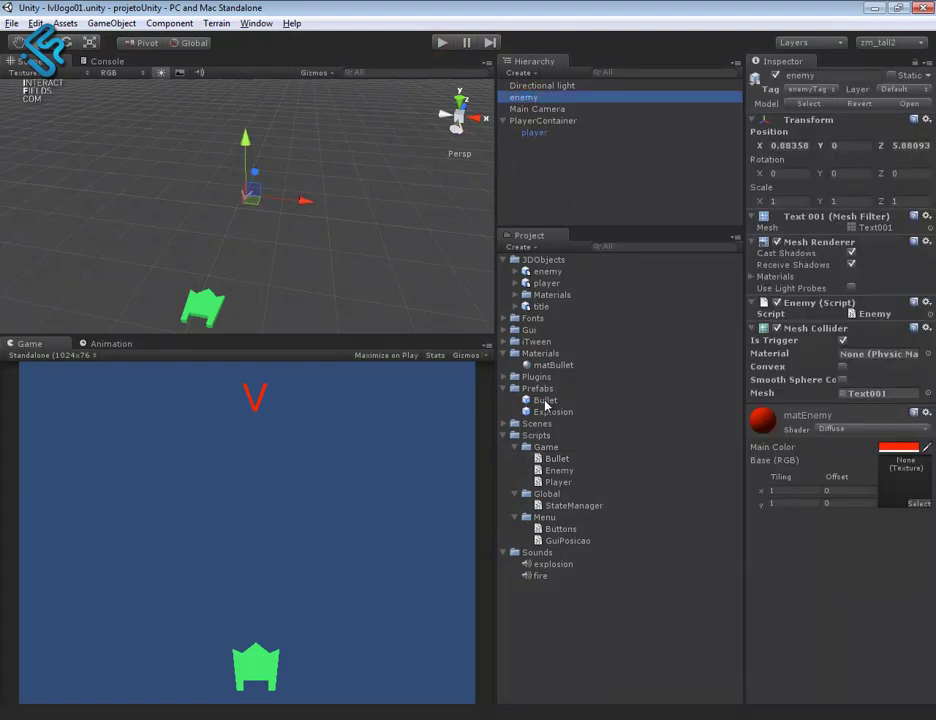
left_click(545, 400)
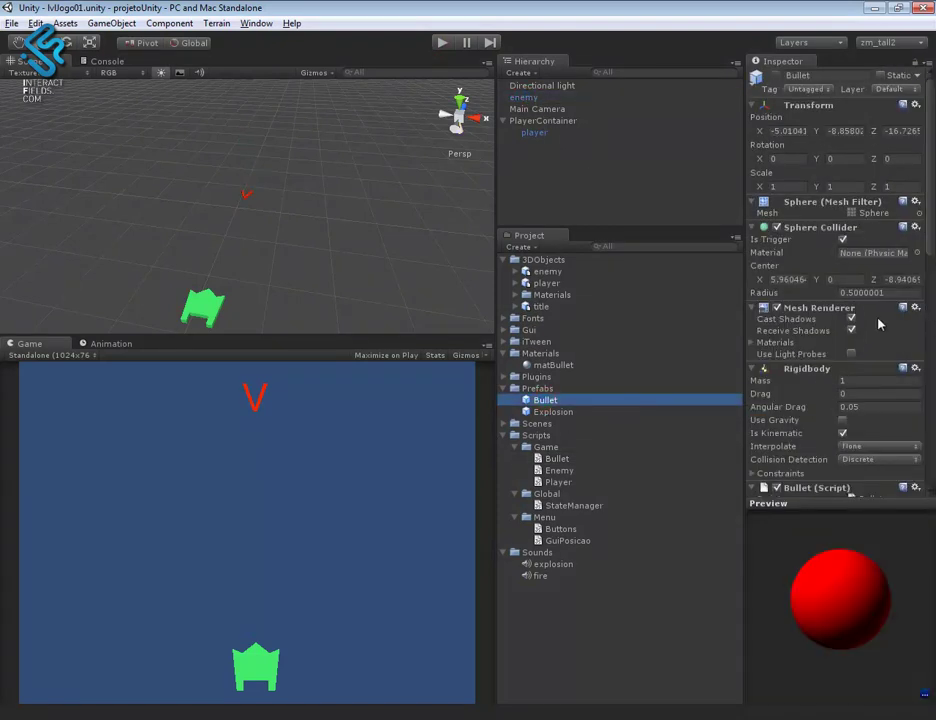
left_click_drag(931, 262, 930, 340)
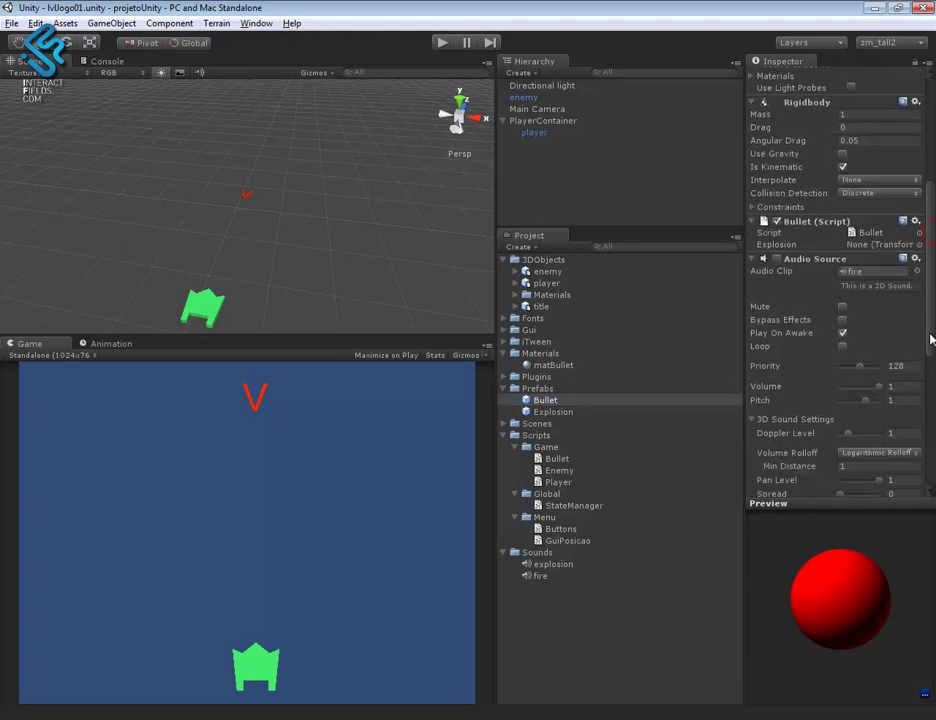
left_click_drag(604, 413, 873, 247)
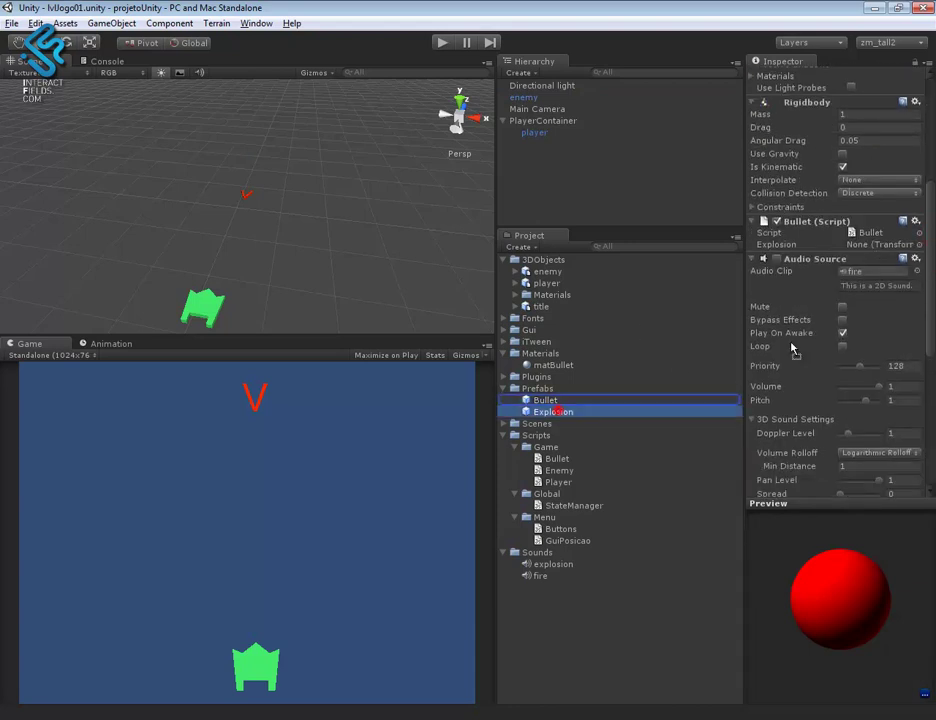
left_click(441, 42)
left_click(401, 608)
key("Left")
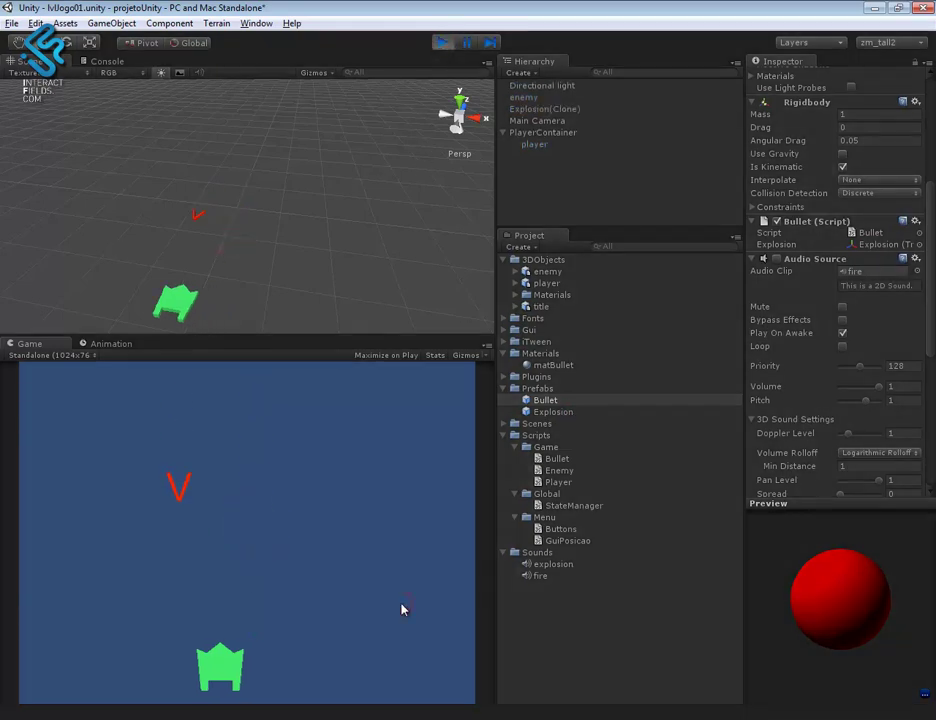
key("Right")
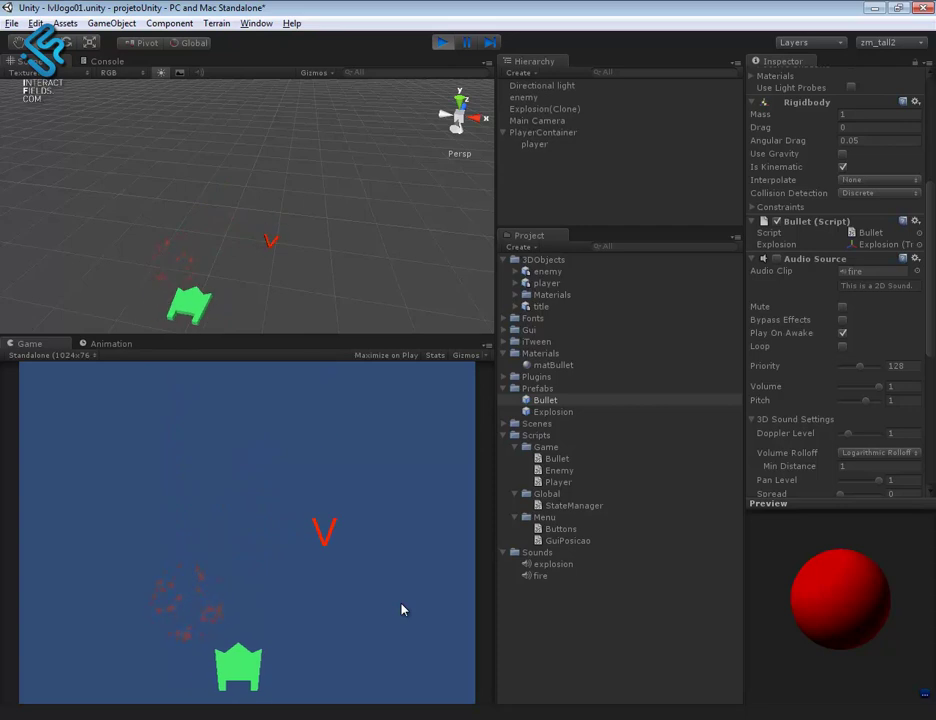
key("Left")
key("Left")
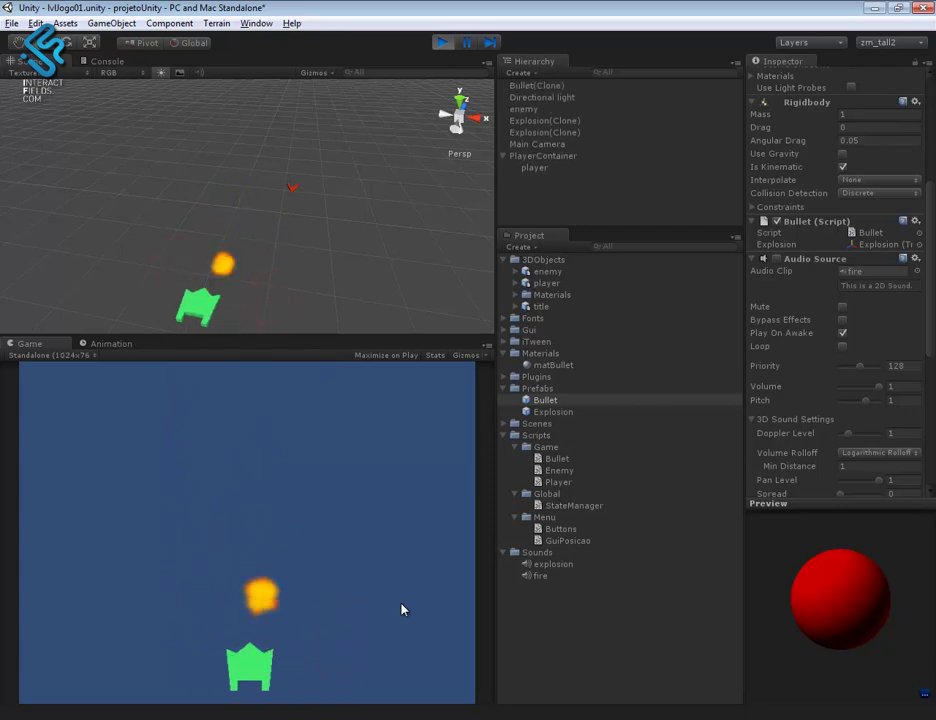
left_click(443, 42)
Review the Explosion prefab's Particle System (Duration 0.50, Start Size 3, Max Particles 1200) and Audio Source.
left_click(546, 412)
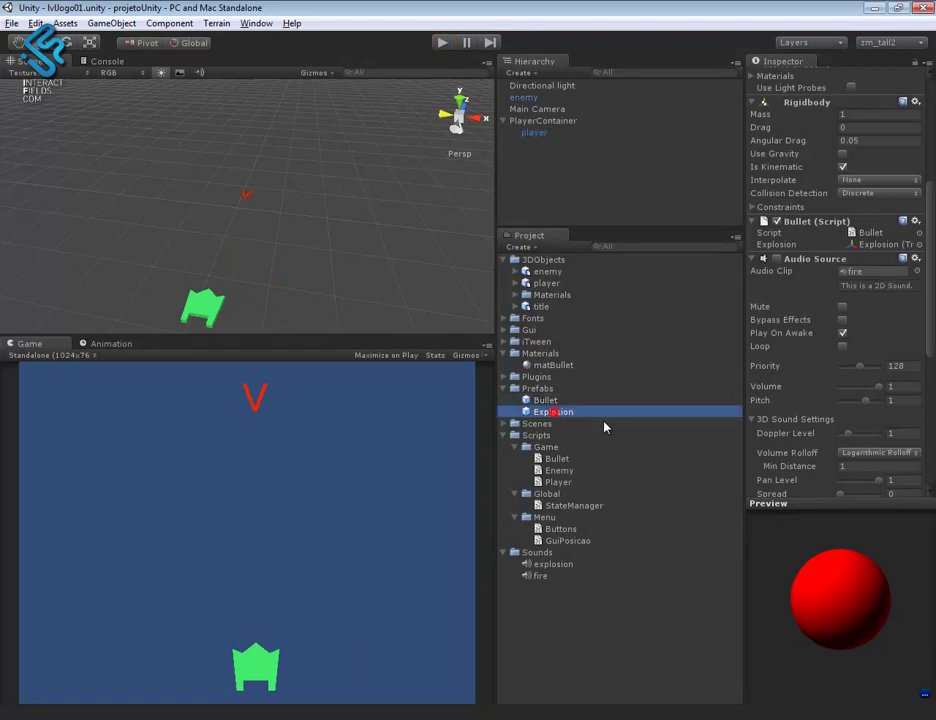
left_click_drag(930, 267, 933, 327)
scroll(871, 260, "down", 3)
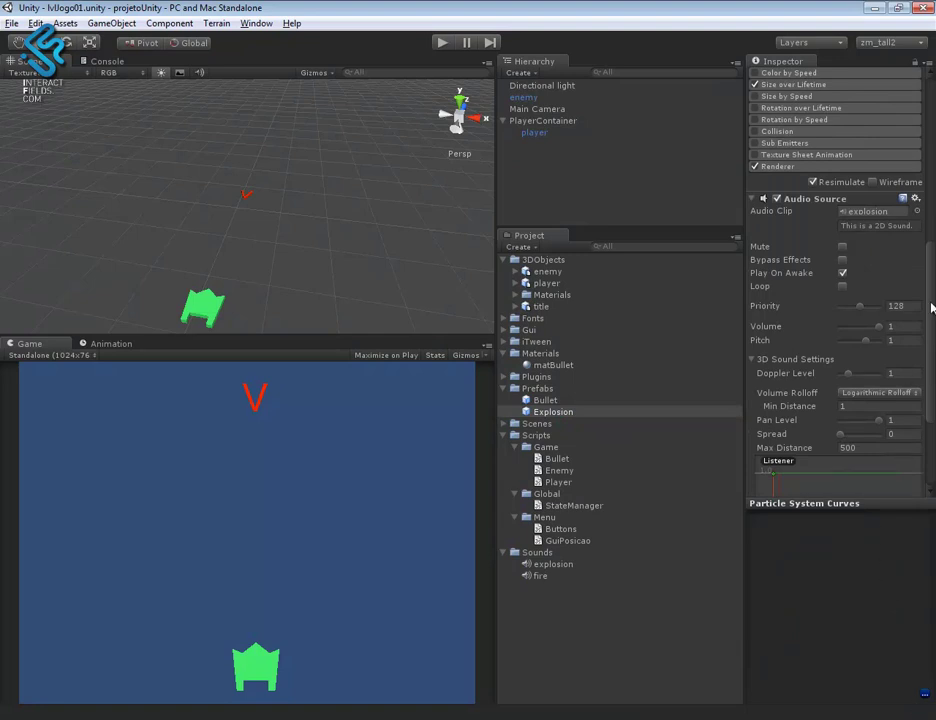
scroll(886, 309, "up", 5)
scroll(886, 309, "up", 5)
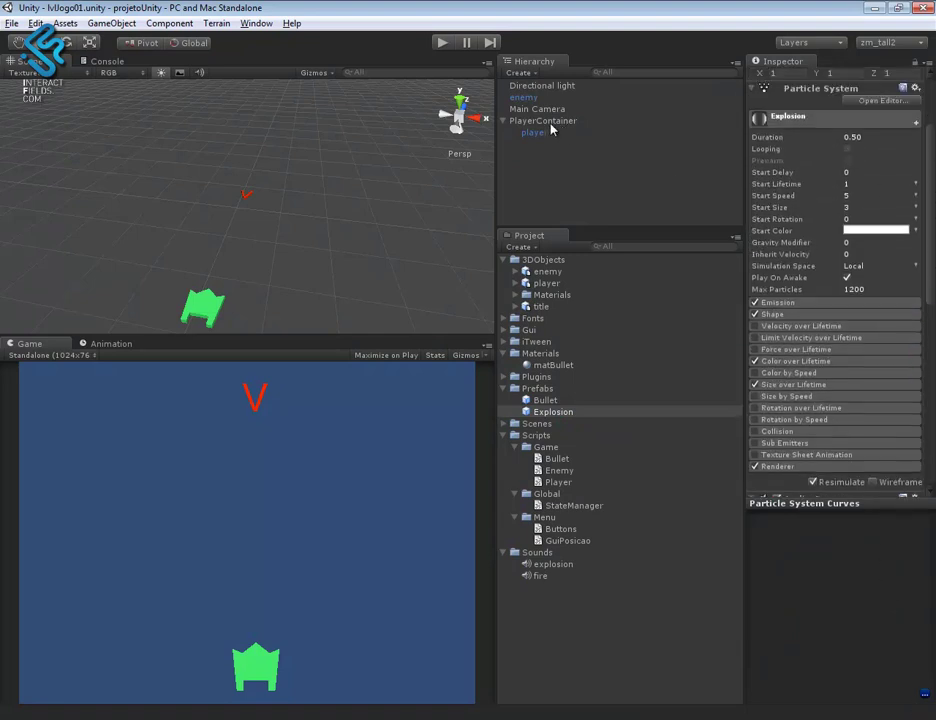
Check PlayerContainer and the enemy, then review the Bullet prefab's Audio Source with the fire clip.
left_click(558, 121)
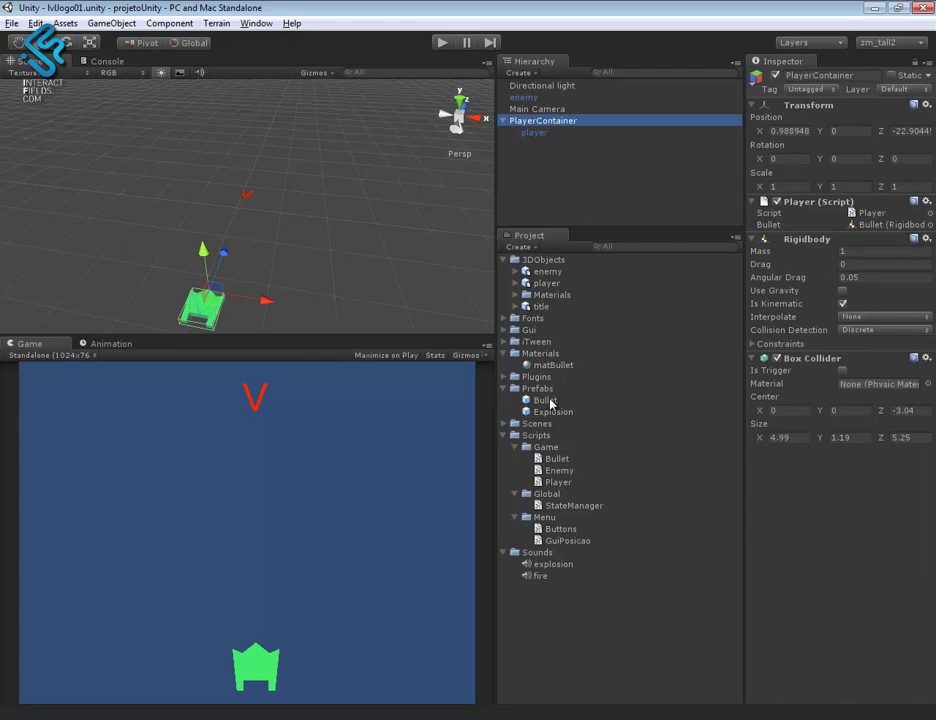
left_click(525, 97)
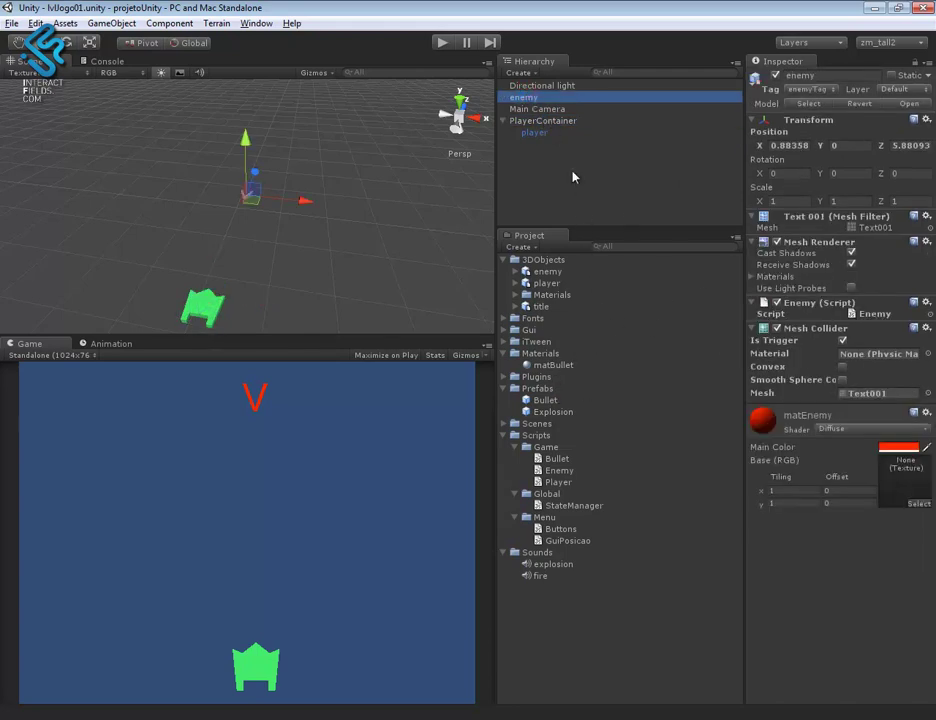
left_click(545, 121)
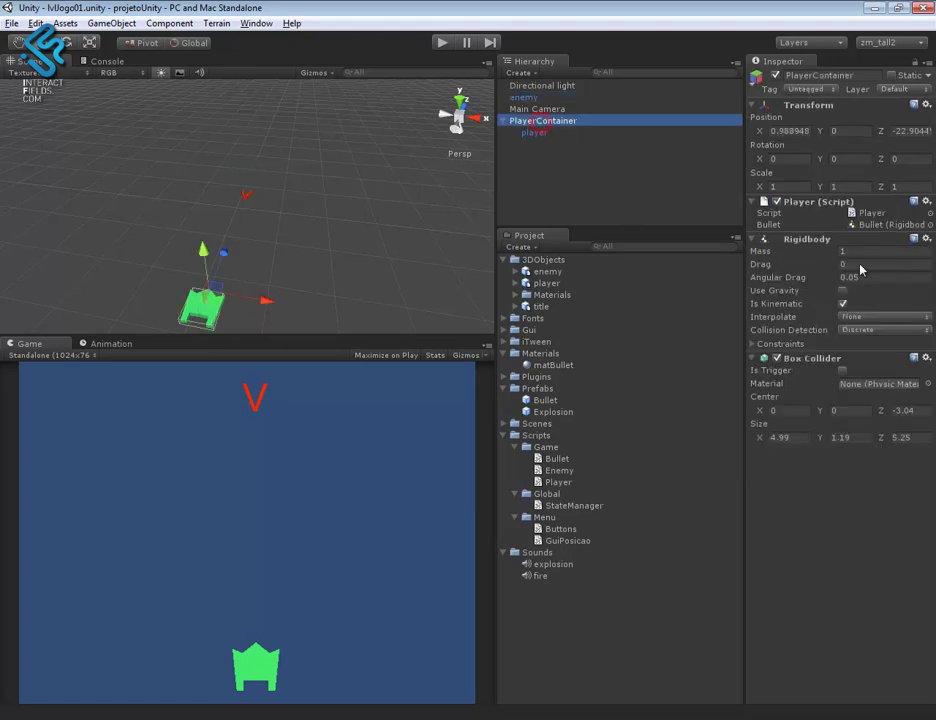
left_click(552, 401)
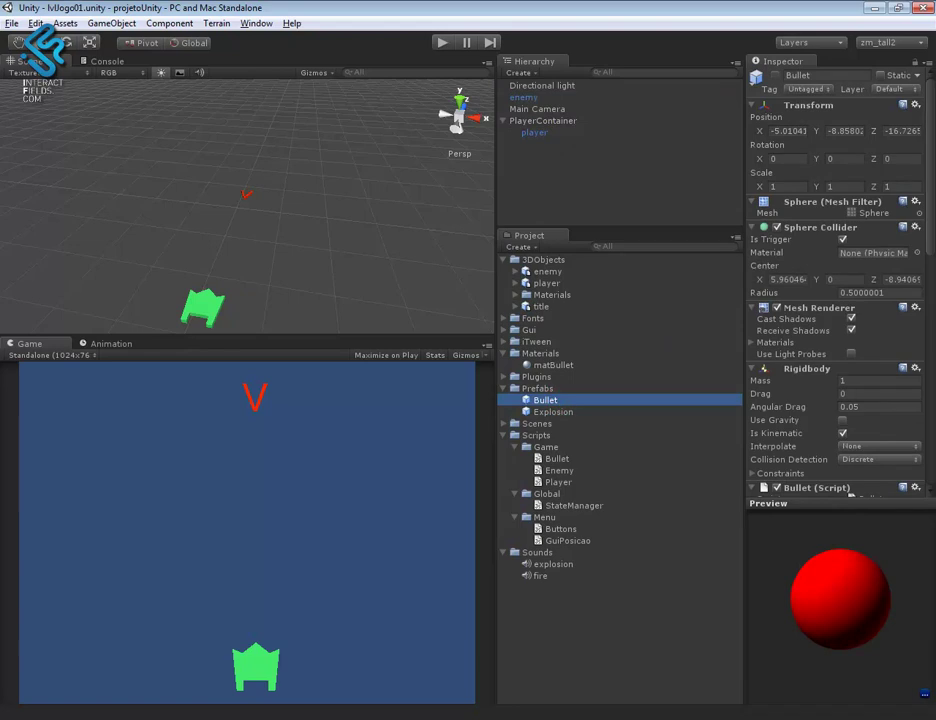
scroll(787, 313, "down", 5)
scroll(787, 313, "down", 2)
scroll(787, 313, "down", 1)
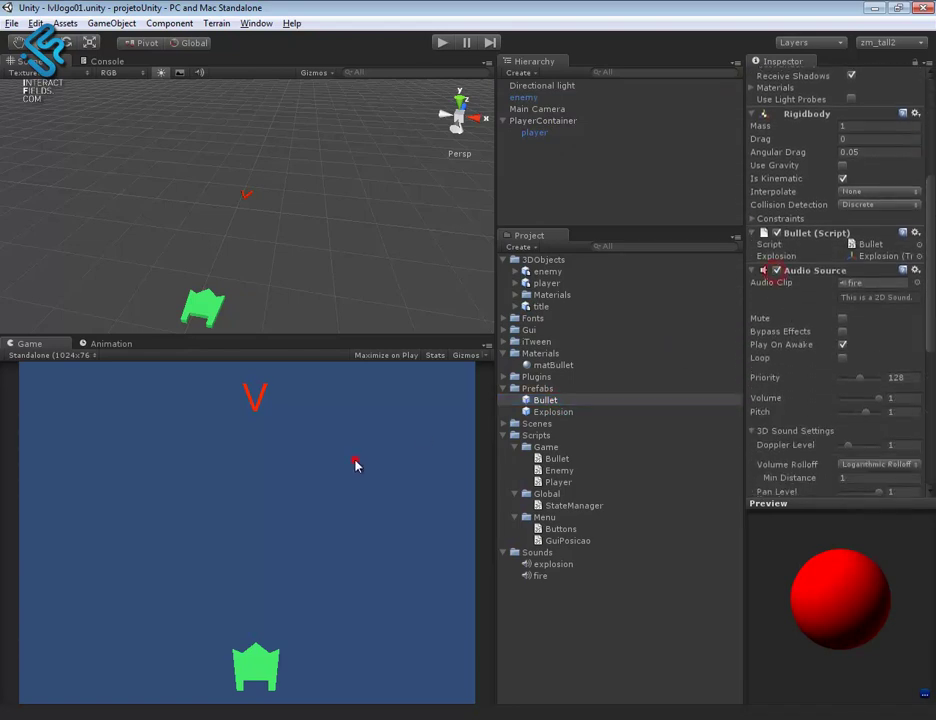
Test-play the game, moving the ship and firing bullets at the enemy.
left_click(441, 42)
left_click(308, 501)
key("Right")
left_click(308, 501)
key("Left")
key("Left")
left_click(308, 501)
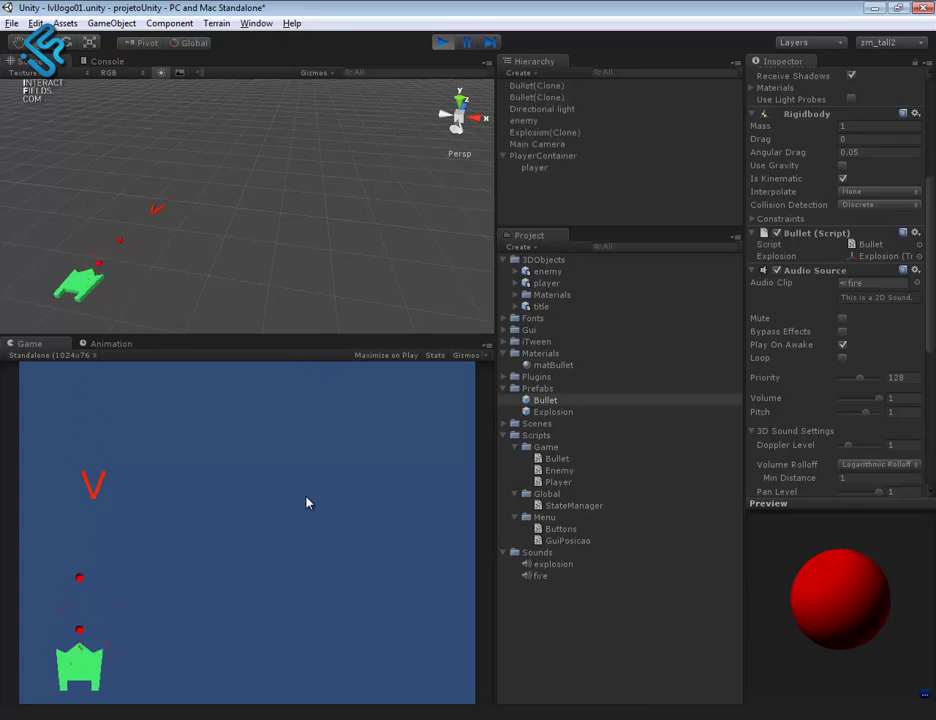
left_click(443, 42)
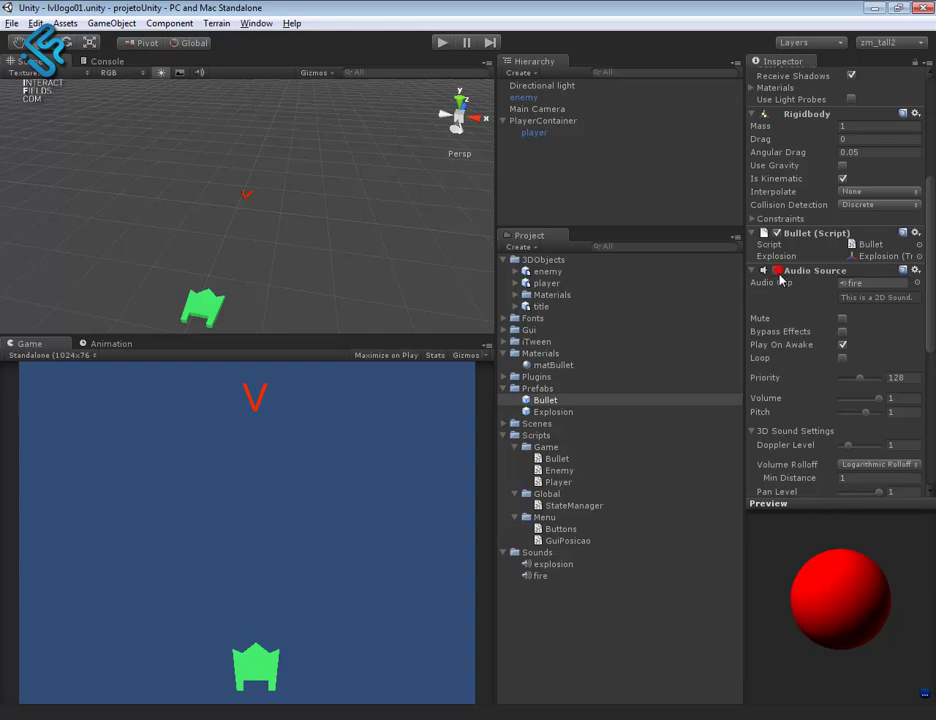
Disable the Explosion prefab's Audio Source component.
left_click_drag(932, 308, 932, 328)
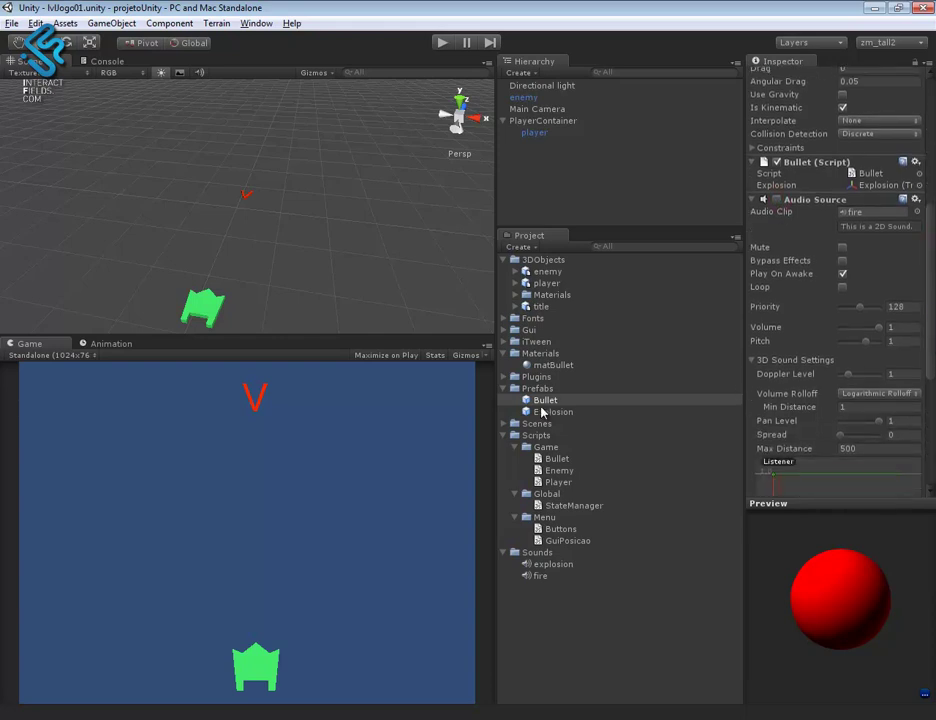
left_click(545, 411)
left_click(777, 286)
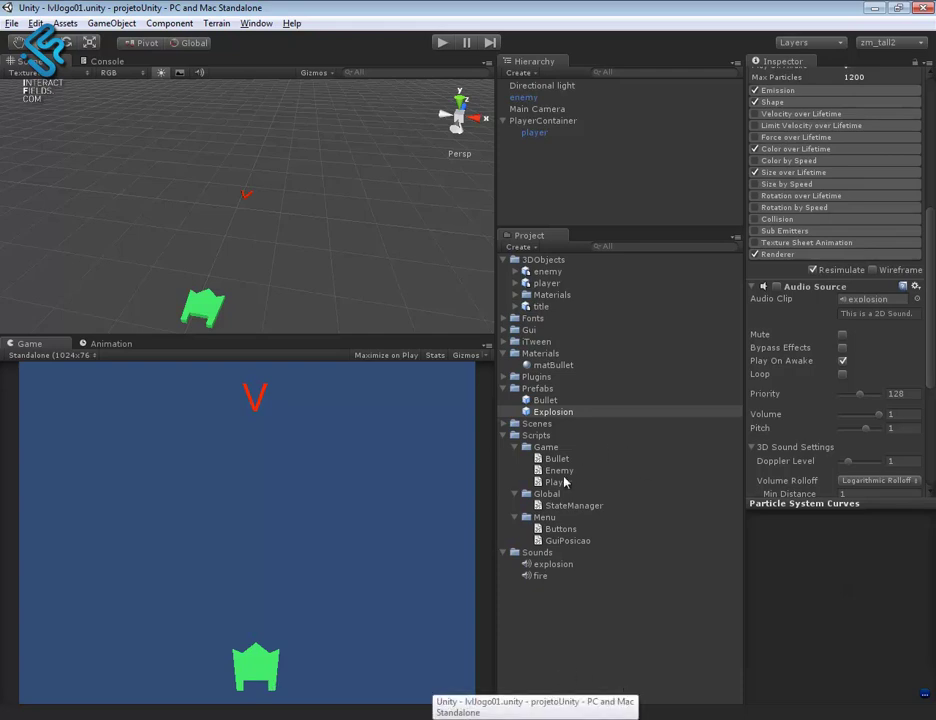
Open Player.js and paste Bullet.js's OnTriggerEnter function below its Update function.
left_click(558, 482)
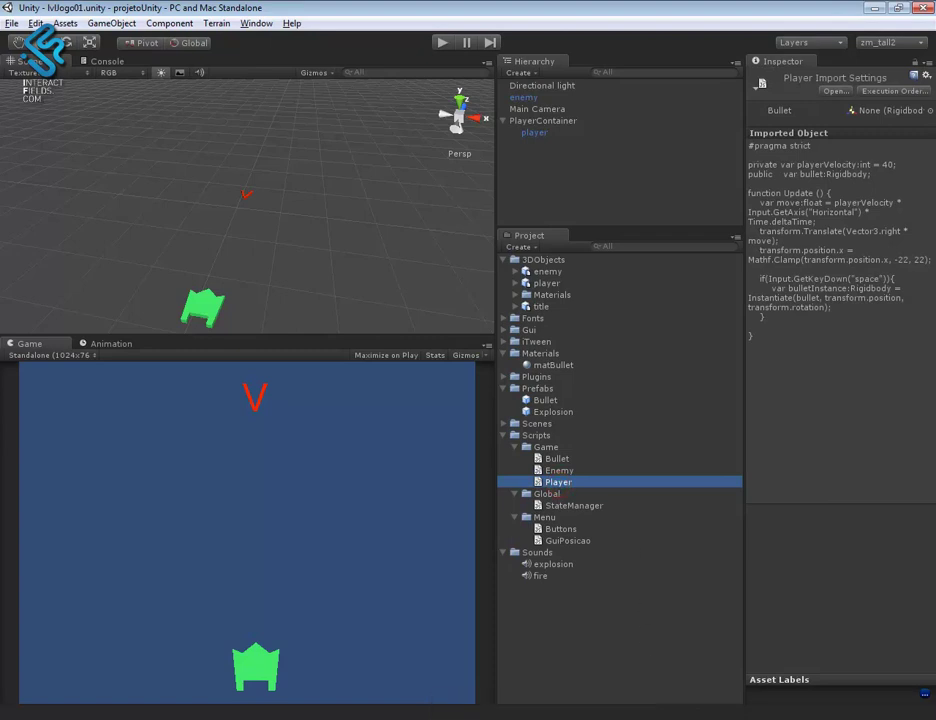
double_click(558, 482)
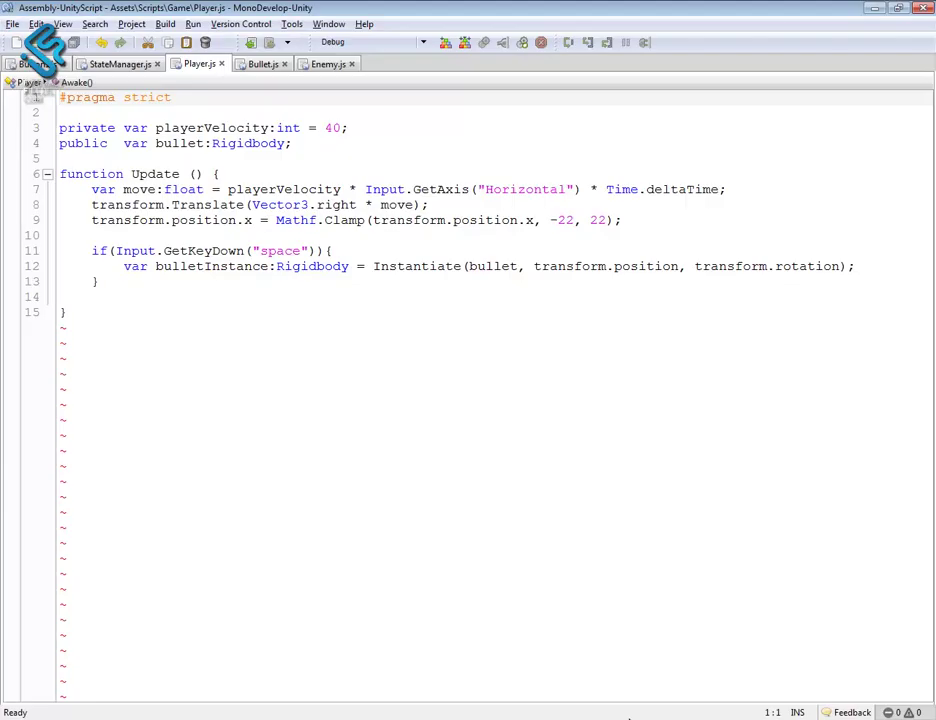
left_click(270, 66)
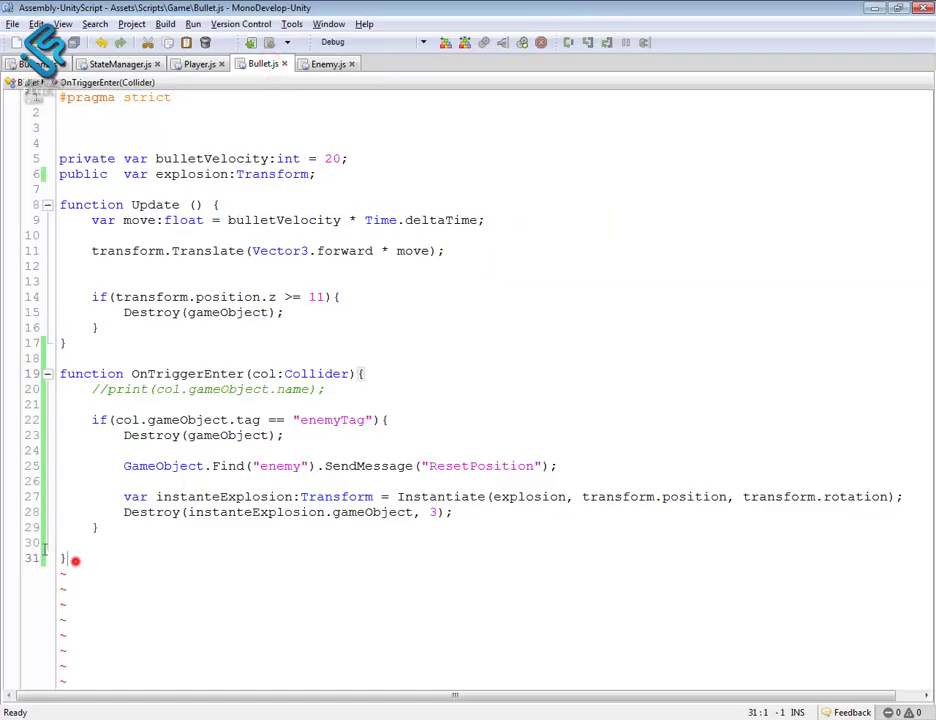
left_click_drag(75, 557, 60, 374)
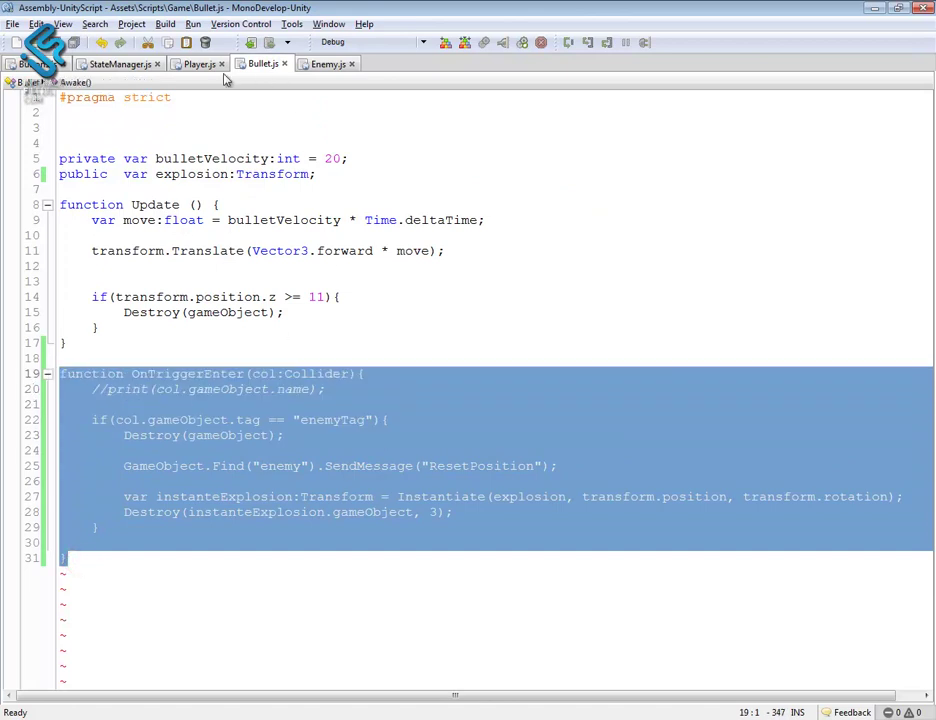
left_click(200, 65)
left_click(88, 341)
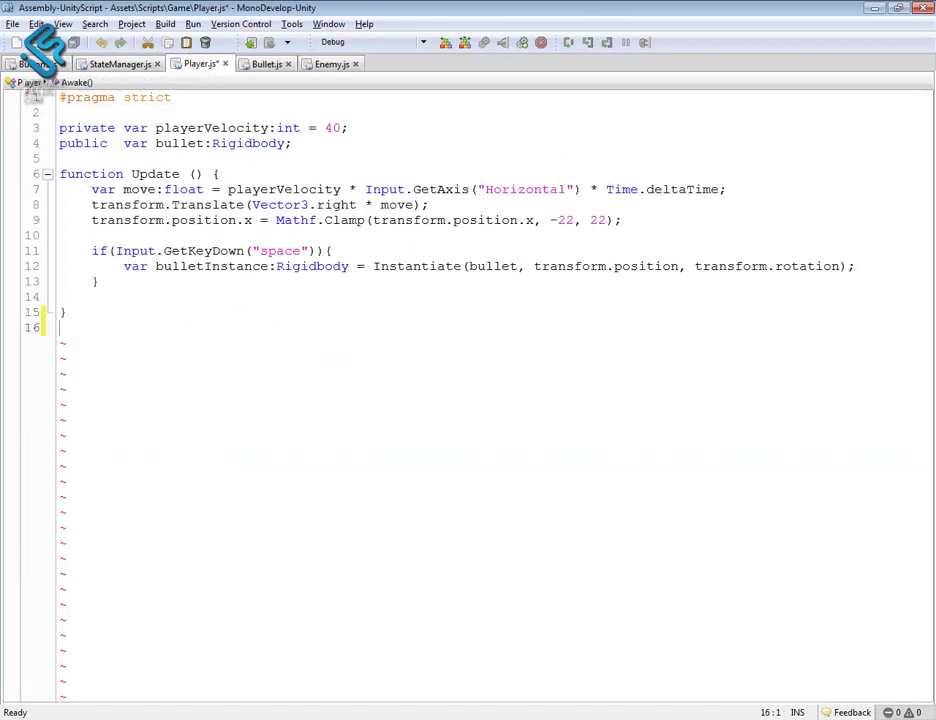
type("function OnTriggerEnter(col:Collider){ \t//print(col.gameObject.name);  \tif(col.gameObject.tag == \"enemyTag\"){ \t\tDestroy(gameObject);  \t\tGameObject.Find(\"enemy\").SendMessage(\"ResetPosition\");  \t\tvar instanteExplosion:Transform = Instantiate(explosion, transform.position, transform.rotation); \t\tDestroy(instanteExplosion.gameObject, 3); \t}  }")
key("Return")
key("Return")
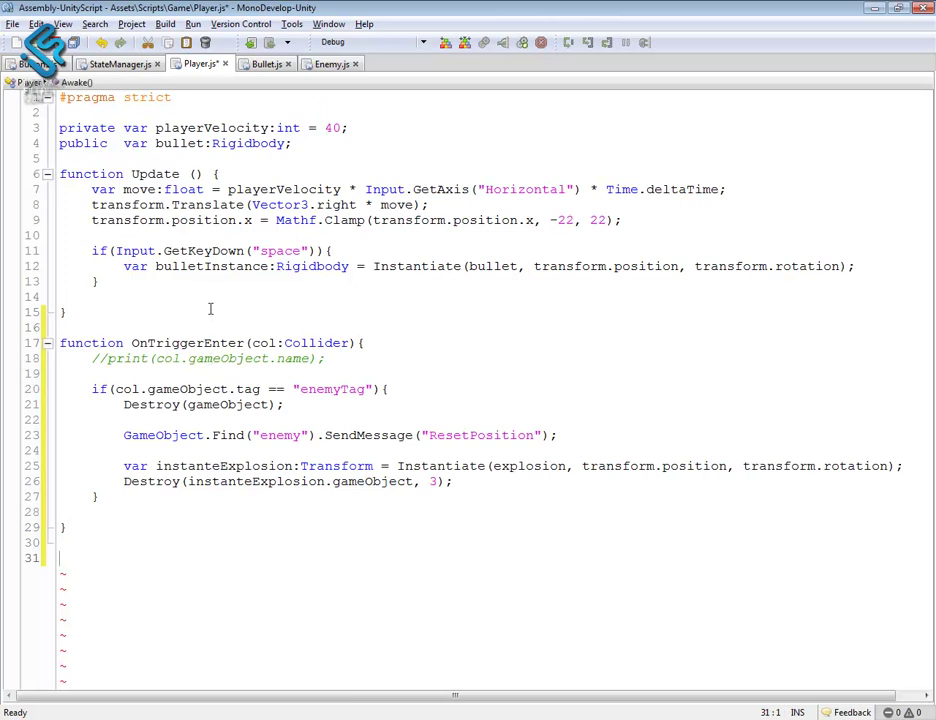
Remove the Destroy(gameObject) line from Player.js's OnTriggerEnter handler.
double_click(326, 389)
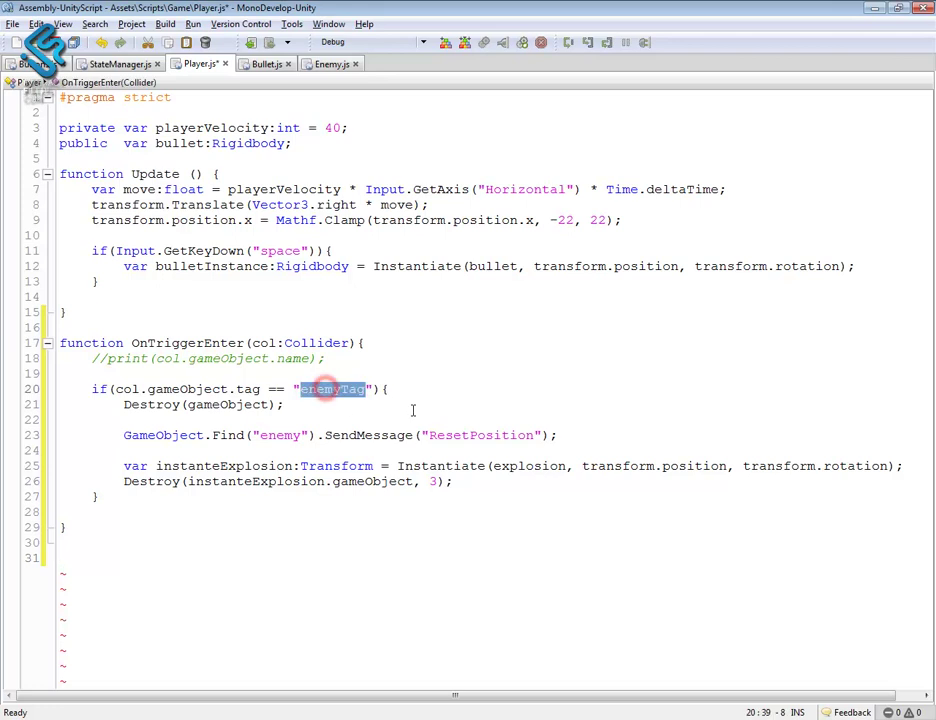
left_click(124, 404)
key("Return")
key("Return")
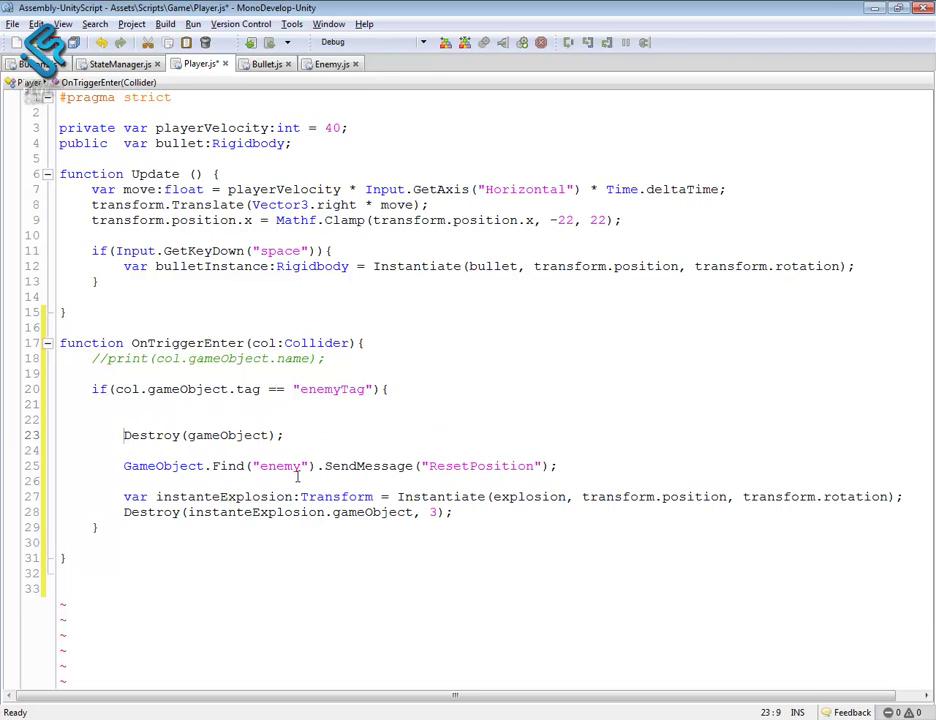
left_click_drag(131, 454, 124, 404)
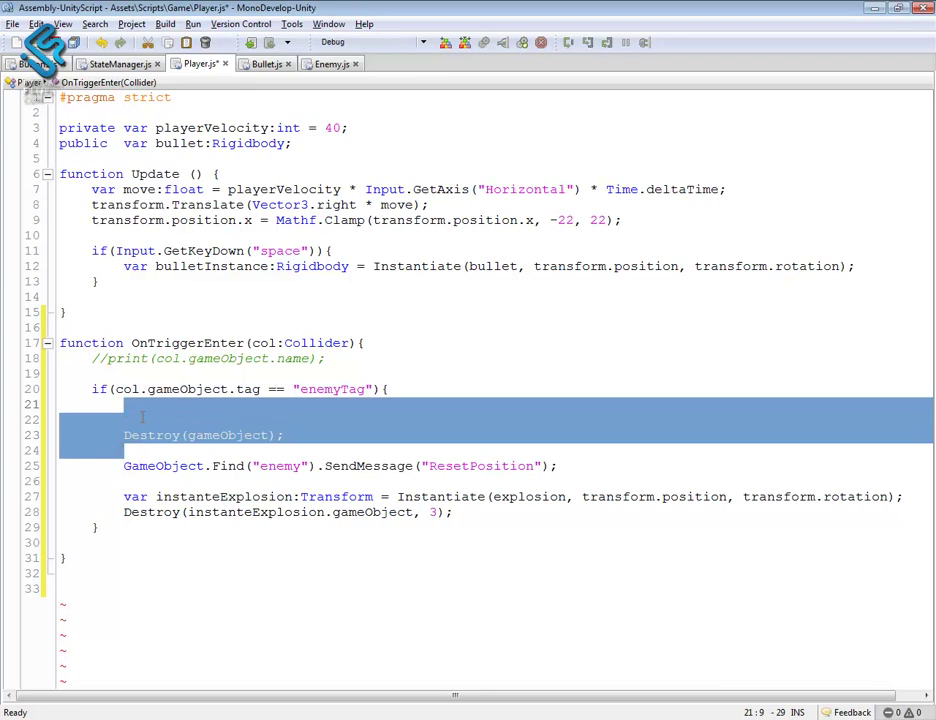
key("BackSpace")
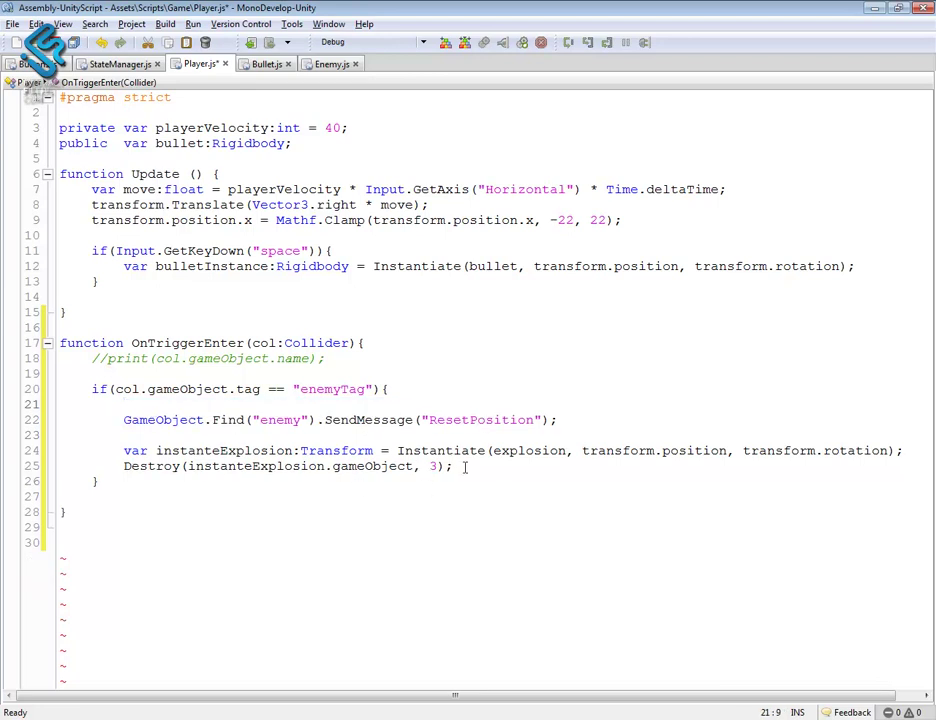
left_click_drag(455, 467, 230, 450)
double_click(190, 450)
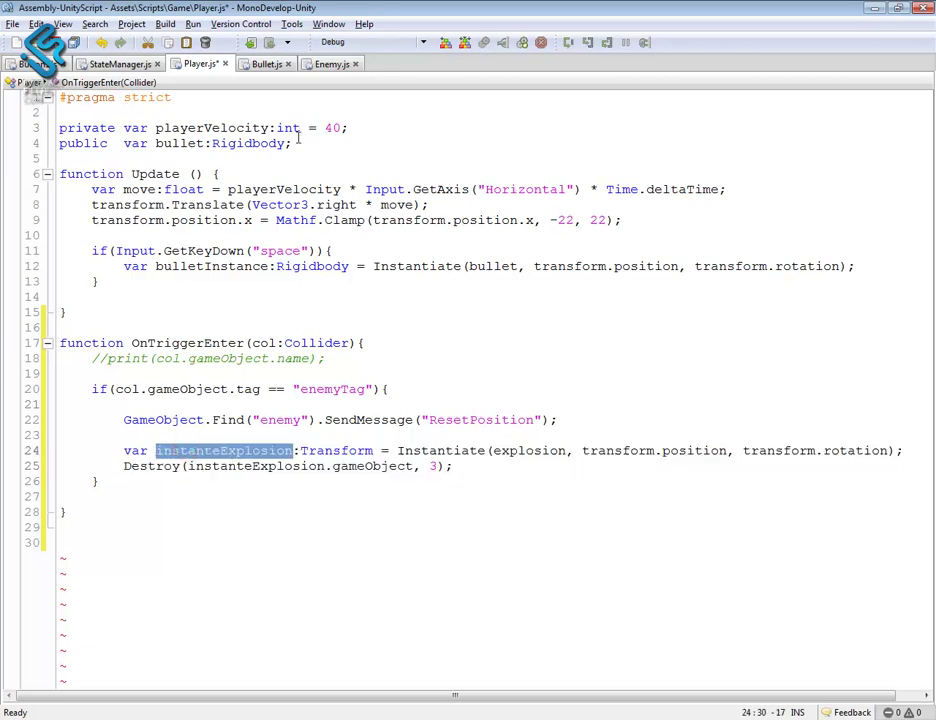
Copy 'public var explosion:Transform;' from Bullet.js into Player.js below the bullet declaration.
left_click(265, 63)
left_click(252, 192)
triple_click(310, 175)
key("ctrl+c")
left_click(198, 64)
left_click(120, 158)
key("ctrl+v")
key("Return")
key("Return")
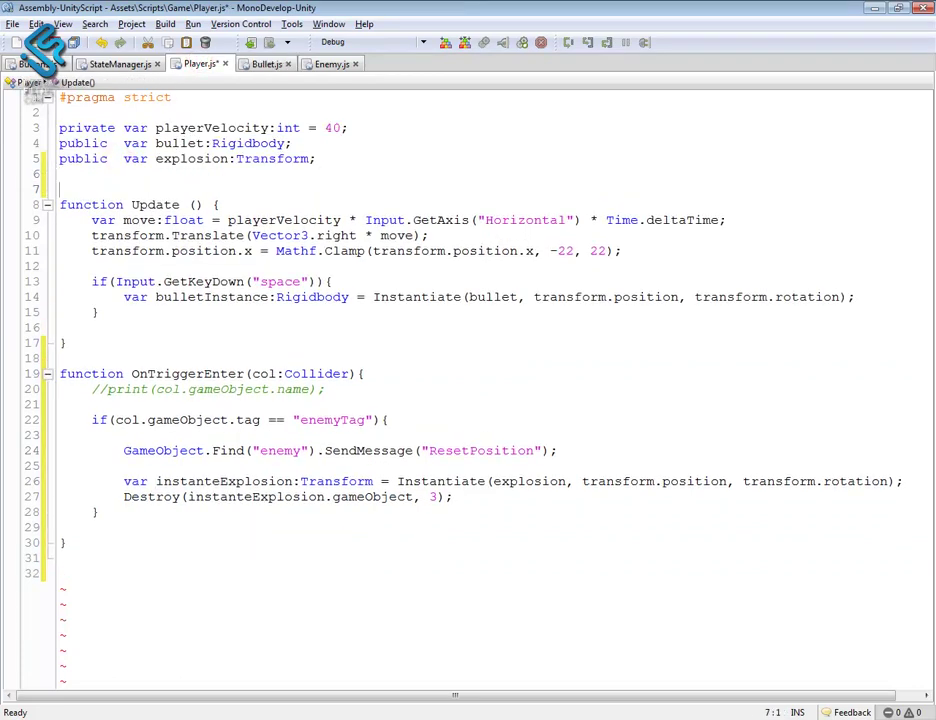
double_click(178, 159)
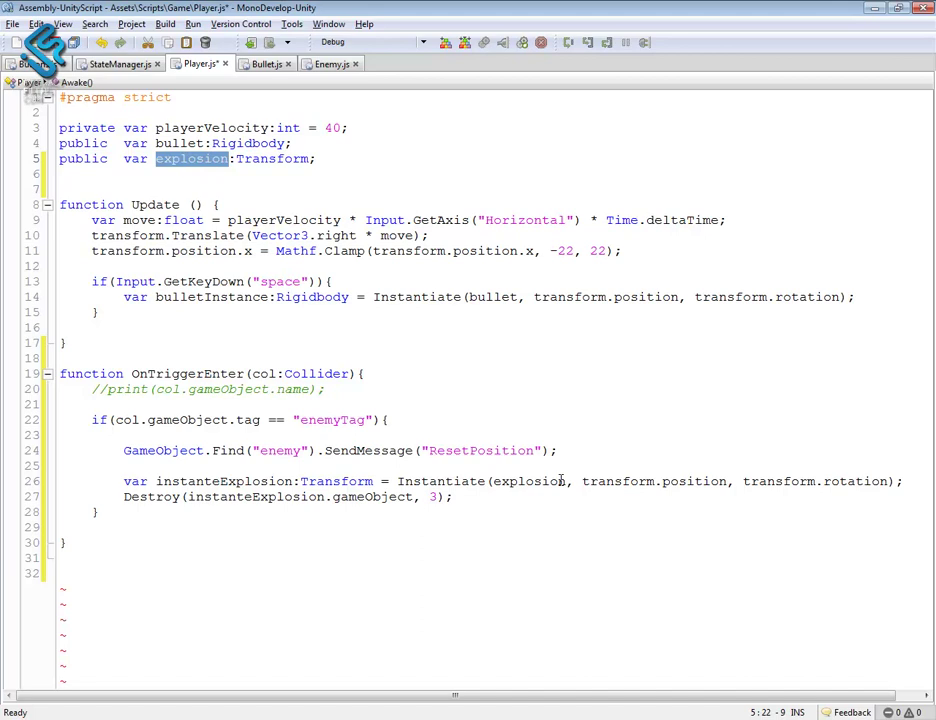
Save Player.js and return to Unity.
left_click(548, 513)
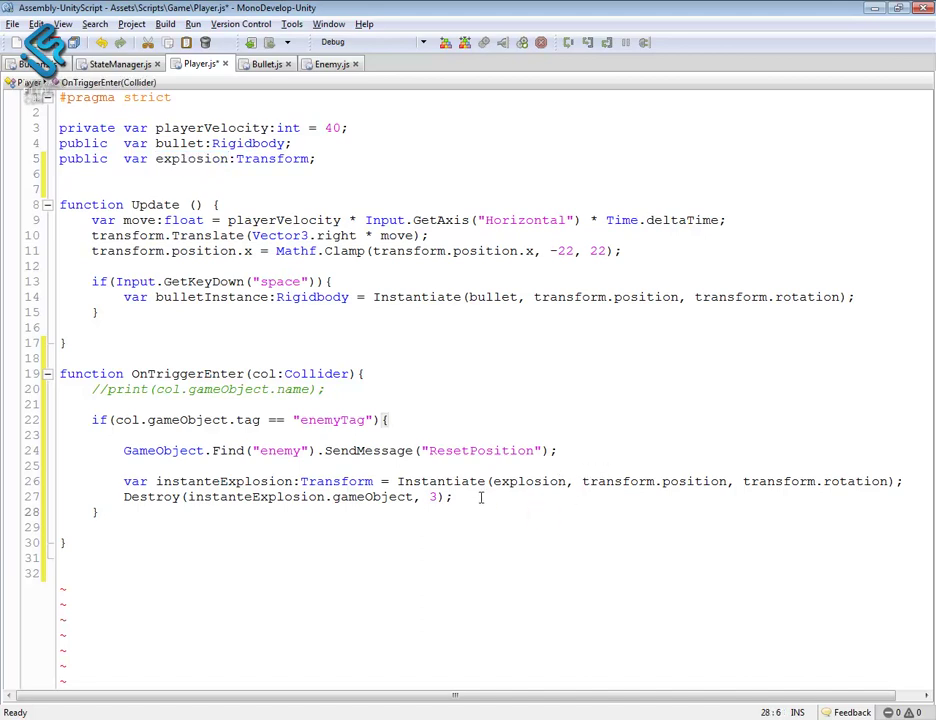
key("ctrl+s")
key("alt+Tab")
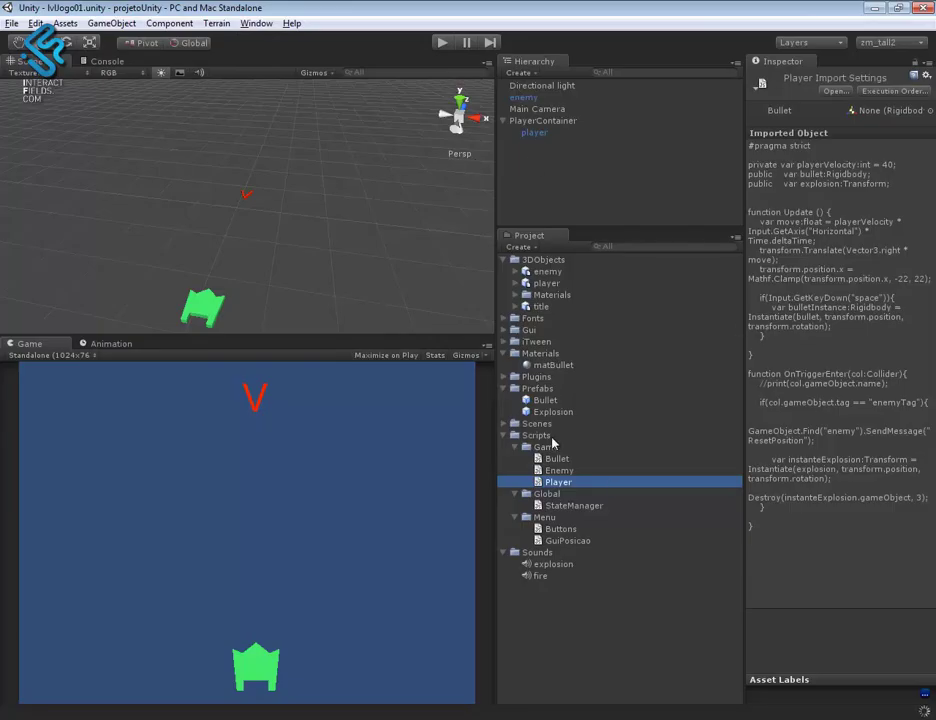
Test-play to surface the unassigned explosion error, then select PlayerContainer to see its empty Explosion slot.
left_click(550, 411)
left_click(546, 400)
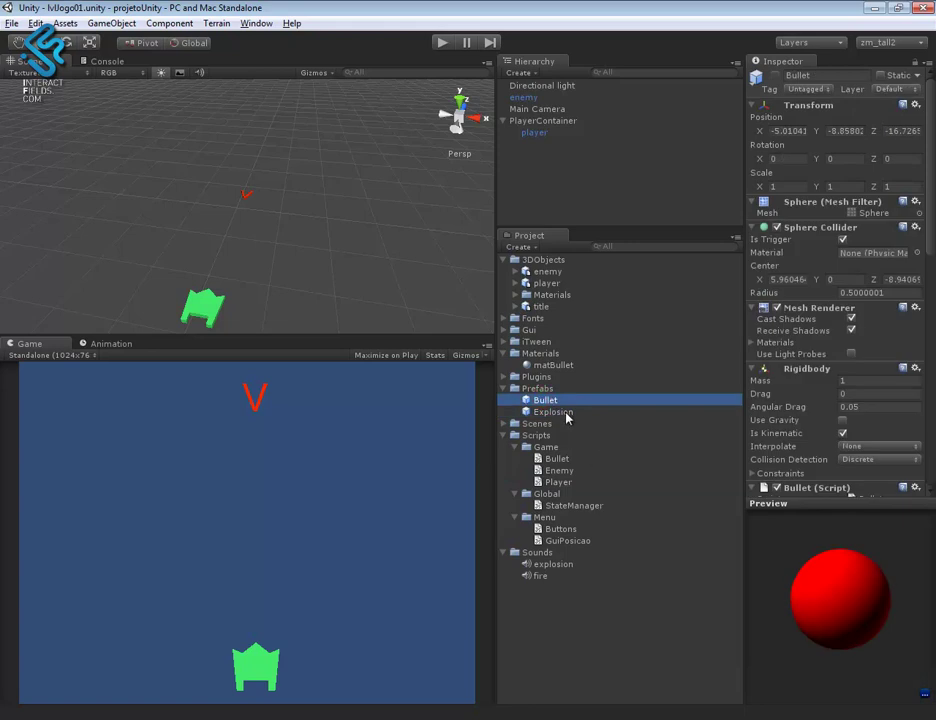
left_click(566, 413)
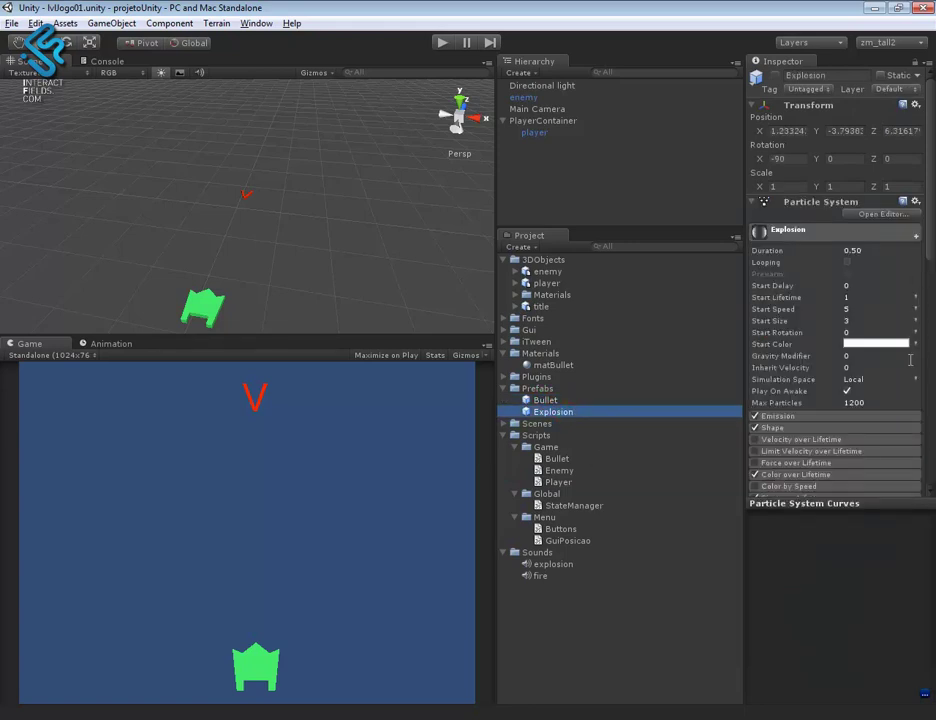
left_click(441, 43)
left_click(391, 570)
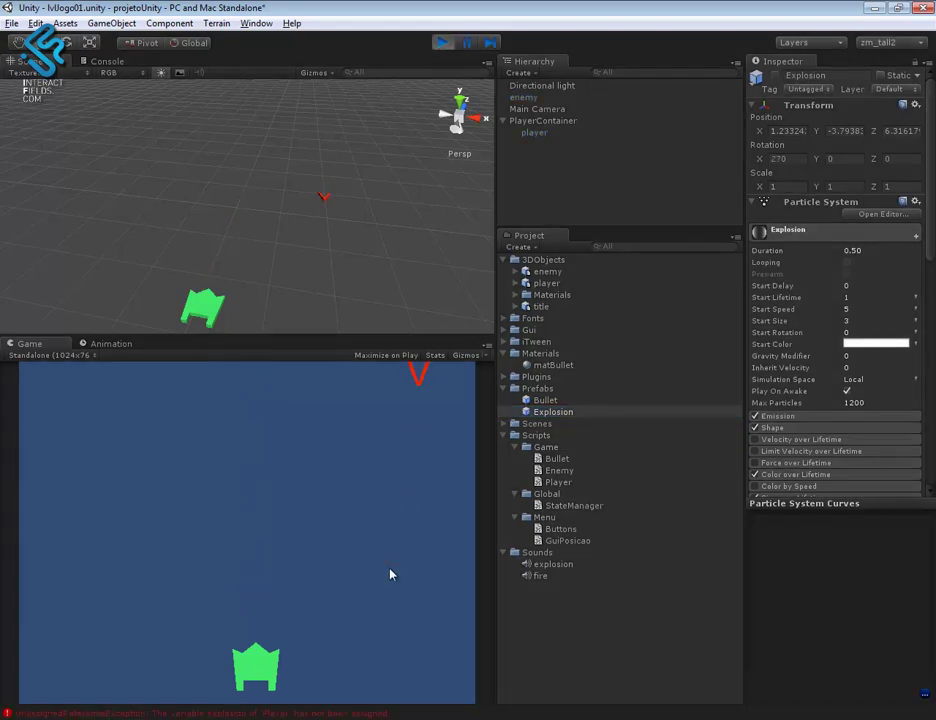
left_click(441, 42)
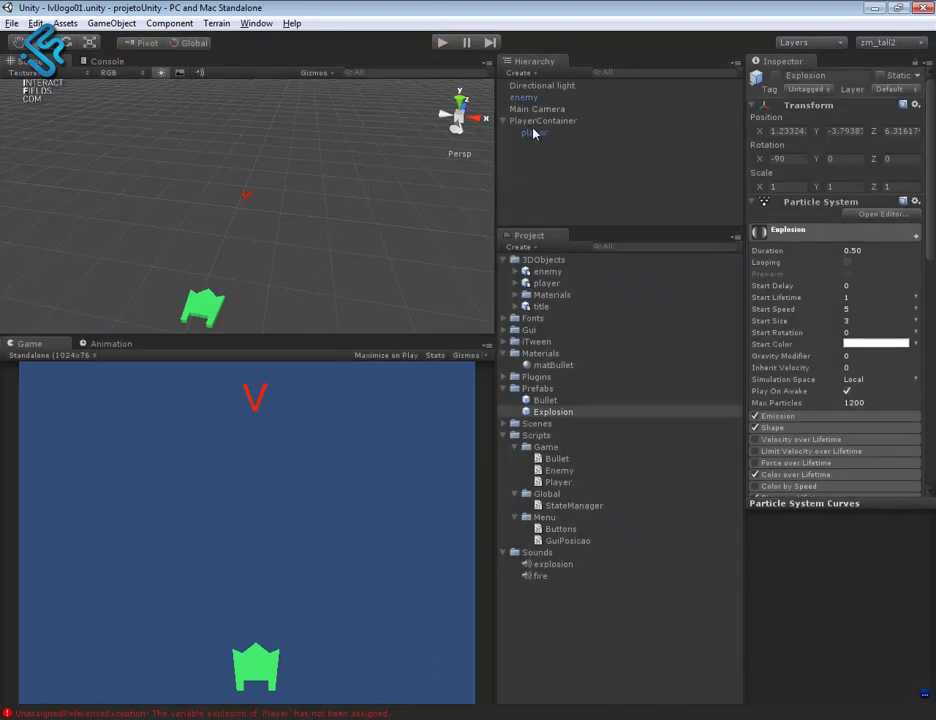
left_click(533, 132)
left_click(541, 120)
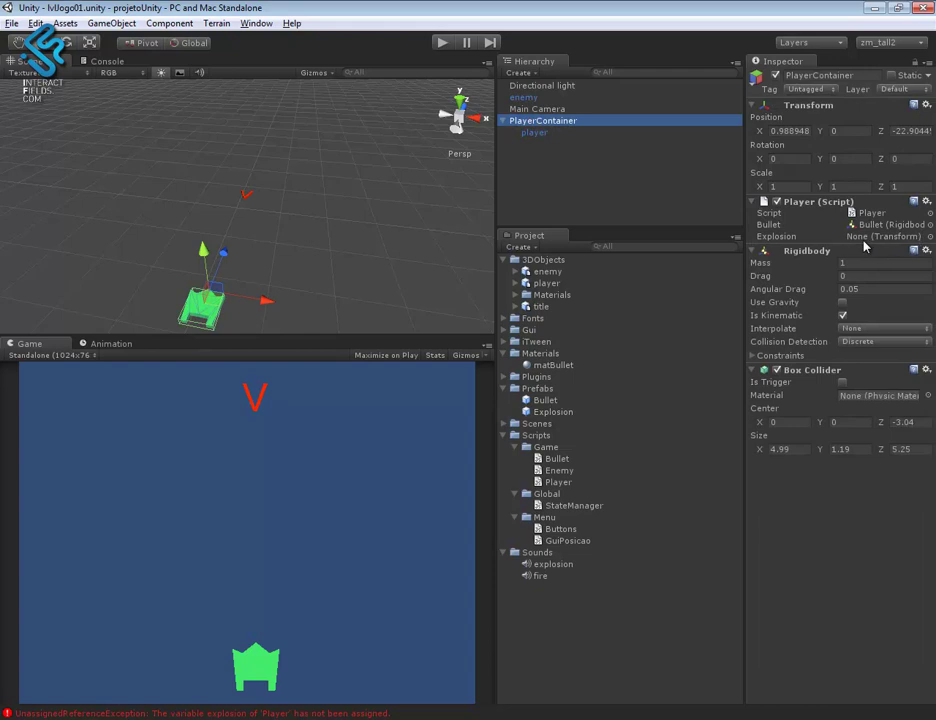
Assign the Explosion prefab to PlayerContainer's Explosion field, review the Console error, then test-run the game.
left_click_drag(553, 411, 885, 236)
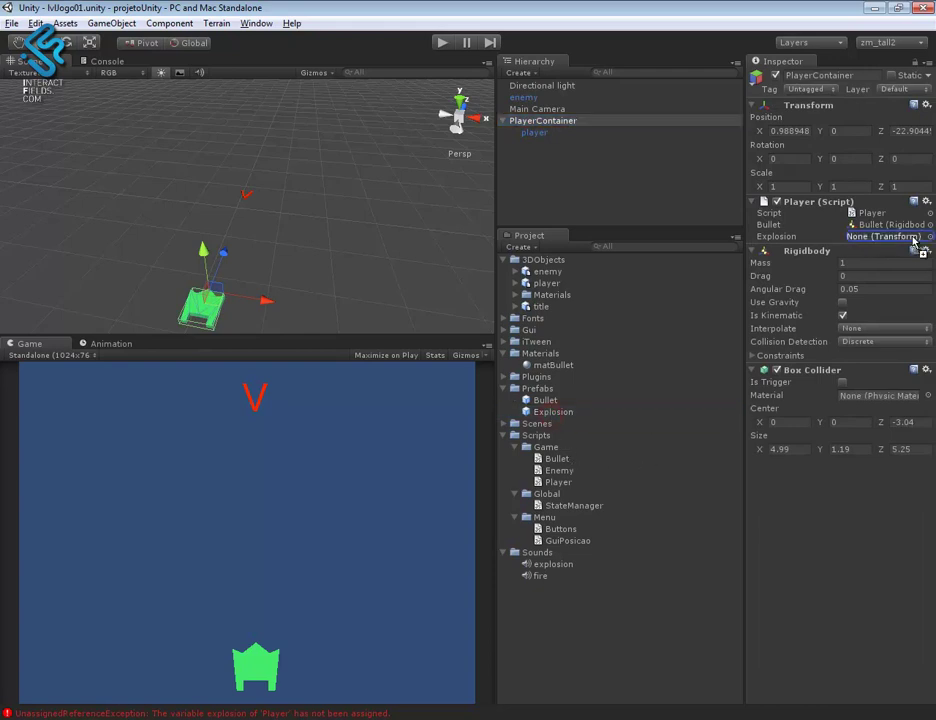
left_click(95, 63)
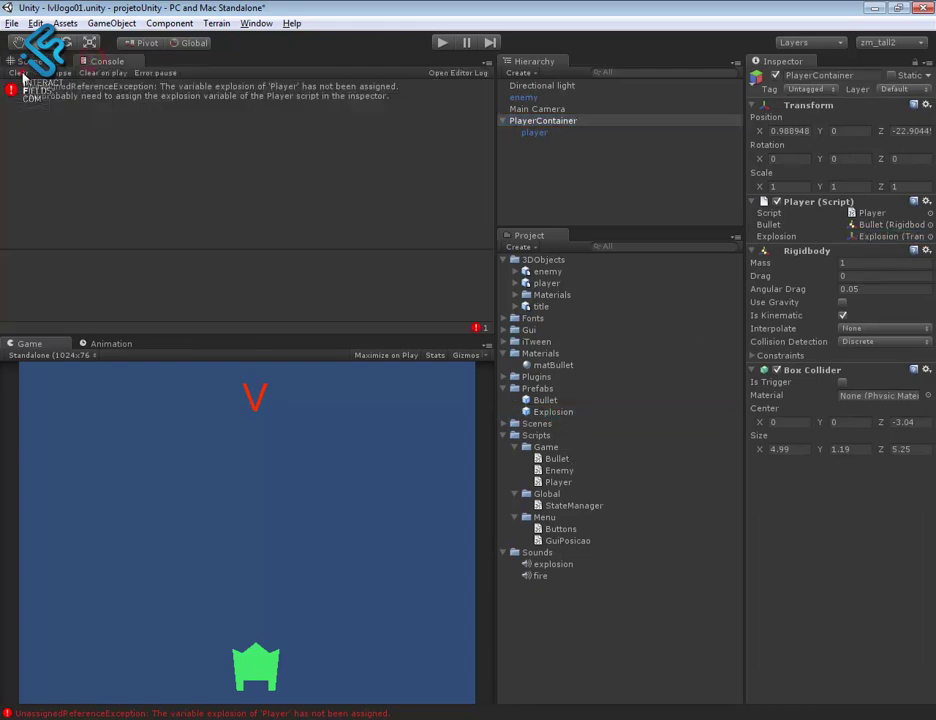
left_click(28, 61)
left_click(441, 42)
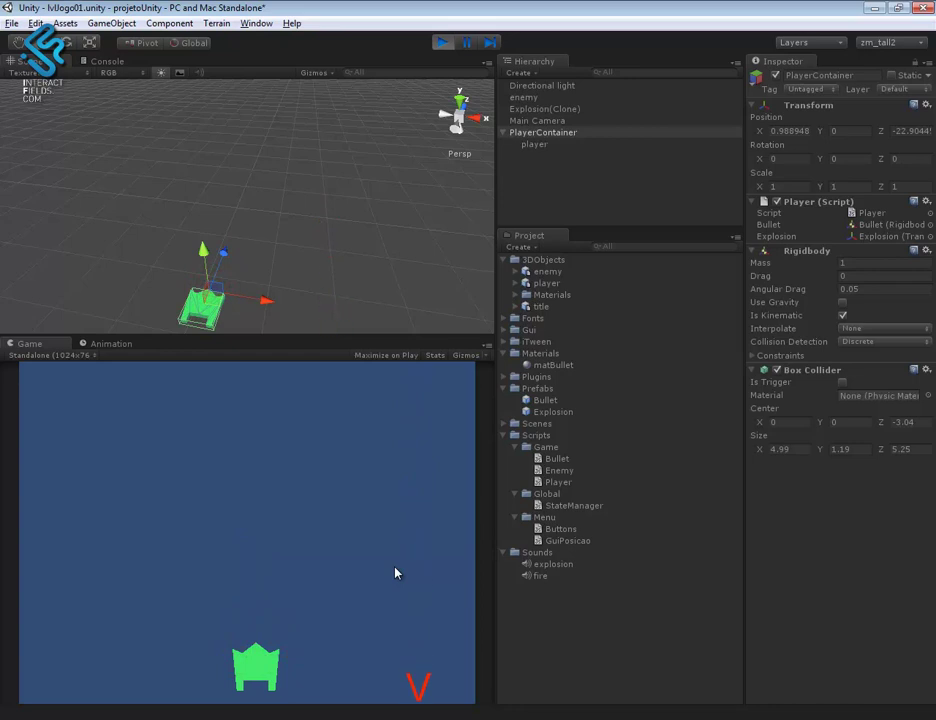
left_click(444, 42)
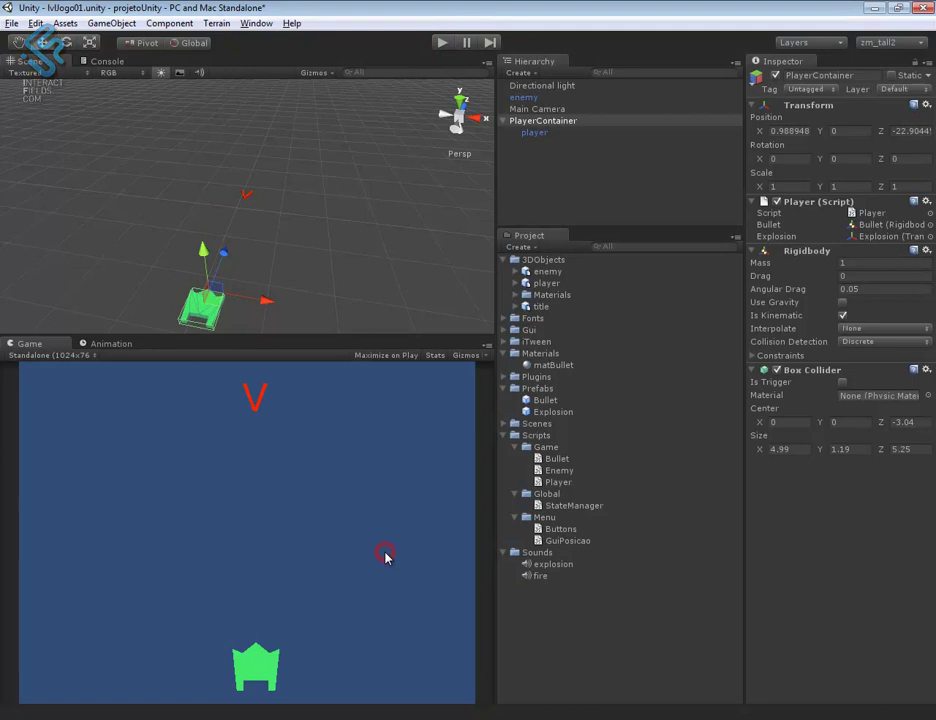